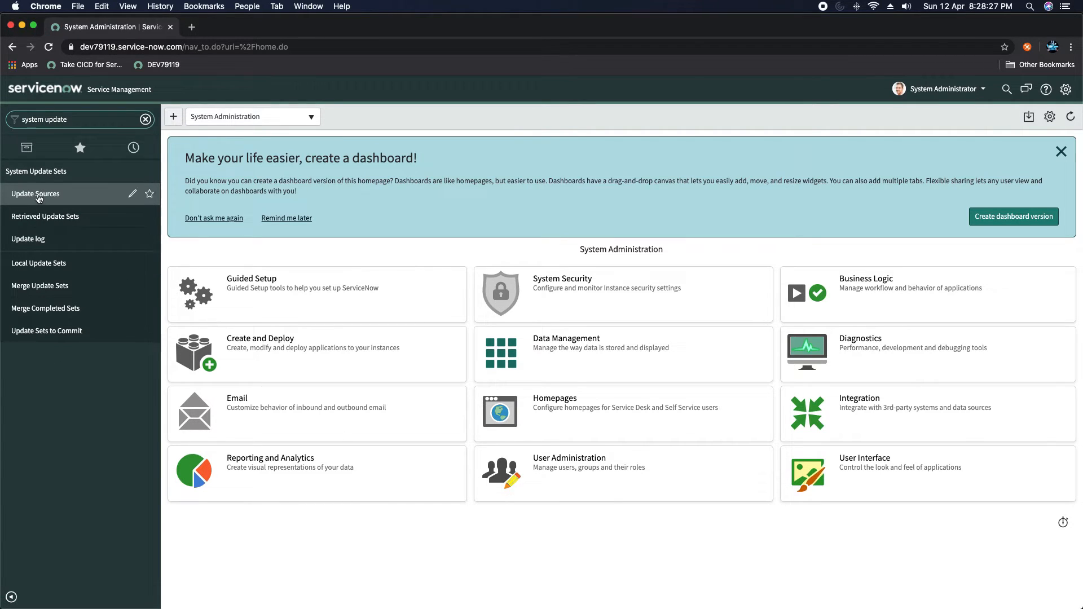
- Open System Update Sets > Update Sources to view the empty Remote Instances list
left_click(35, 194)
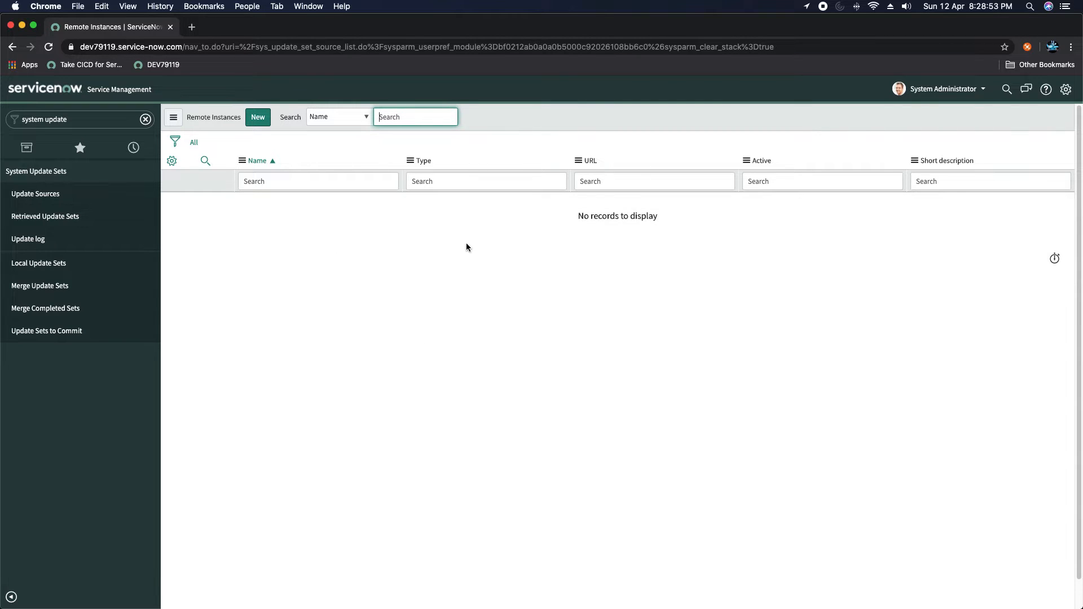
- Review the three retrieved update sets
left_click(44, 223)
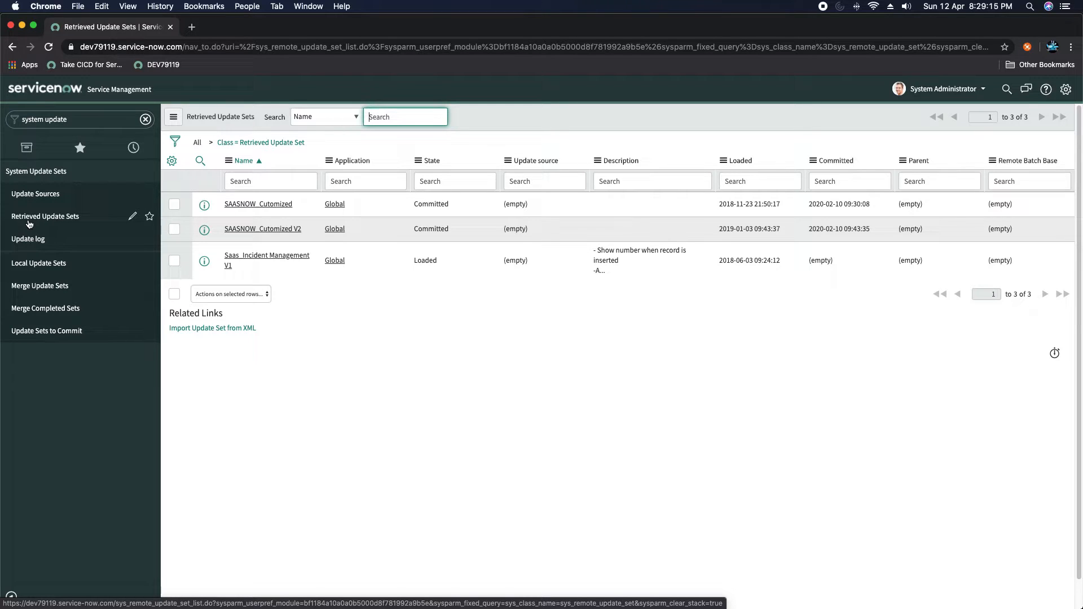
- Open the Update Set Logs list with 271 entries for the SAASNOW_Cutomized sets
left_click(32, 242)
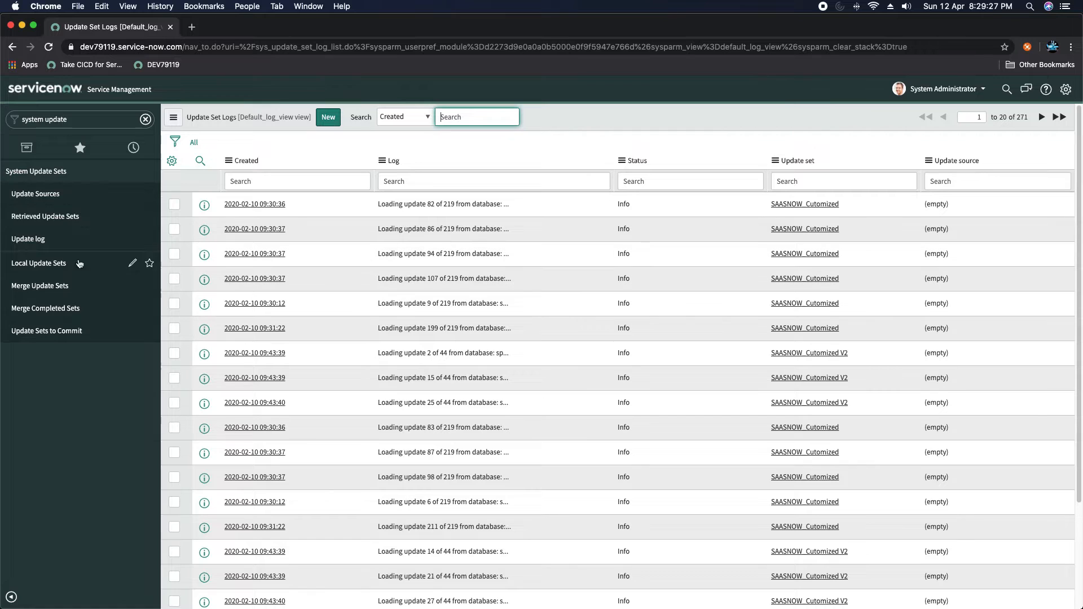
- Open Local Update Sets to see all 16 sets, including the two Complete SAASNOW_Cutomized sets
left_click(35, 269)
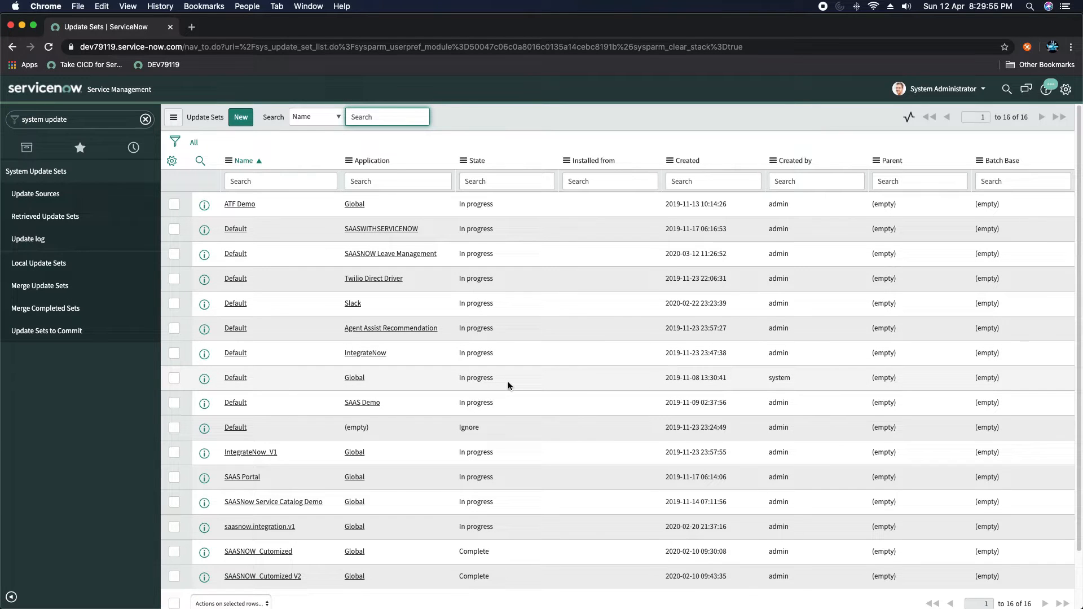
- Open Merge Completed Sets, showing 'Merged Set' with the two Complete SAASNOW_Cutomized update sets
left_click(48, 289)
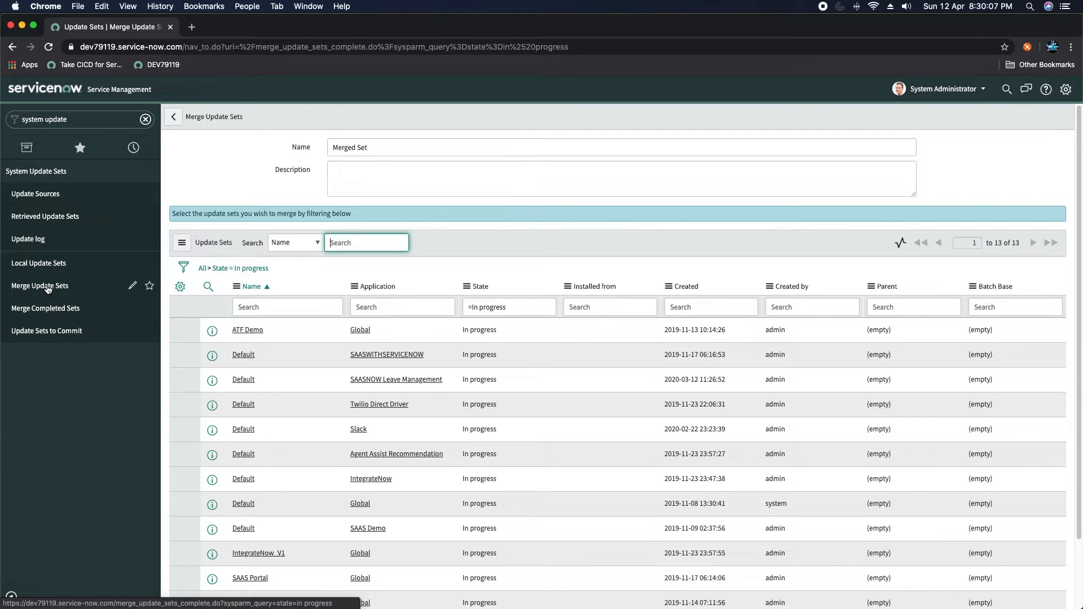
left_click(47, 313)
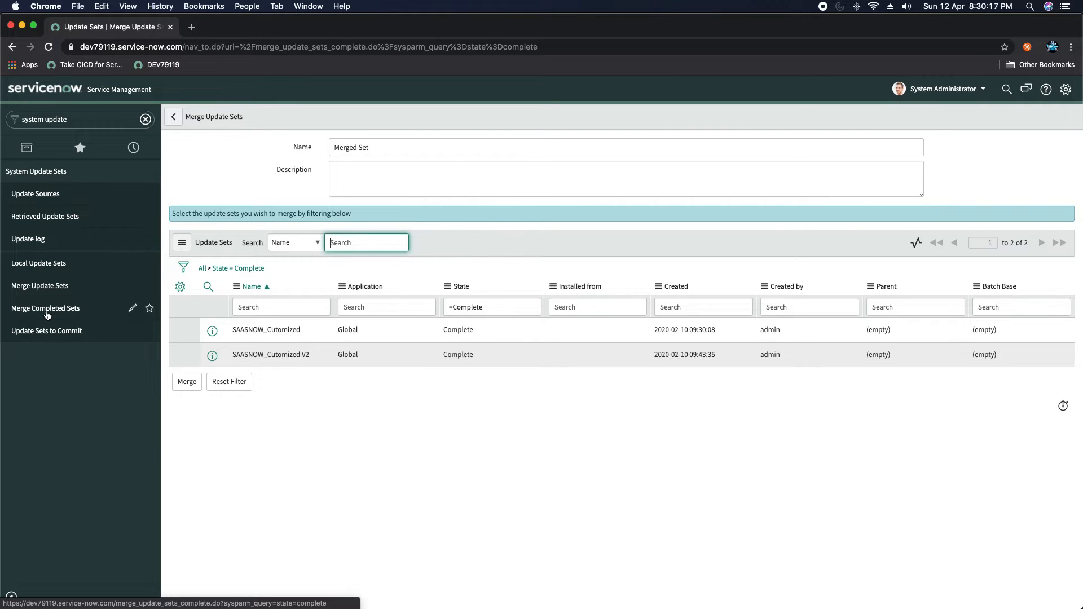
- Open the Update Sets to Commit list
left_click(45, 336)
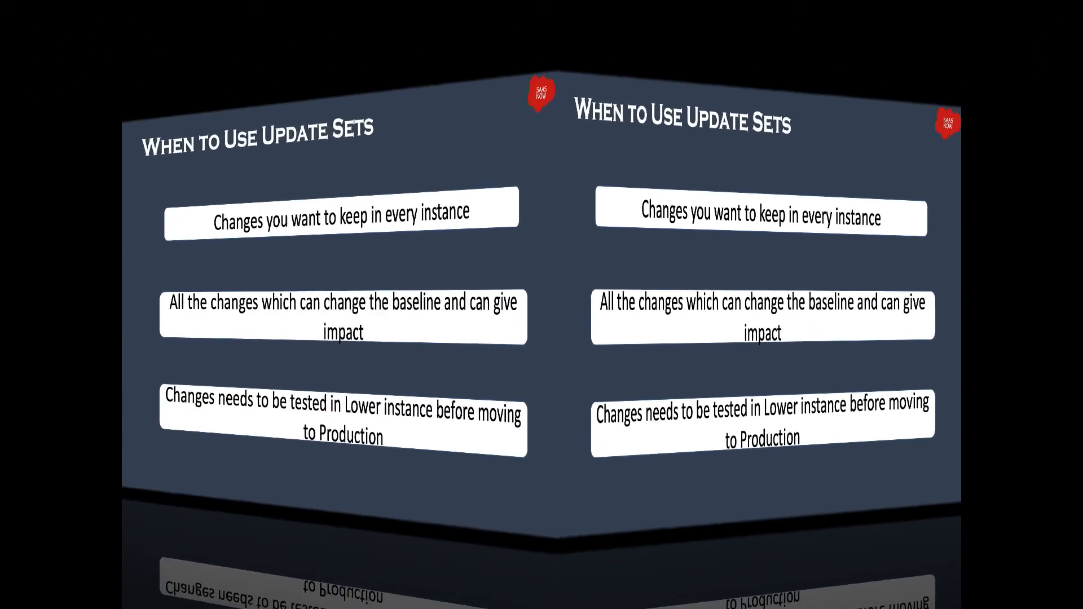
- Switch to Safari showing the other instance's System Administration homepage
key("super+Tab")
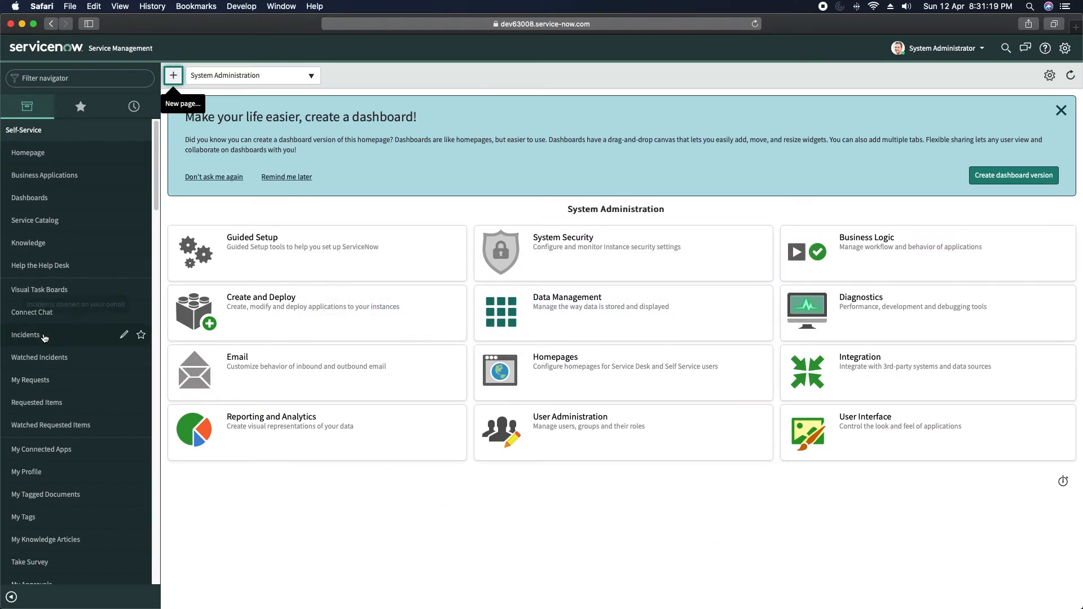
- Filter the navigator for 'update s' and open Local Update Sets, then the Default set record
left_click(111, 78)
type("update s")
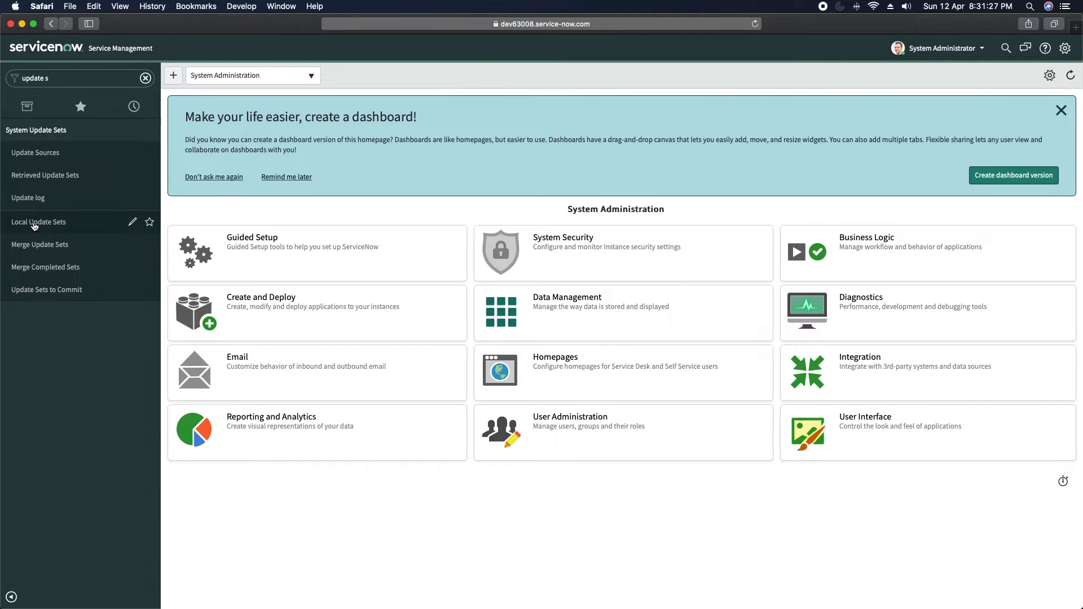
left_click(35, 226)
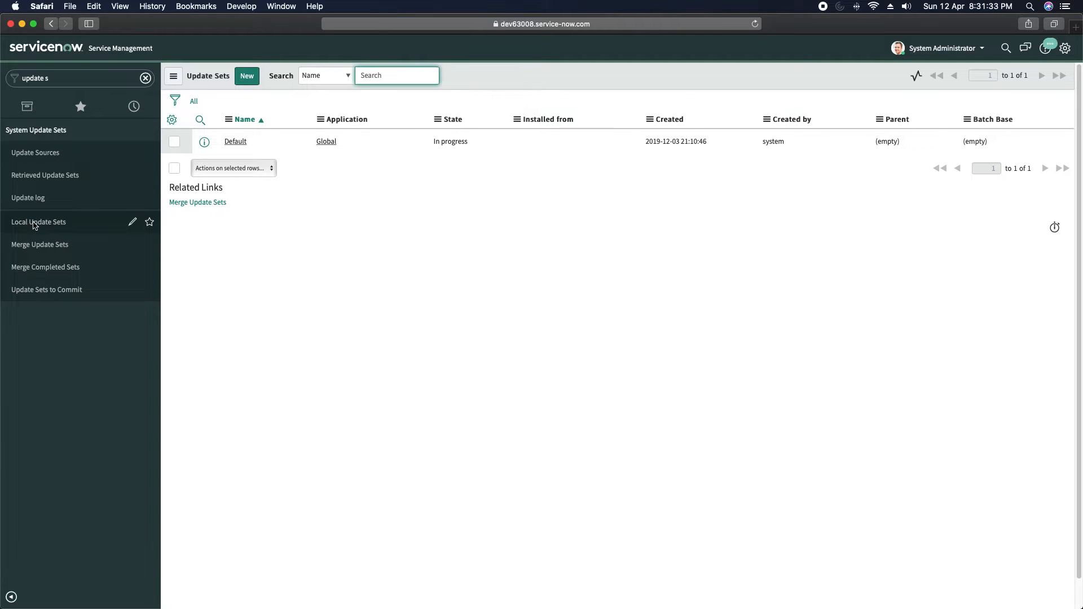
left_click(240, 145)
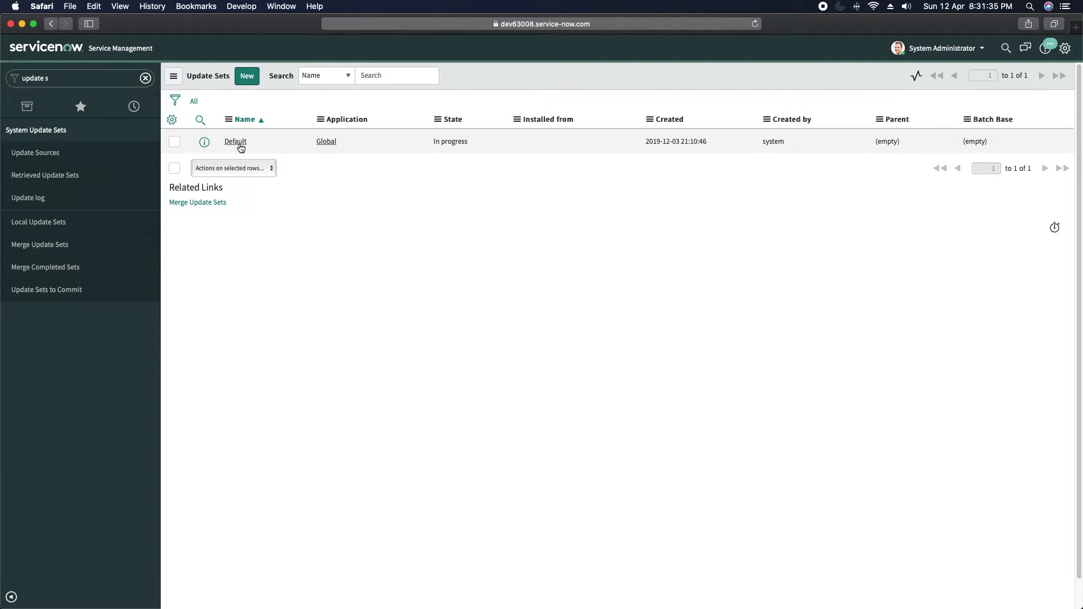
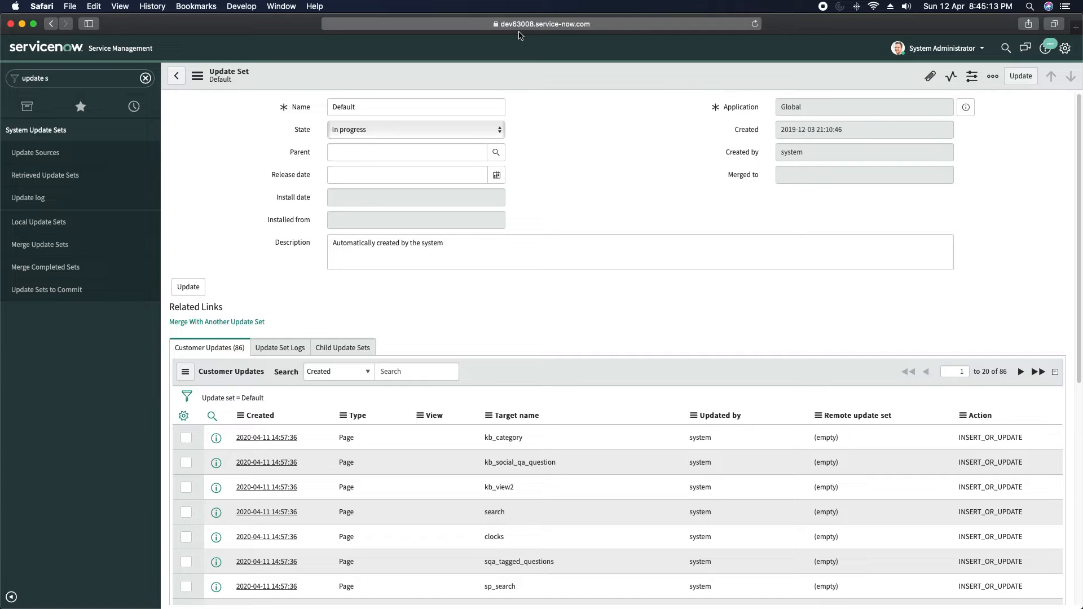
- Switch to Chrome, showing the second instance's Retrieved Update Sets with 'Saas_Incident Management V1' loaded
key("super+Tab")
key("super+Tab")
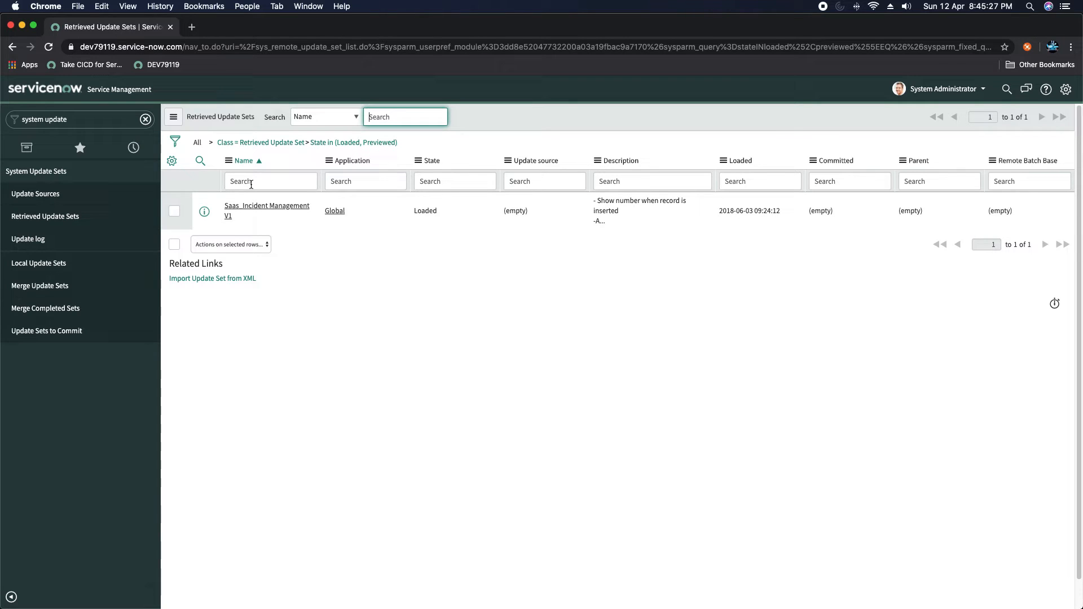
- Check both instances, then open the empty Update Sources (Remote Instances) list on dev63008
key("super+Tab")
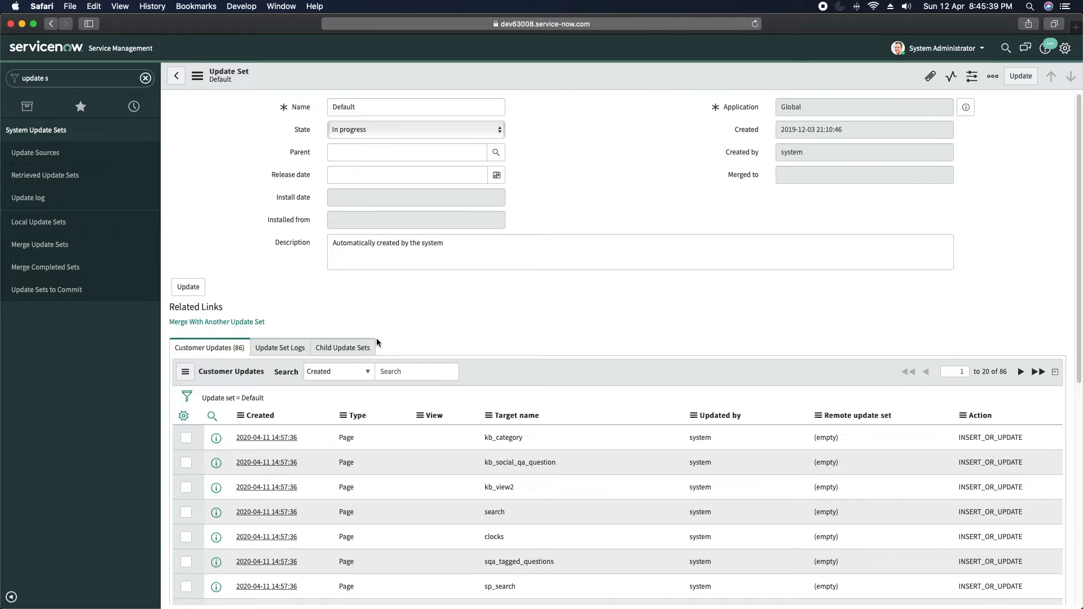
key("super+Tab")
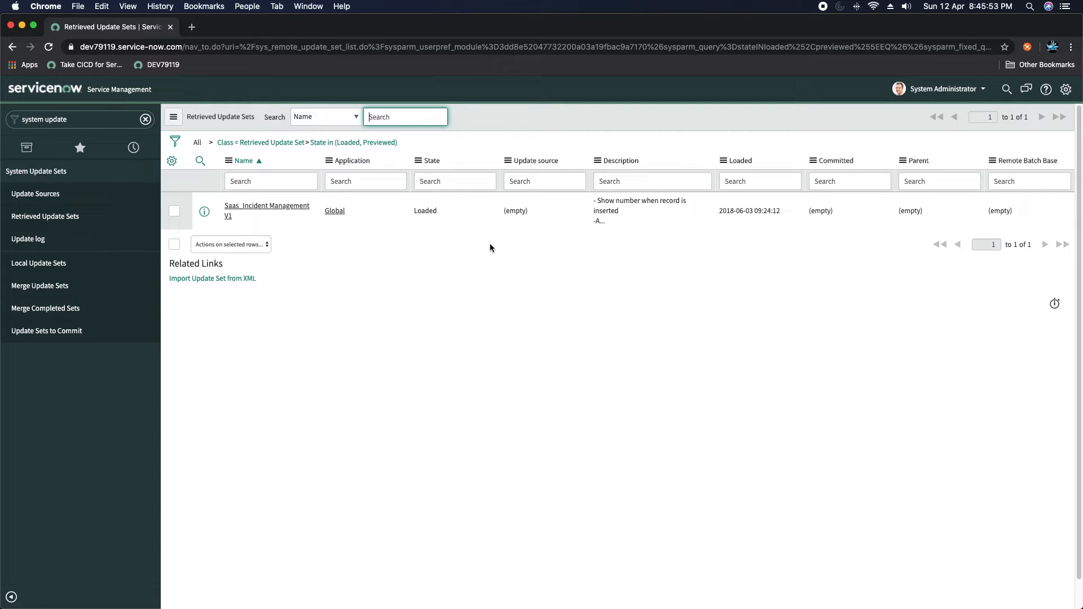
key("super+Tab")
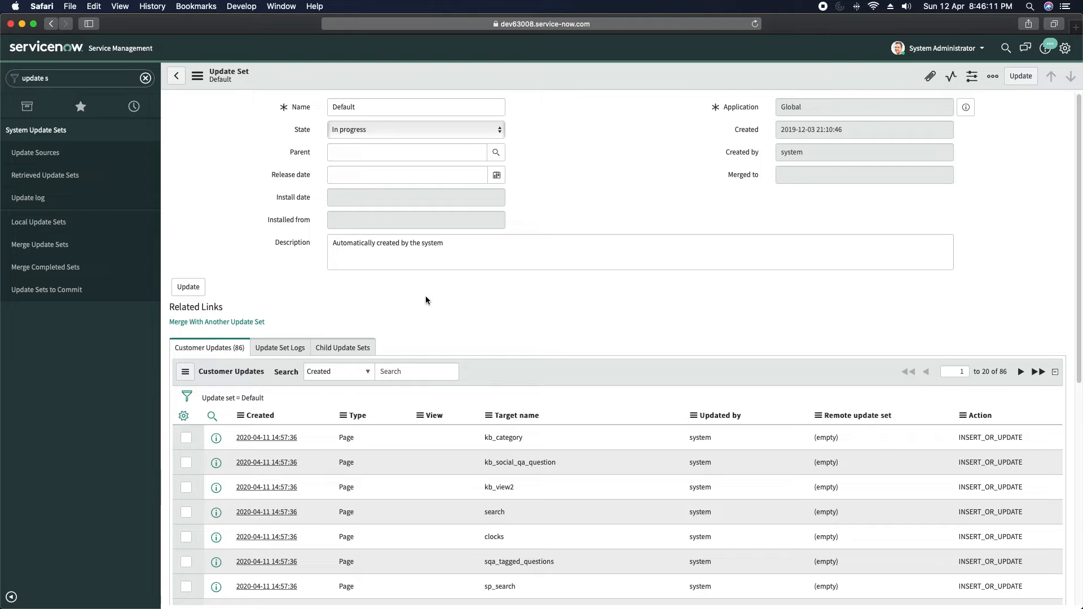
left_click(35, 153)
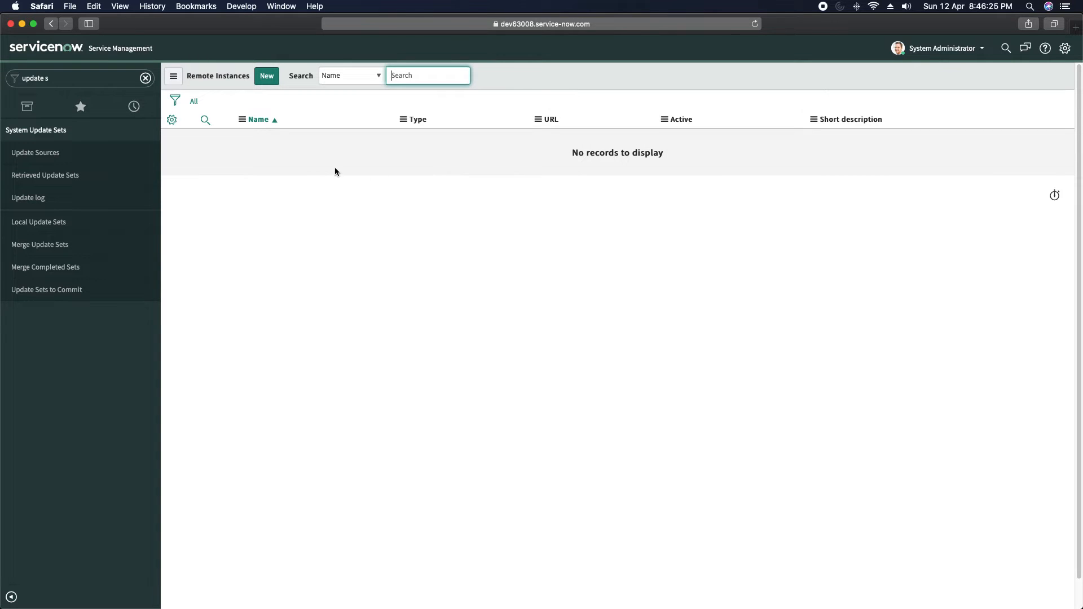
left_click(267, 77)
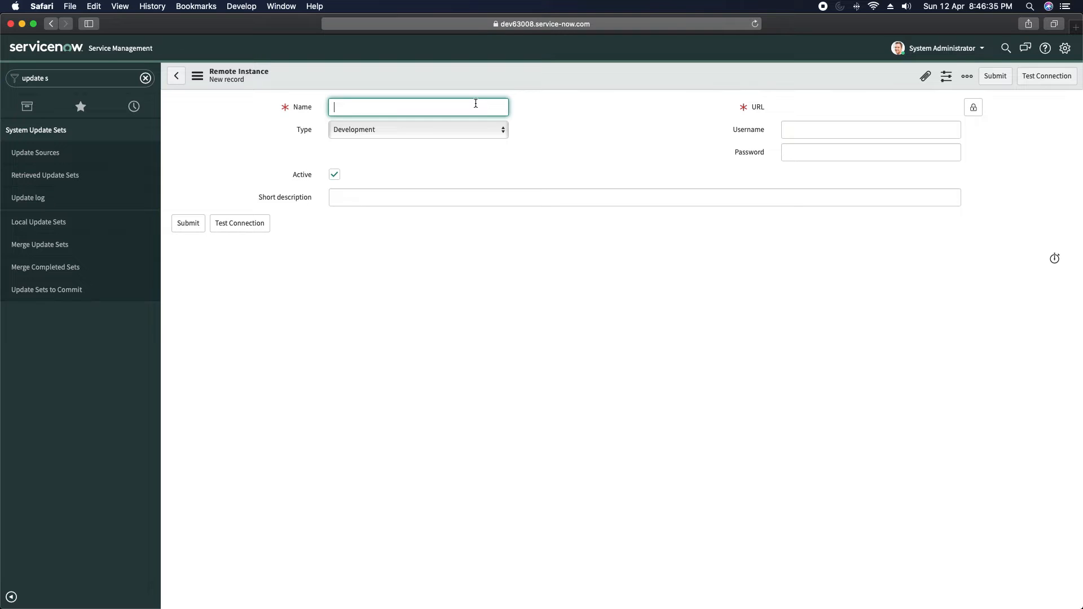
key("super+Tab")
left_click(169, 46)
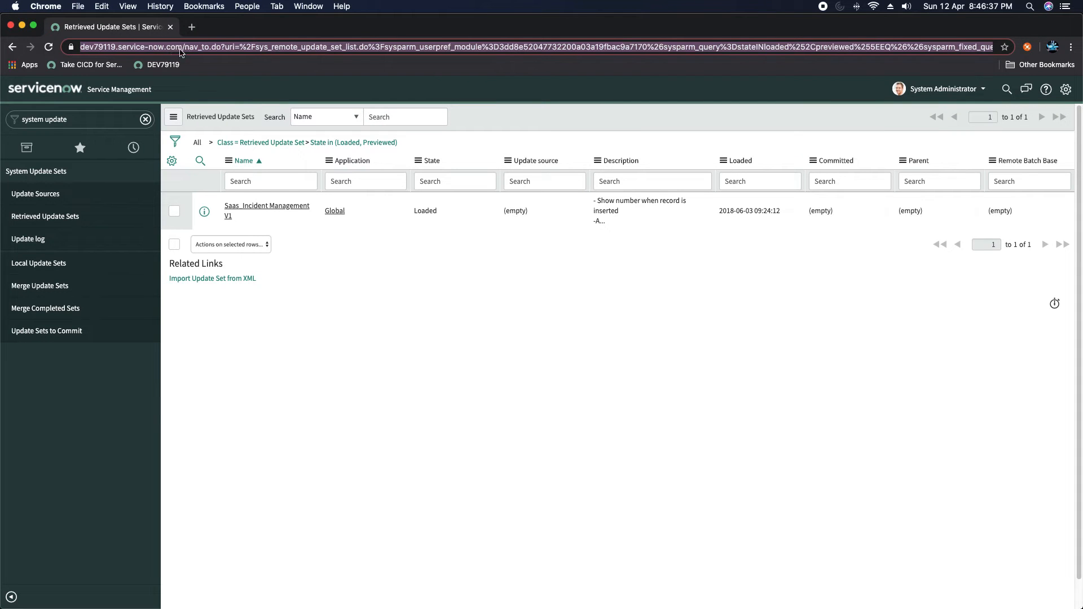
left_click(180, 49)
left_click_drag(213, 48, 70, 49)
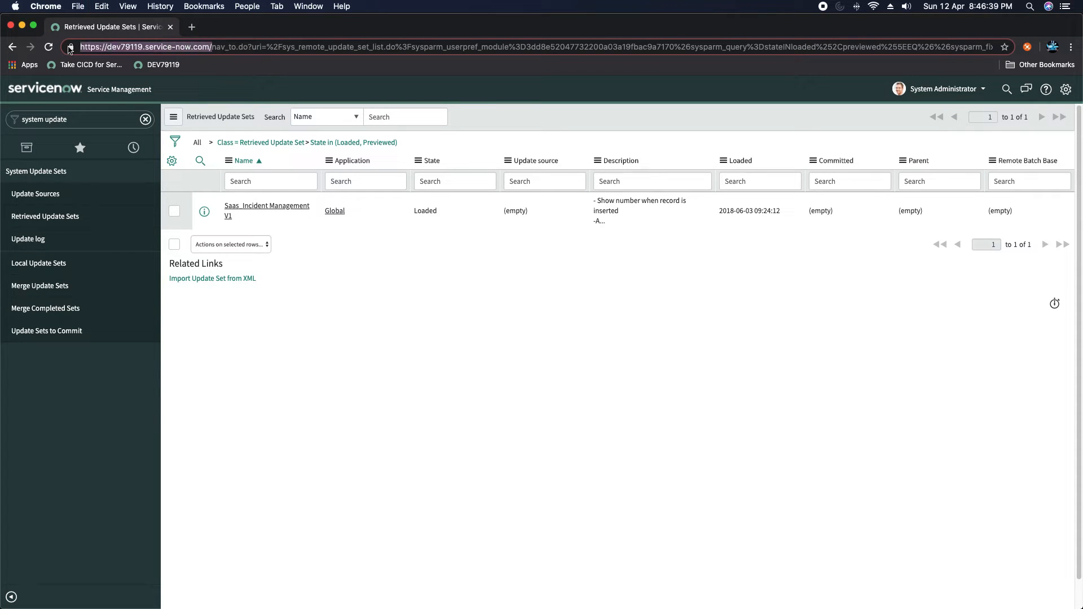
key("super+c")
key("super+Tab")
key("super+v")
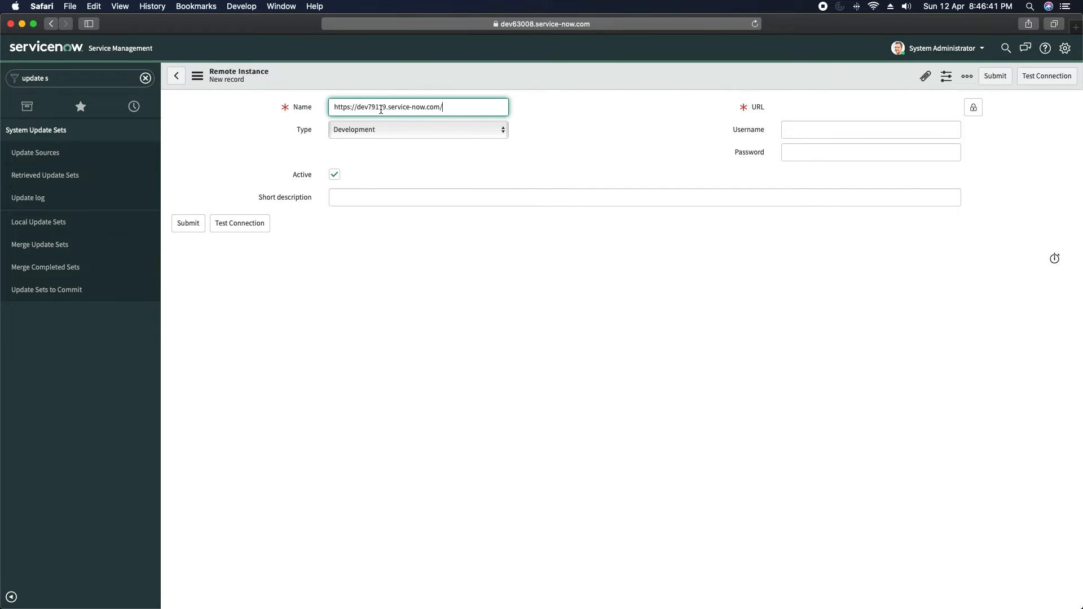
left_click(575, 127)
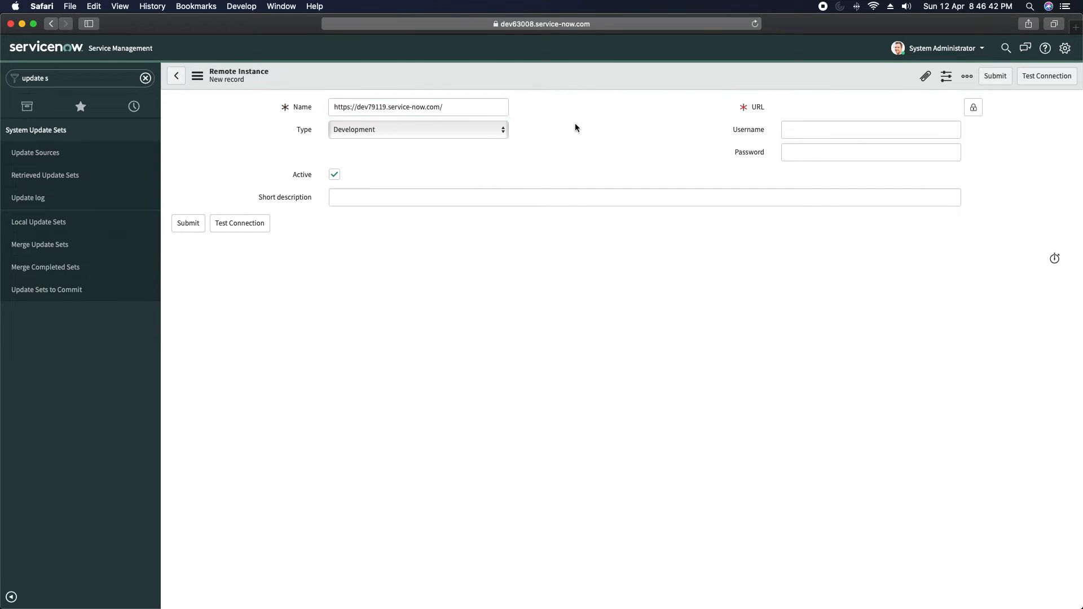
- Keep the type as Development and paste the dev79119 address into the URL field
left_click(358, 130)
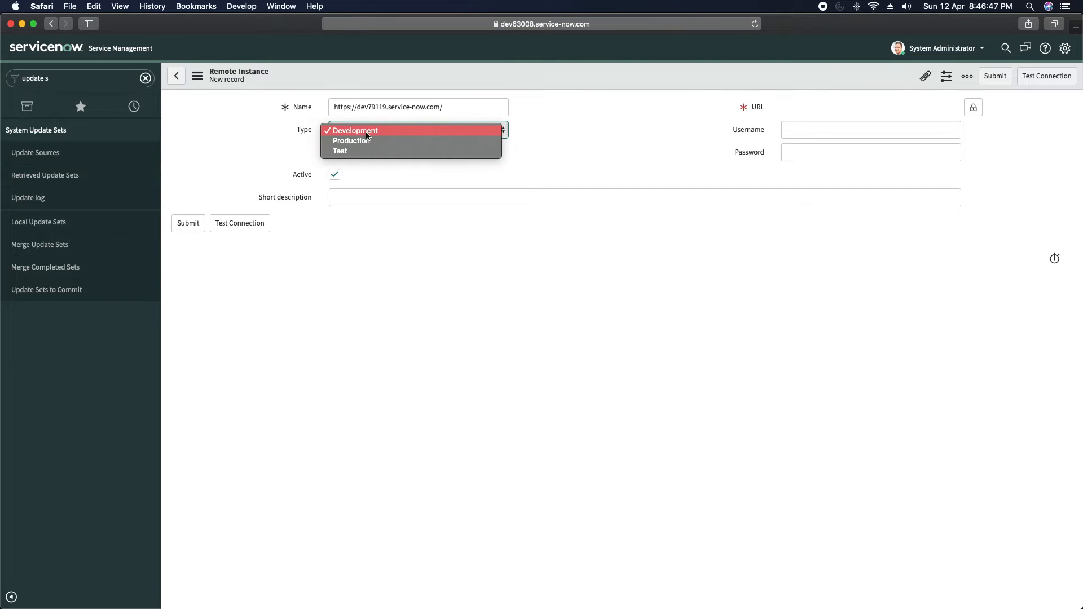
left_click(402, 133)
left_click(592, 142)
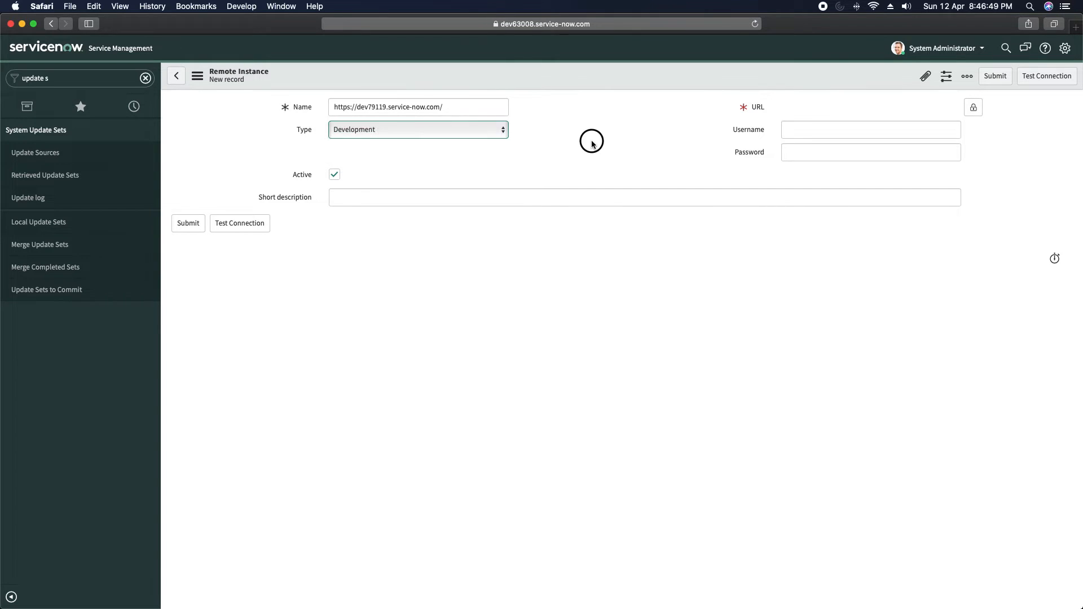
left_click(701, 151)
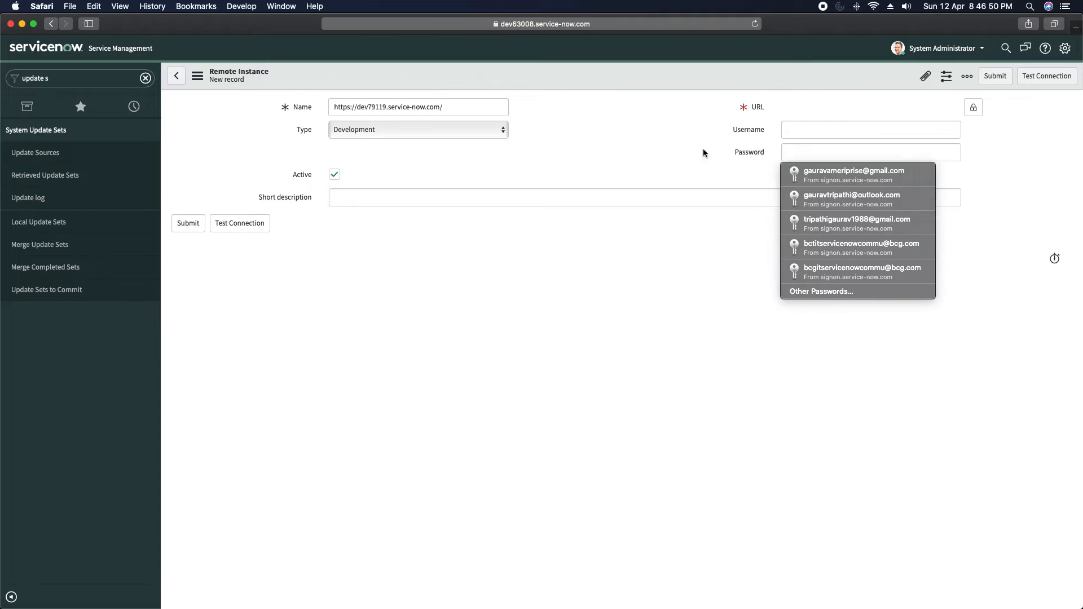
left_click(974, 109)
left_click(848, 107)
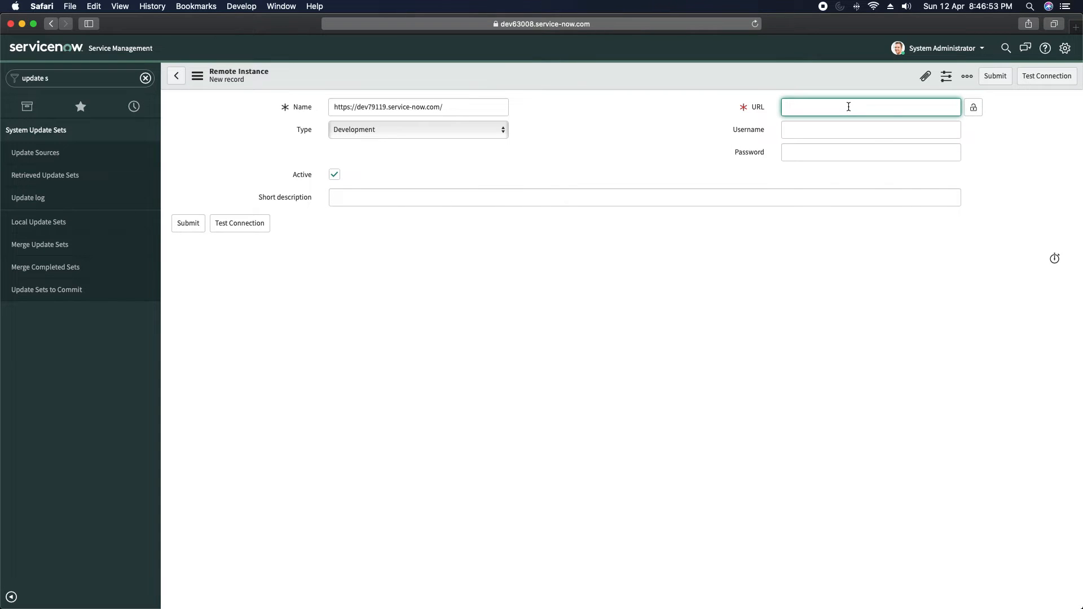
key("super+v")
left_click(641, 130)
left_click(976, 106)
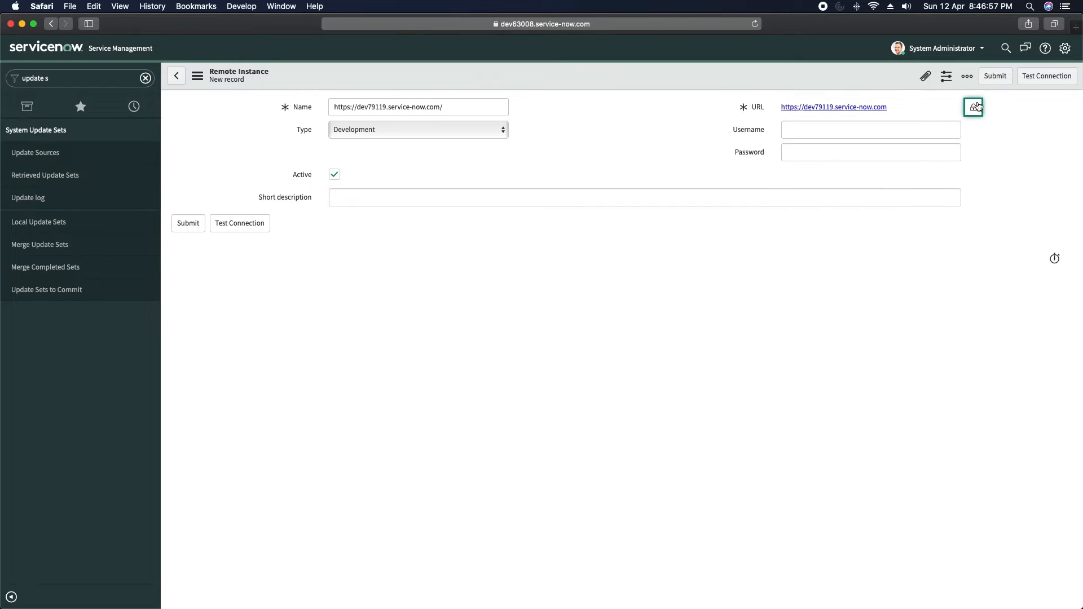
- Enter the admin username and the account password for the remote instance
left_click(849, 131)
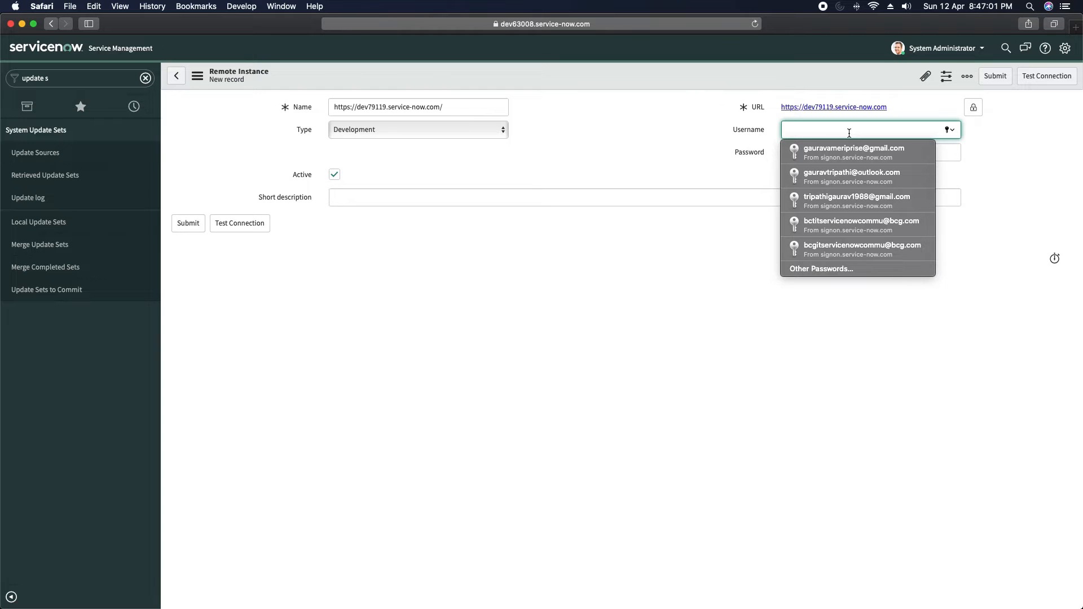
type("admin")
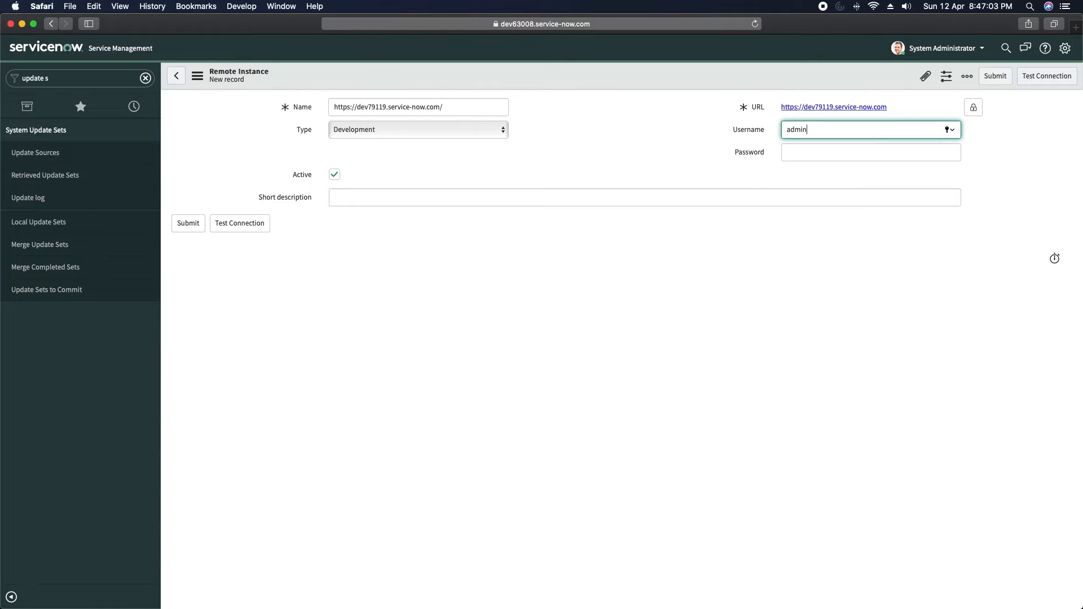
key("Tab")
type("•••••")
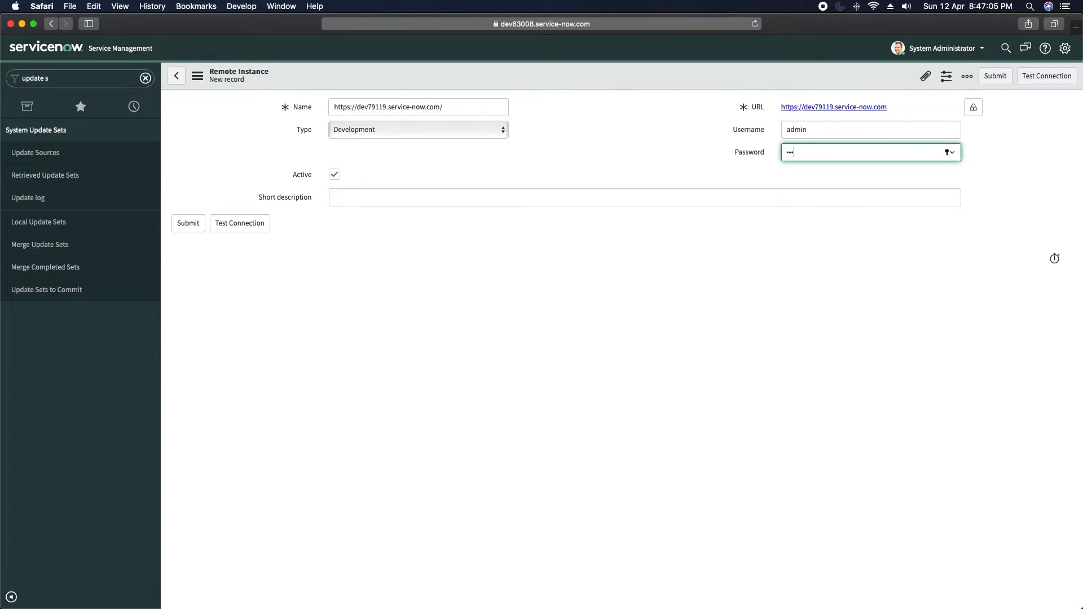
type("••••")
left_click(566, 194)
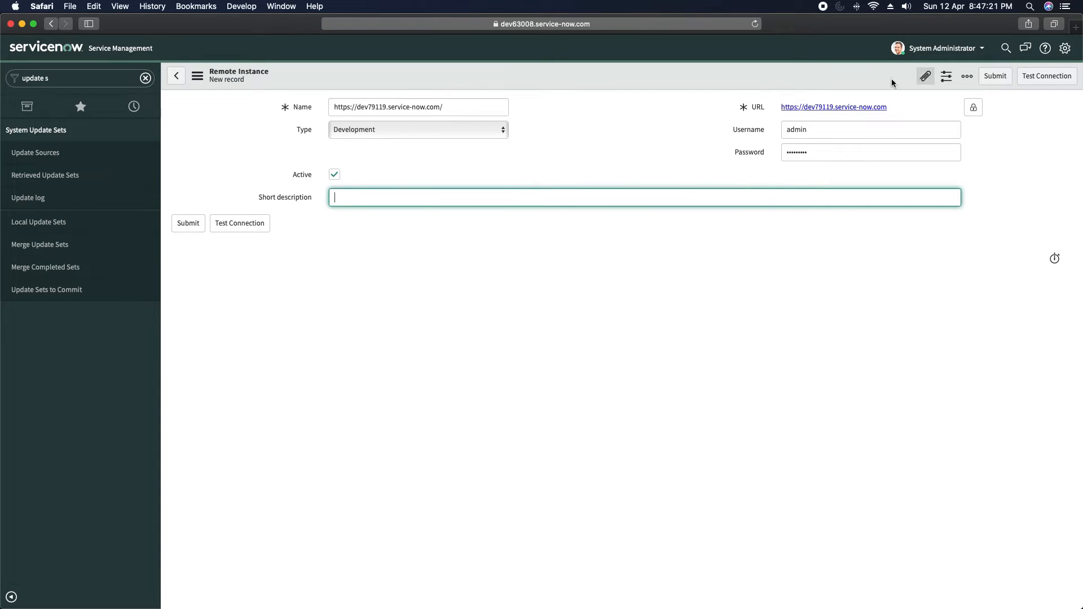
- Test the connection to dev79119 until it reports OK, then save the remote instance record
left_click(1040, 79)
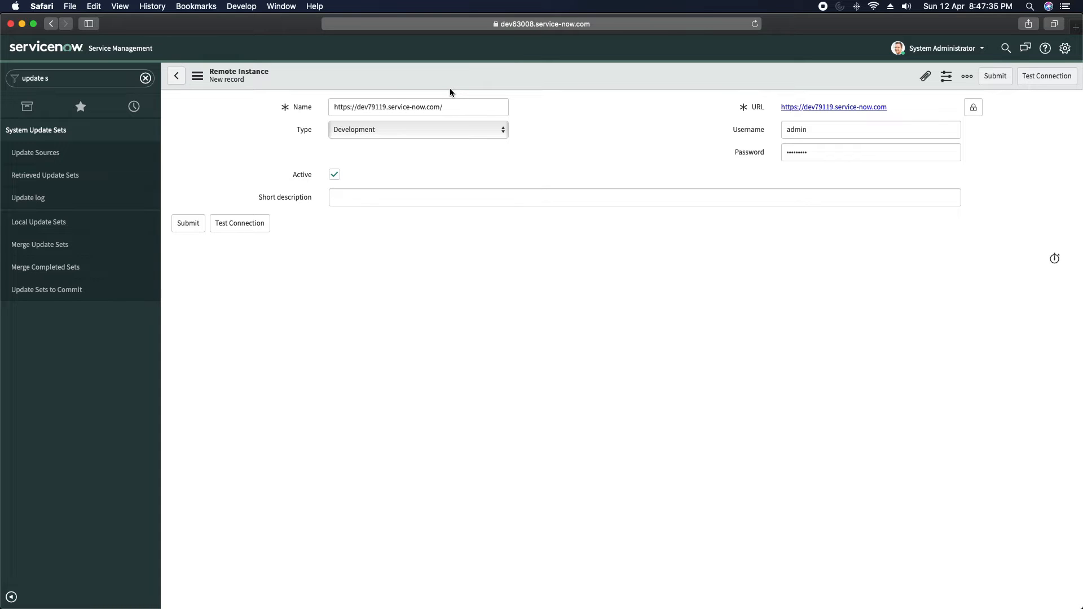
left_click(95, 82)
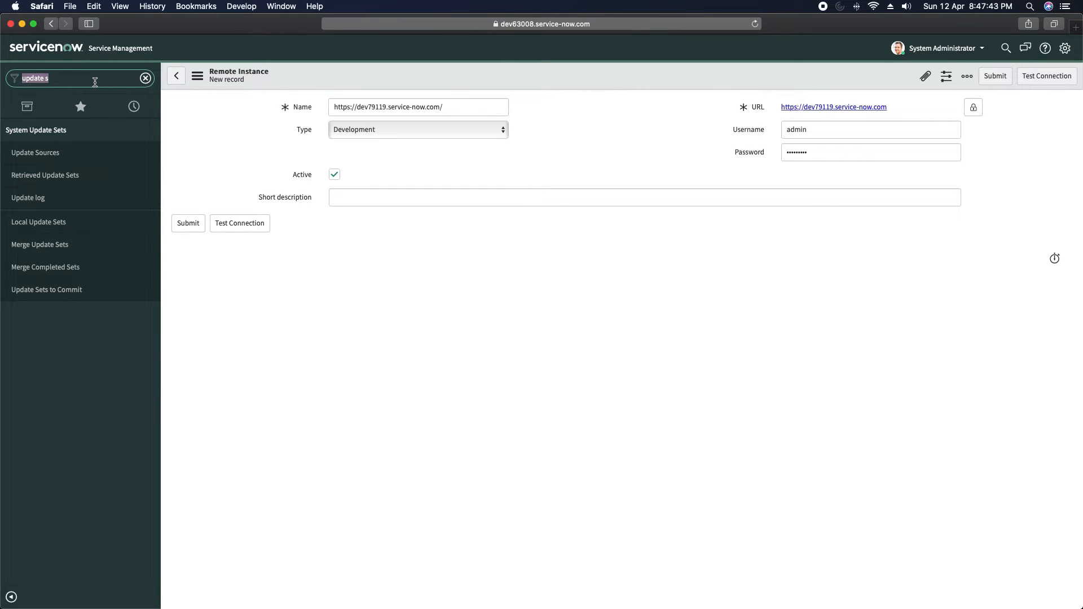
left_click(650, 143)
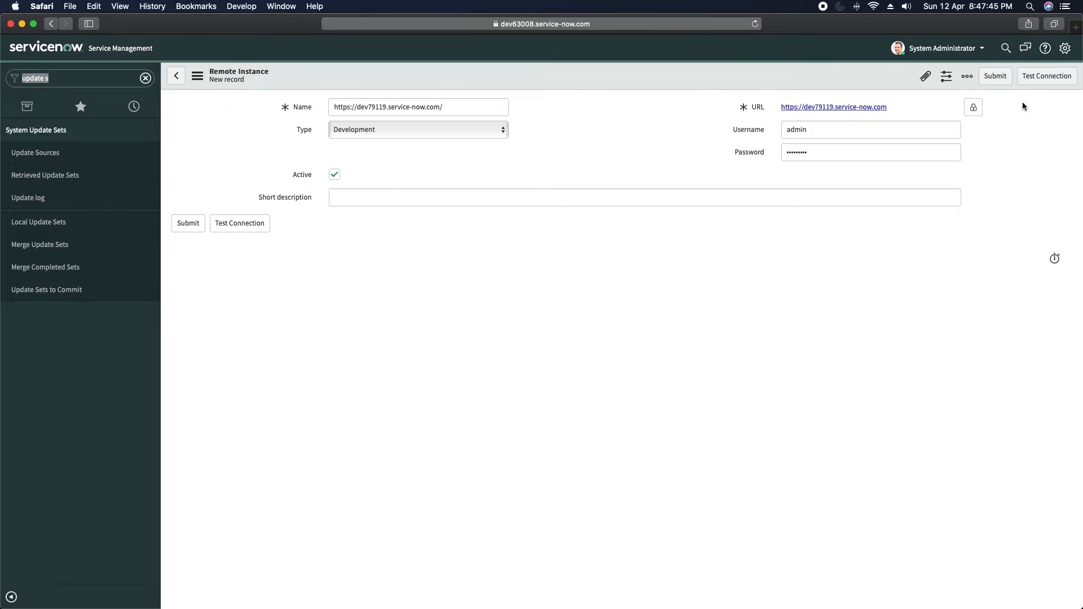
left_click(1044, 79)
key("super+Tab")
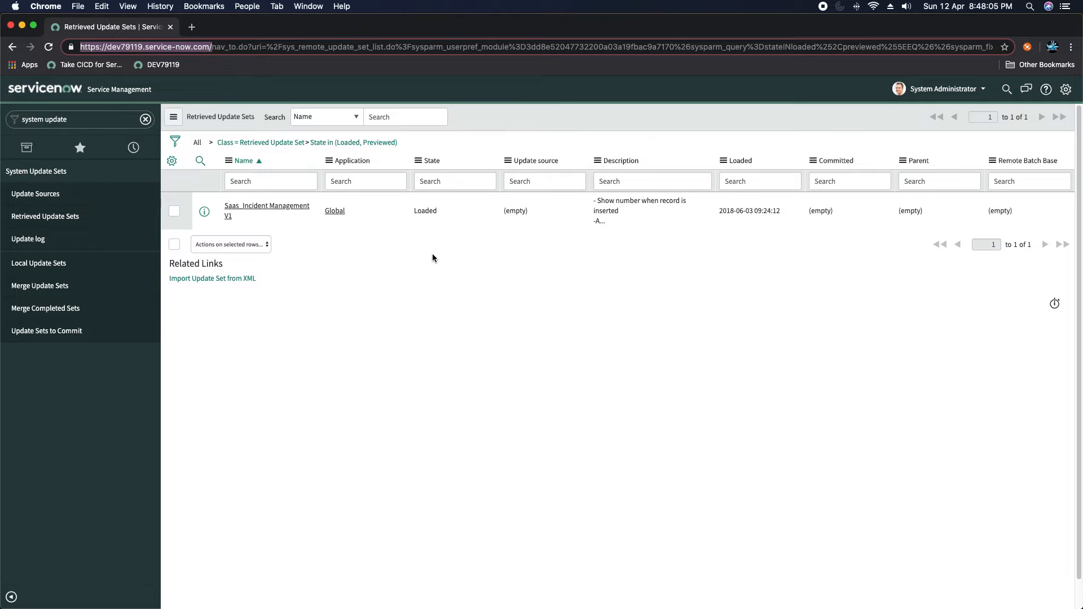
key("super+Tab")
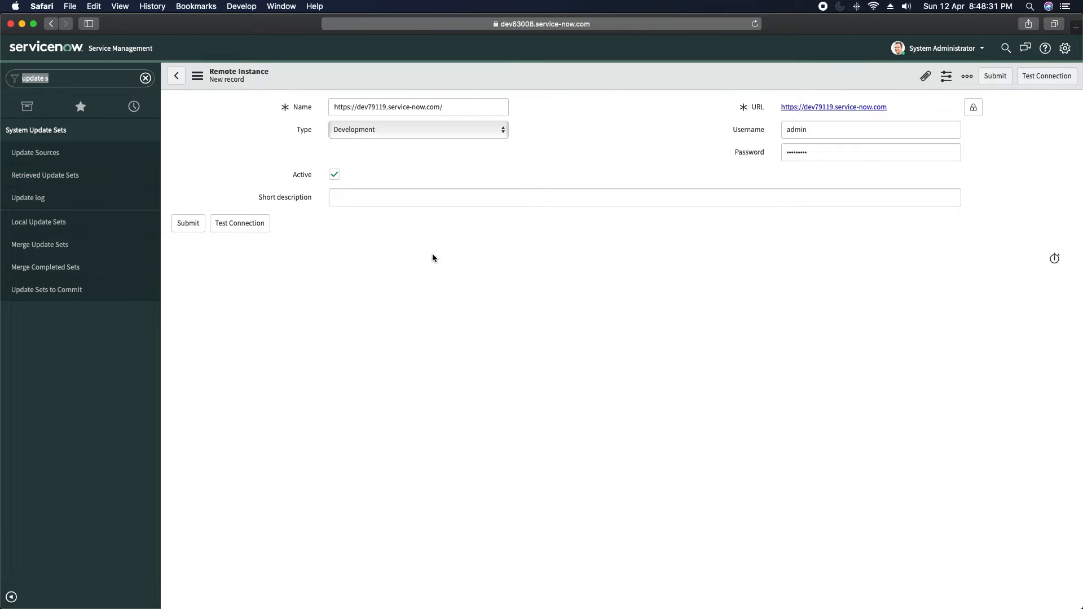
right_click(587, 74)
left_click(608, 80)
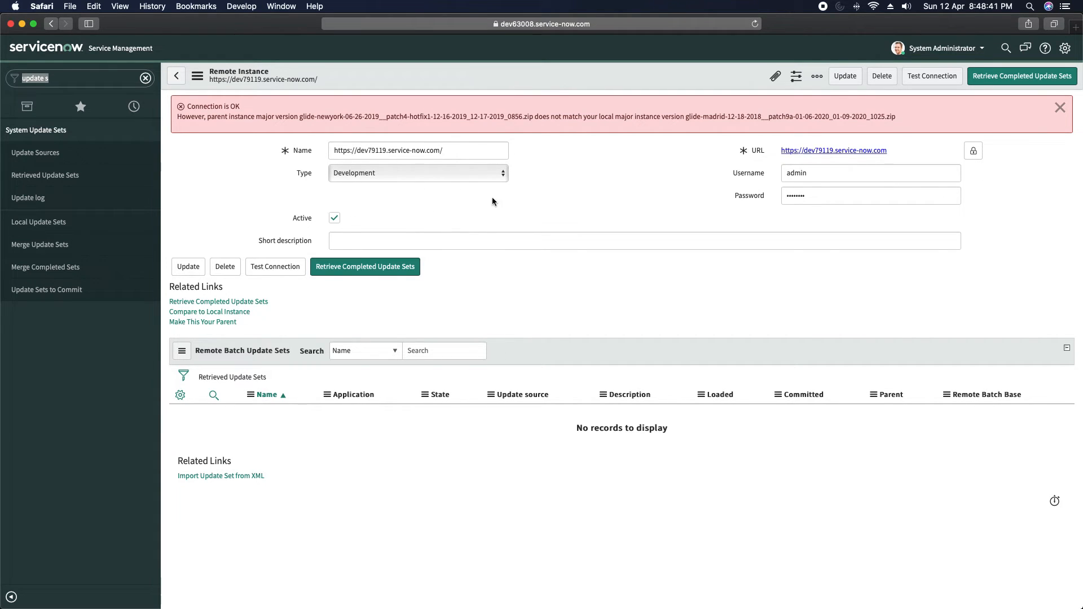
- Reopen Update Sources and open the saved dev79119 remote instance record
left_click(28, 153)
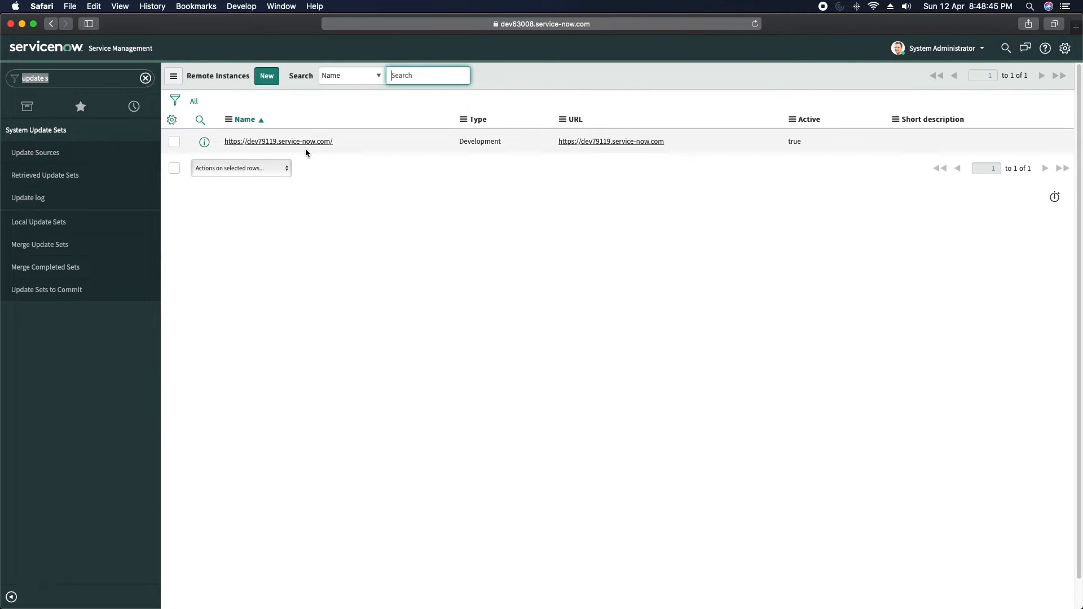
left_click(290, 141)
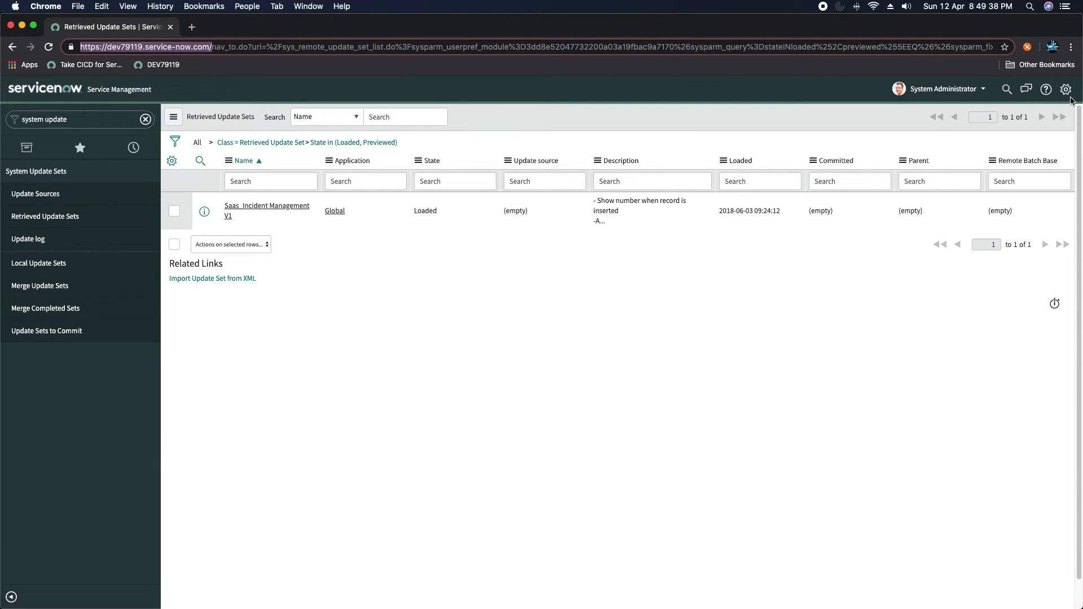
- Enable the header update set picker, keep Default [Global] current, and open its record
left_click(1066, 90)
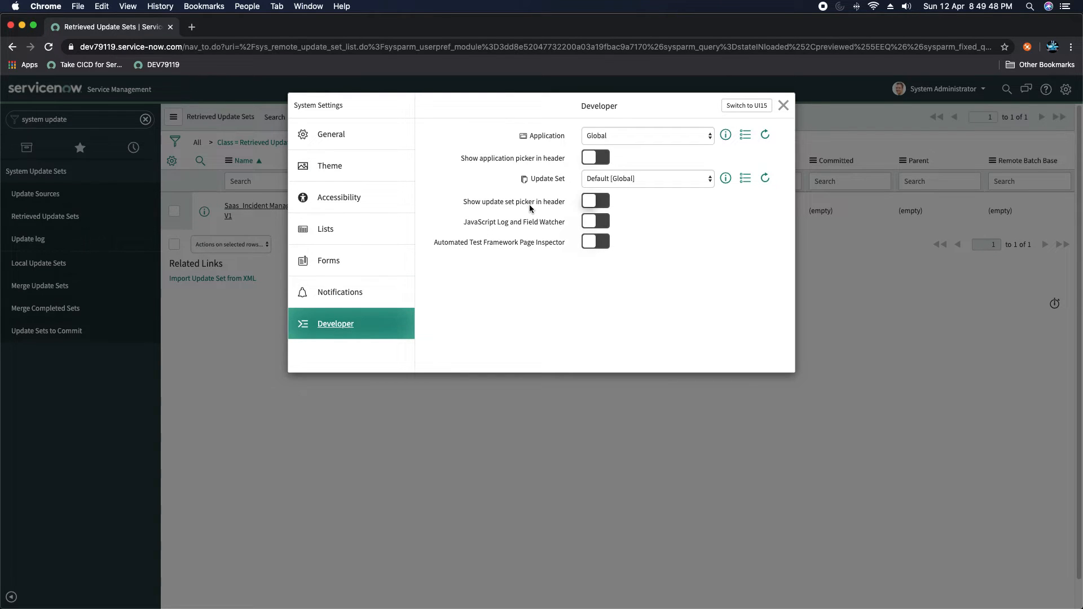
left_click(590, 204)
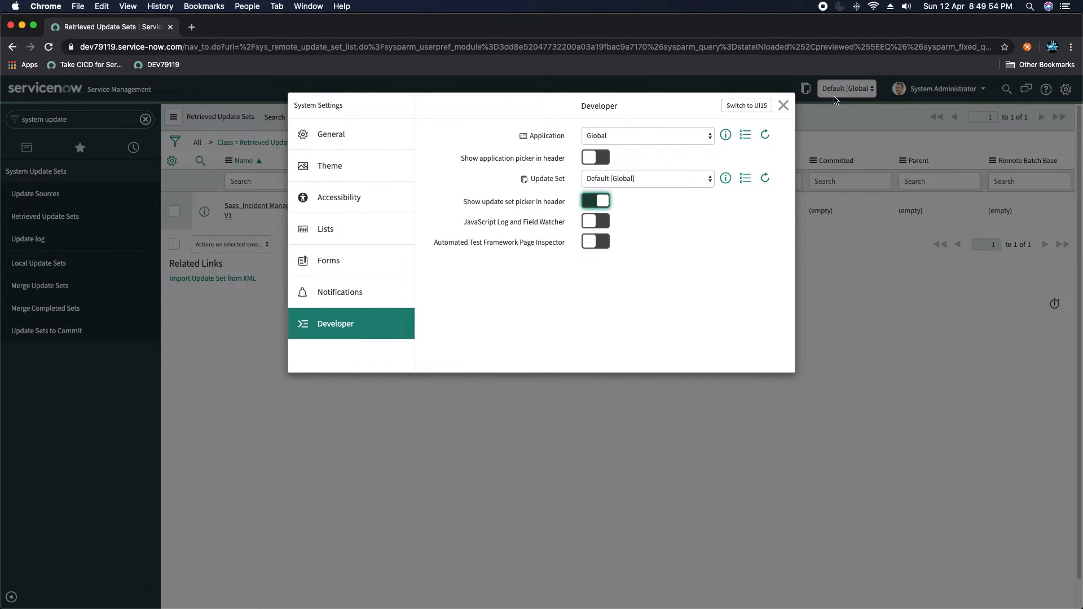
left_click(783, 106)
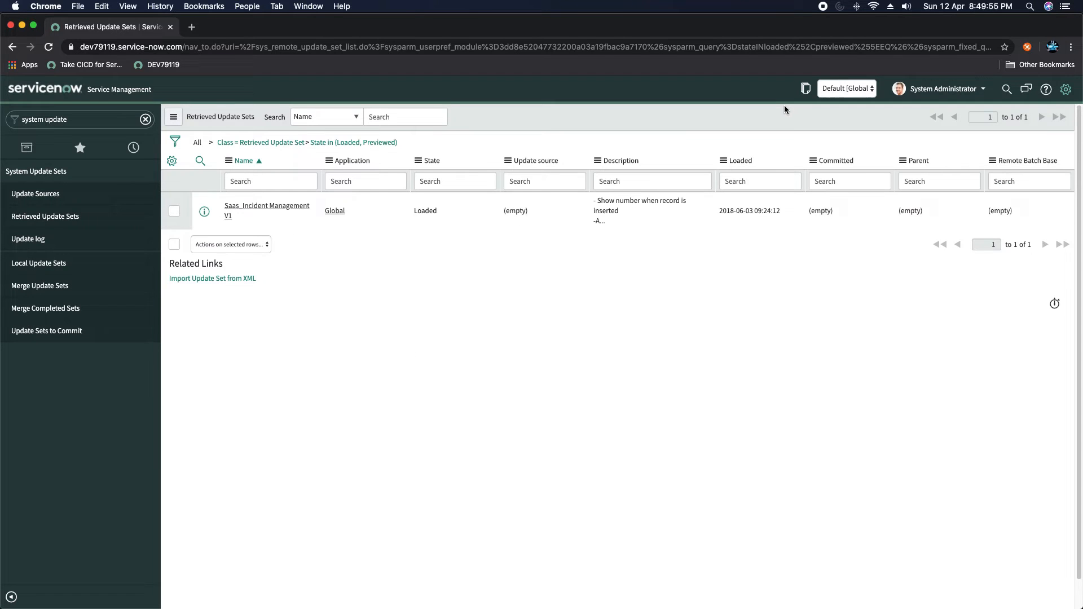
left_click(848, 96)
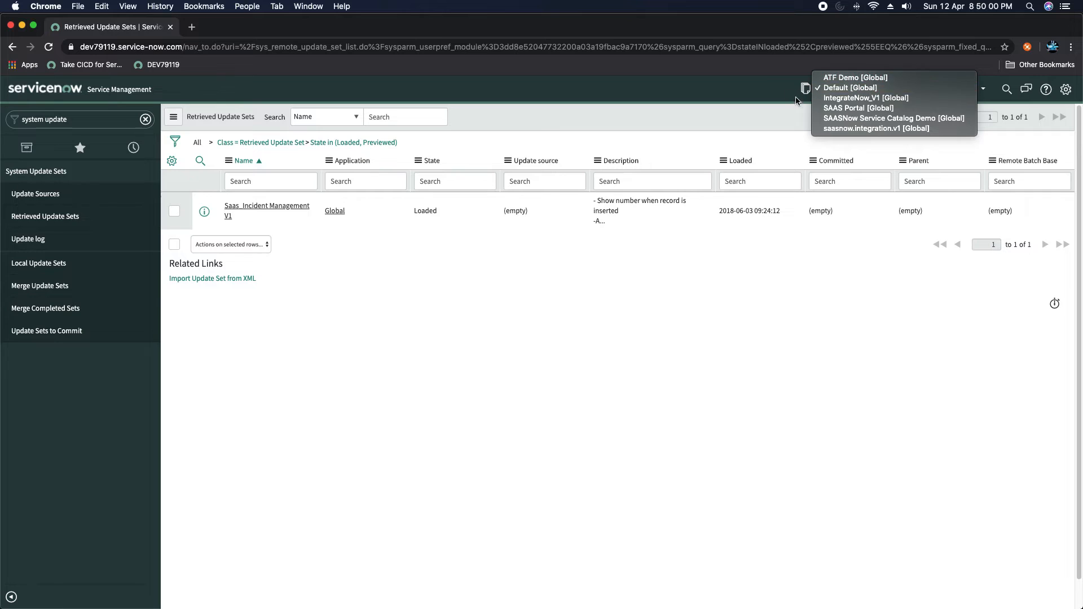
left_click(847, 92)
left_click(844, 91)
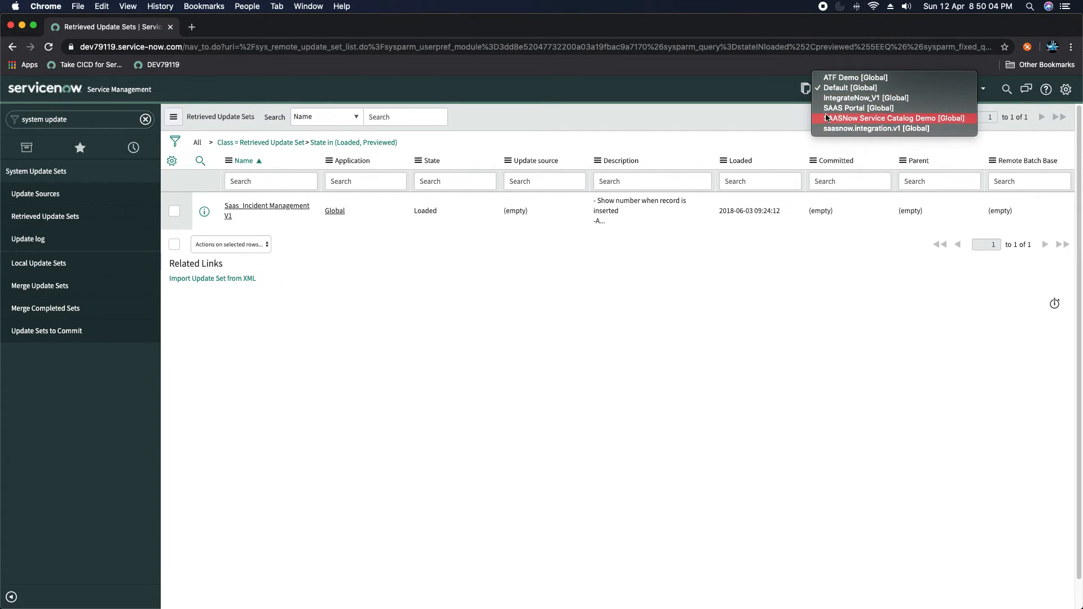
left_click(677, 106)
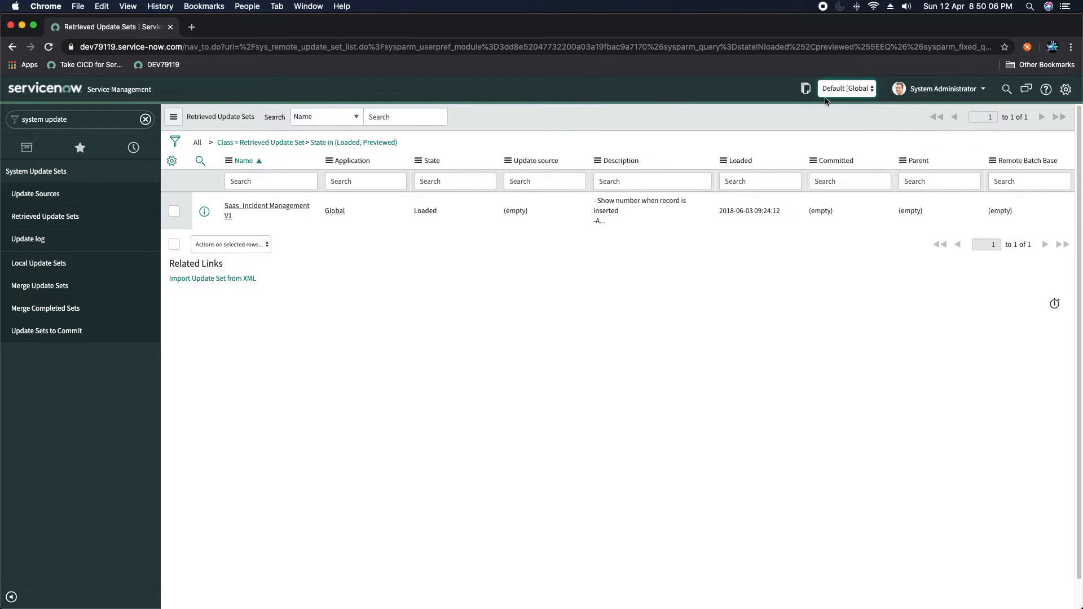
left_click(806, 92)
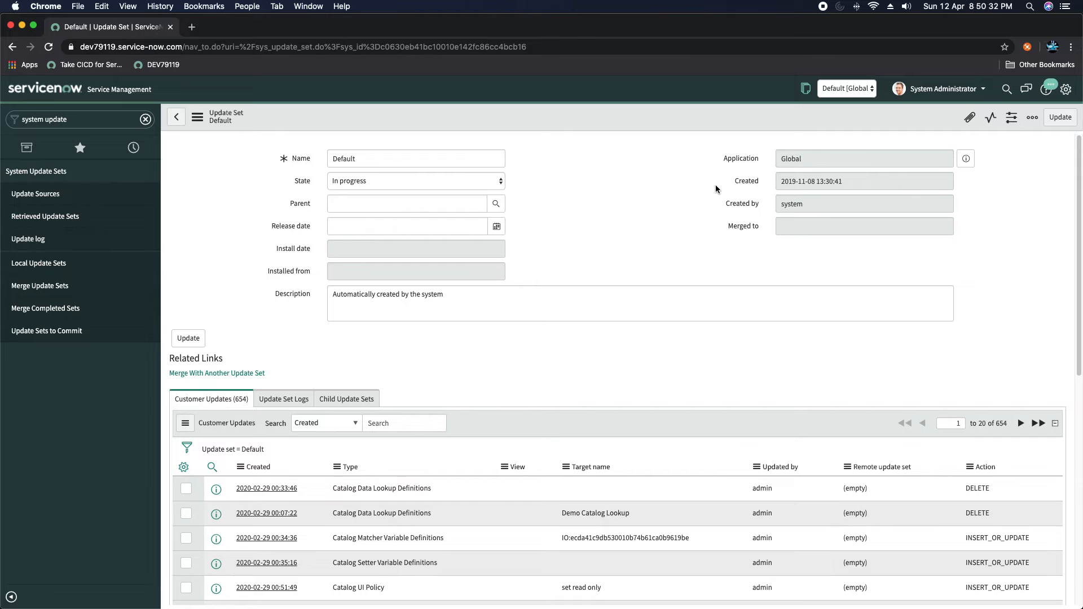
- Pick SAAS Portal [Global] in the header update set picker
left_click(847, 90)
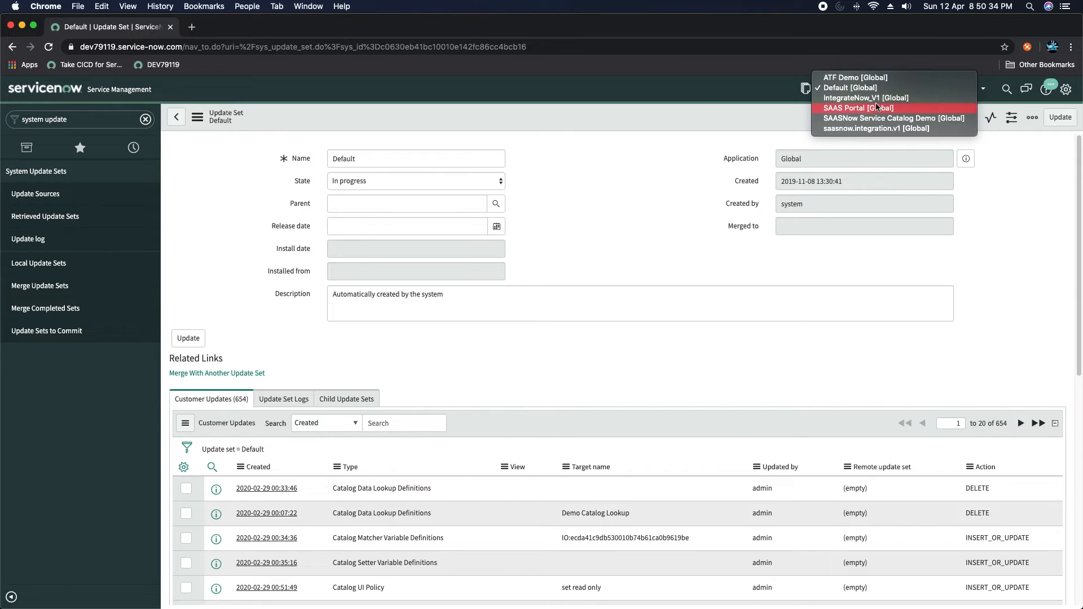
left_click(853, 109)
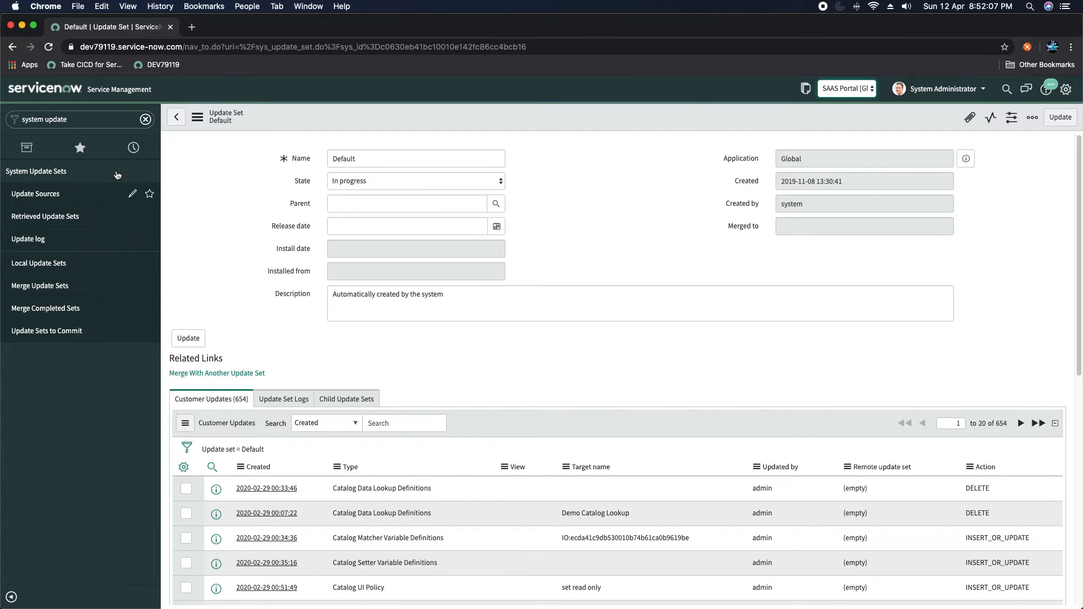
- Create update set 'UpdateSet_Demo' with state In progress and make it current
left_click(29, 264)
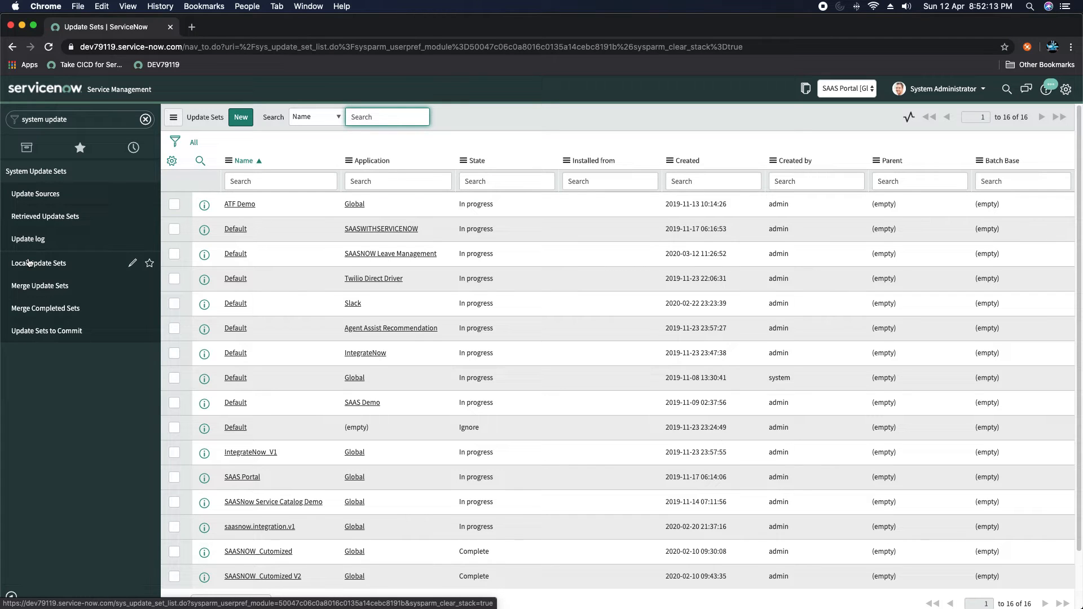
left_click(243, 118)
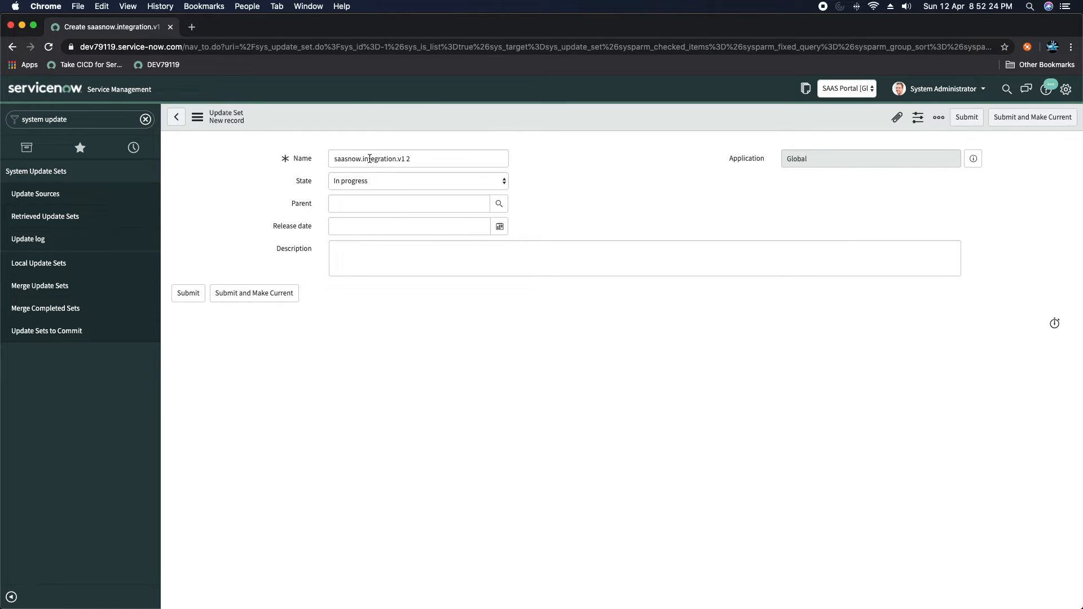
left_click(409, 161)
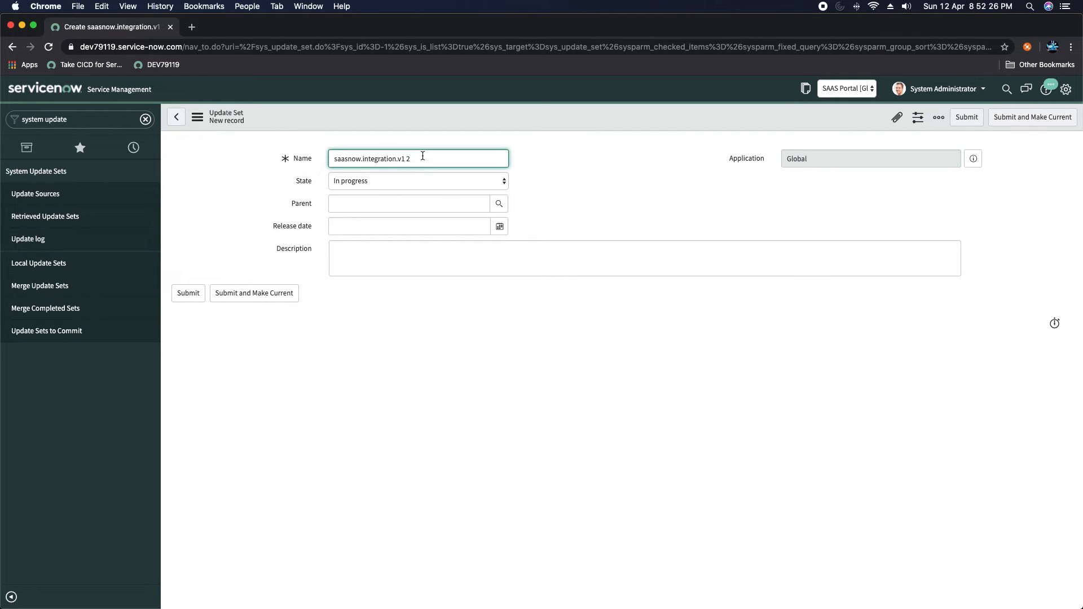
left_click_drag(422, 156, 290, 137)
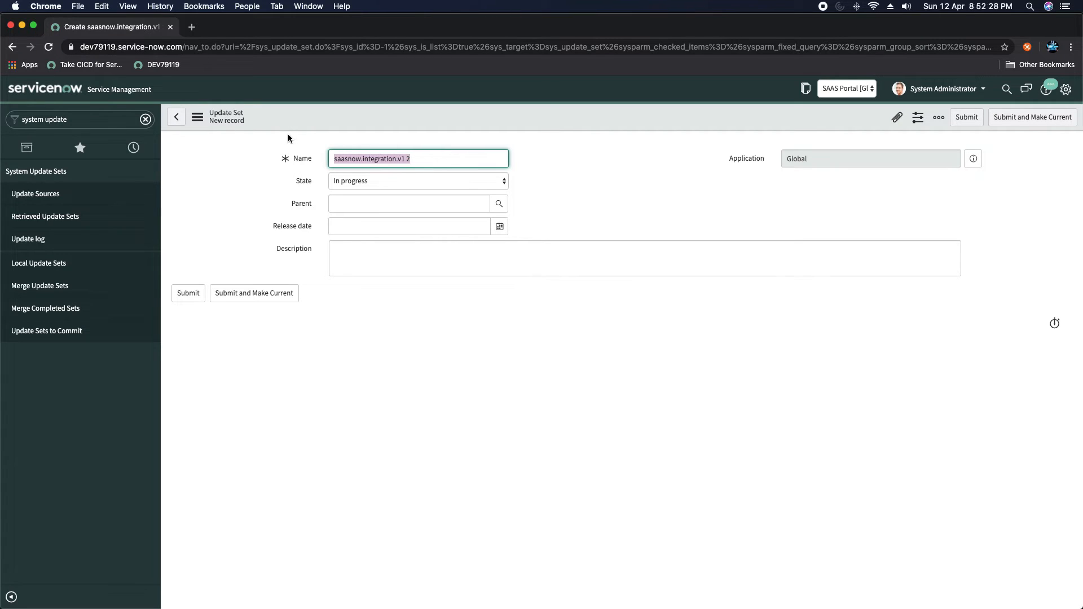
key("BackSpace")
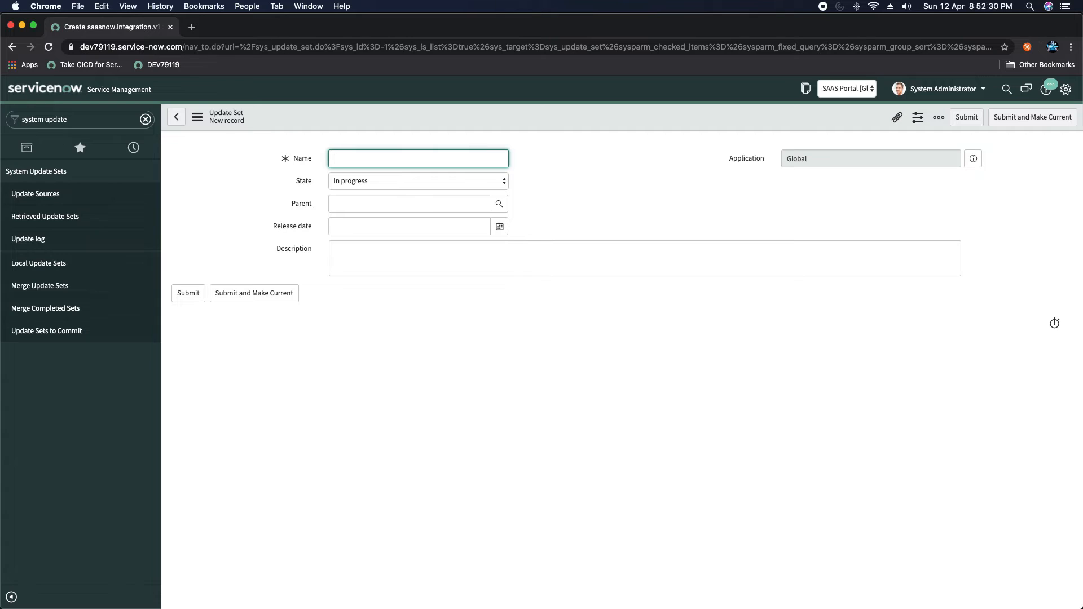
type("UpdateSet_Demo")
left_click(578, 177)
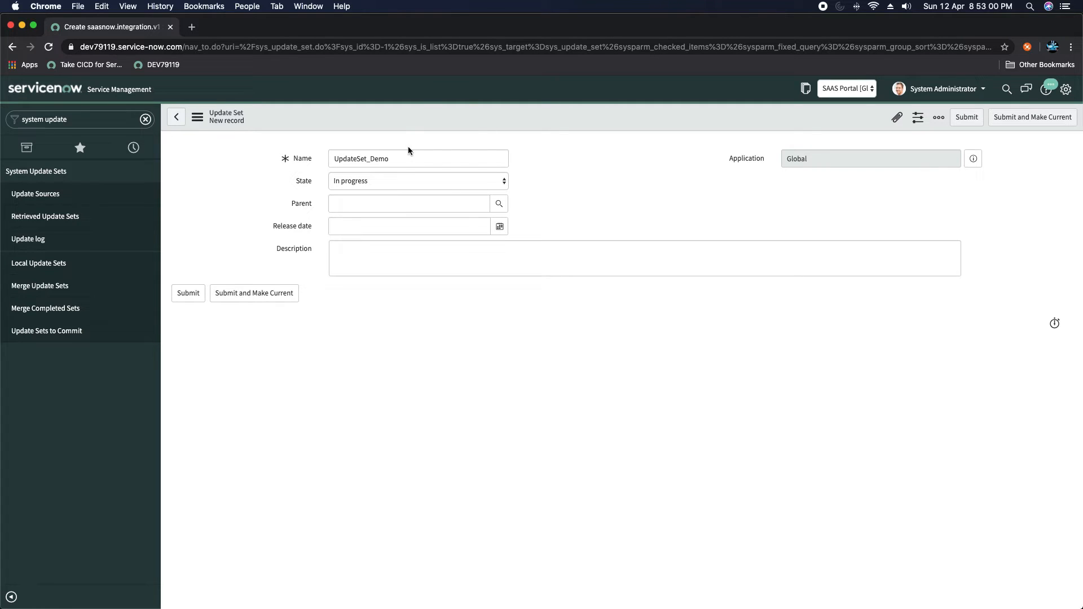
left_click(357, 180)
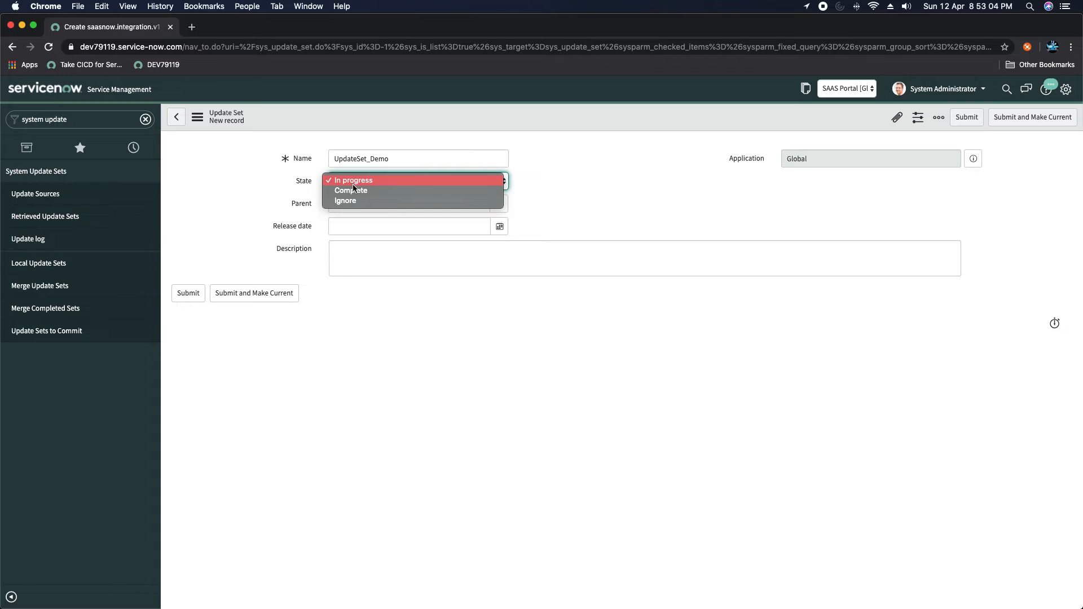
left_click(616, 179)
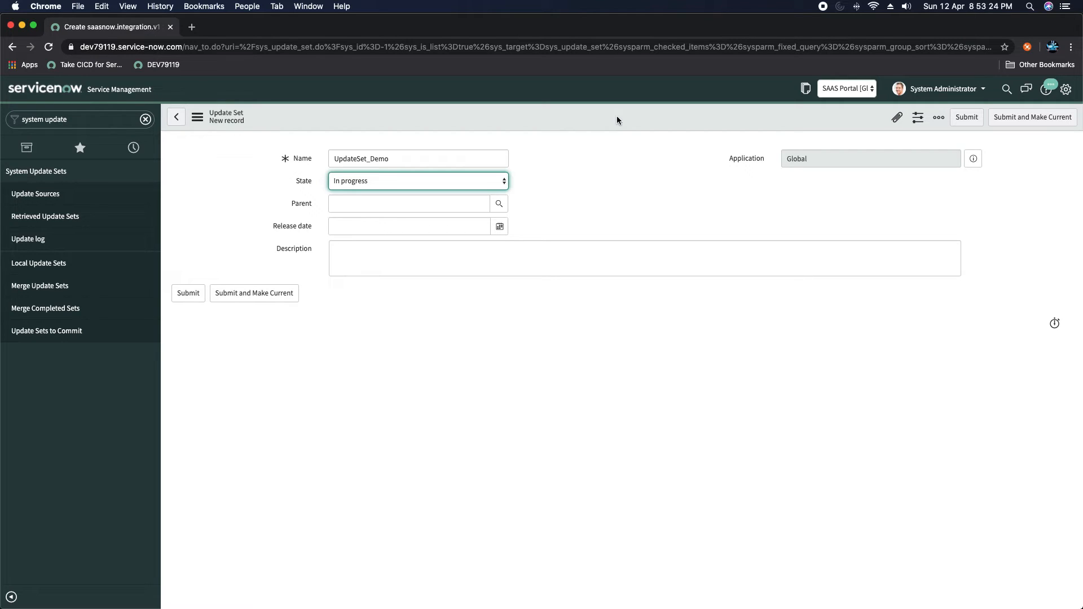
left_click(1025, 124)
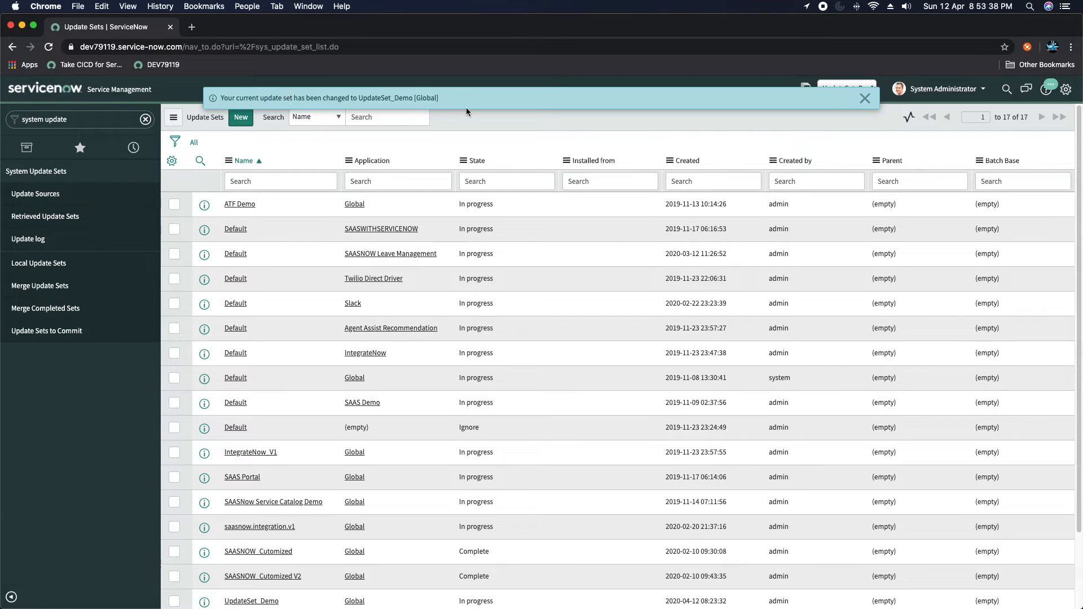
- Dismiss the update set notice, filter the navigator on 'problem', and open Problem > Open
left_click(865, 99)
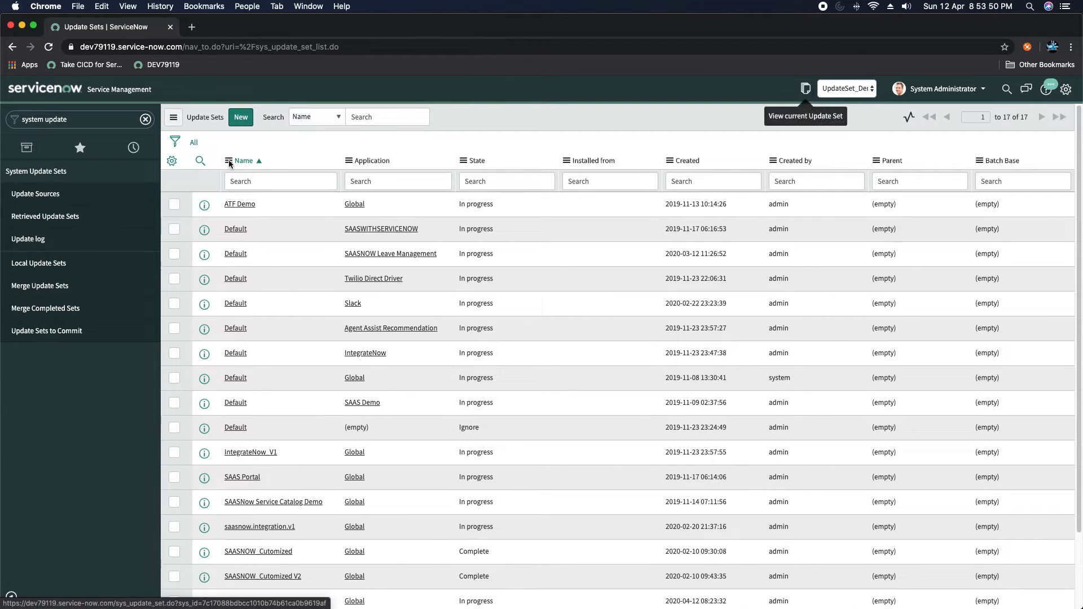
left_click(93, 120)
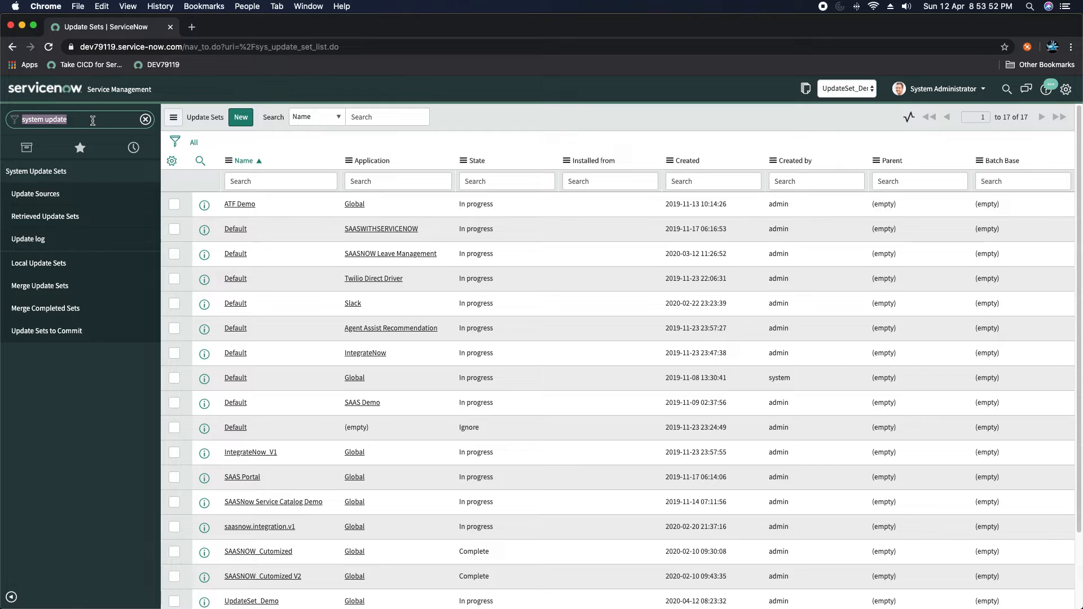
type("inci")
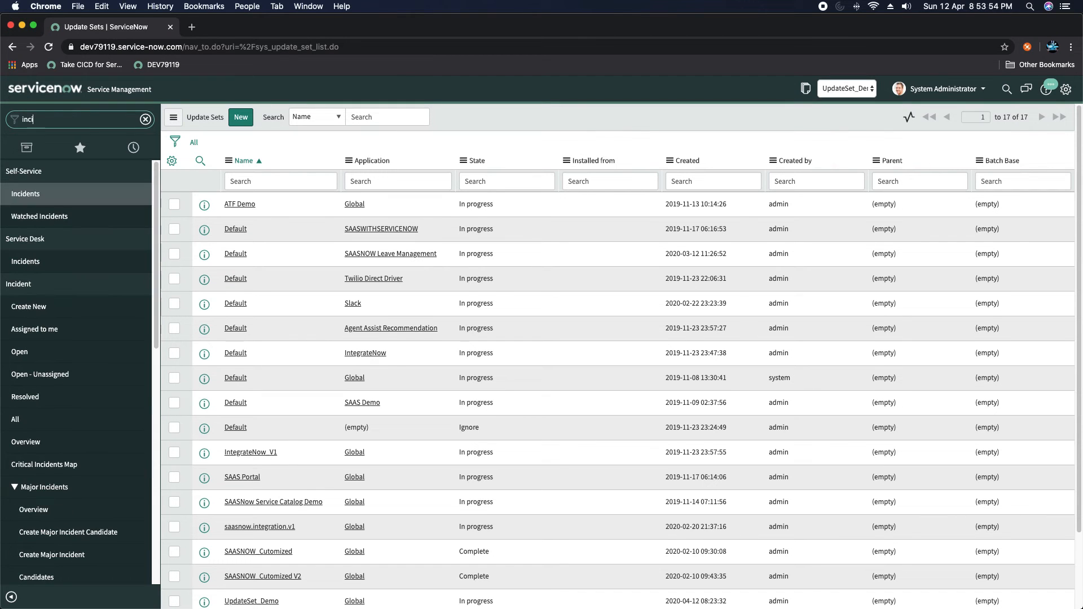
key("BackSpace")
key("BackSpace")
key("BackSpace")
key("BackSpace")
type("pro")
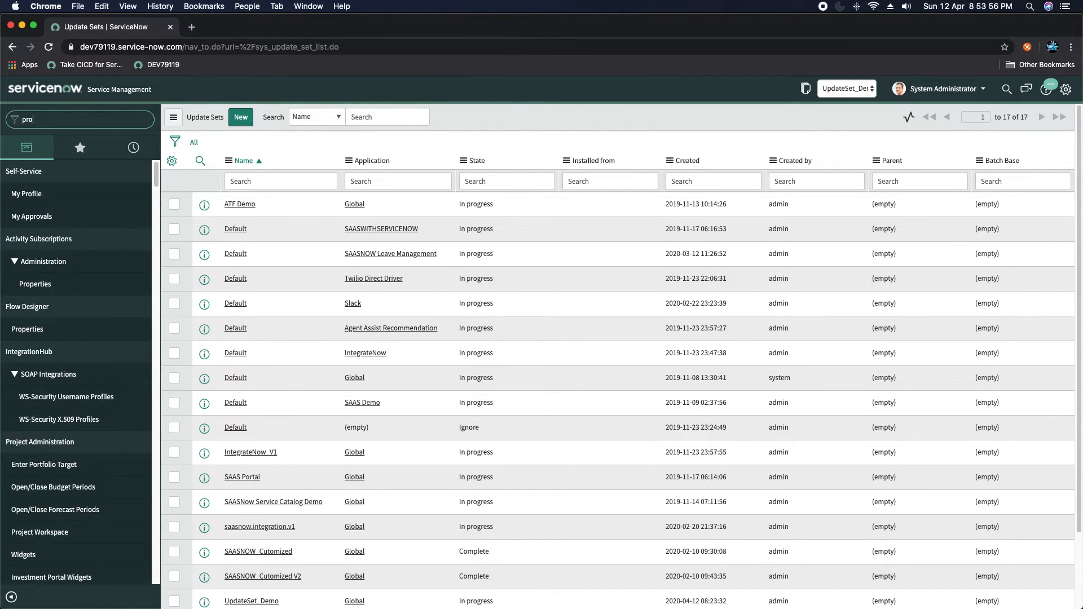
type("blem")
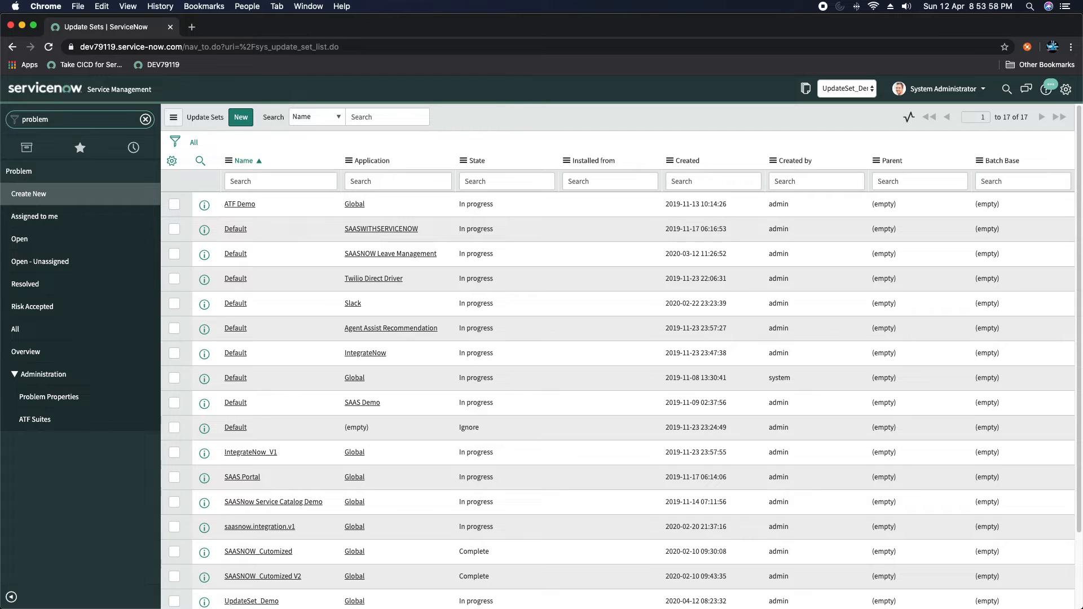
left_click(20, 239)
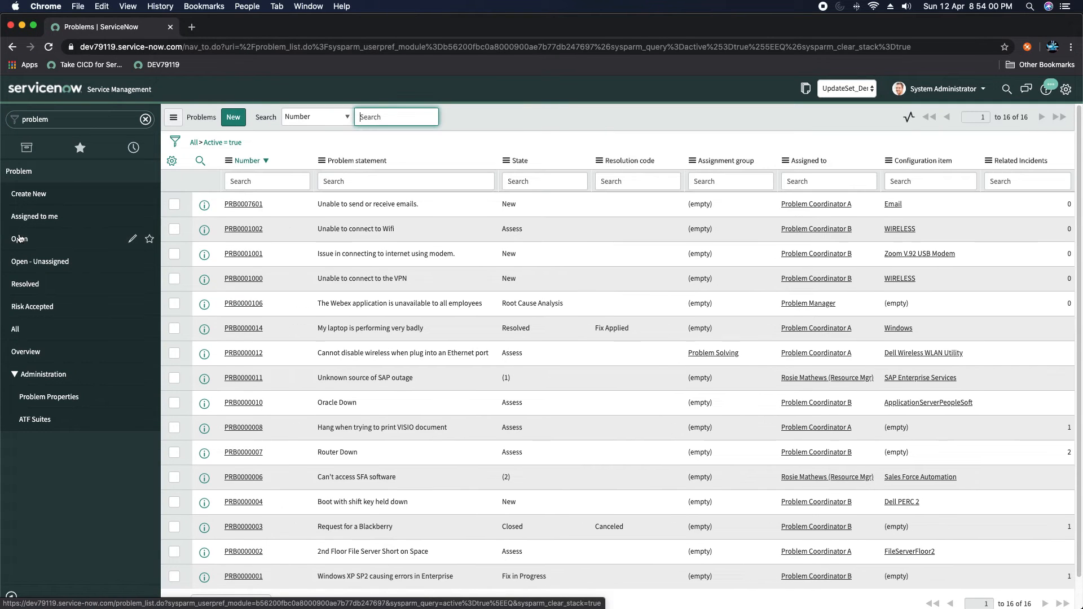
- From PRB0007601, use Configure > Client Scripts to start a new Problem table client script
left_click(243, 205)
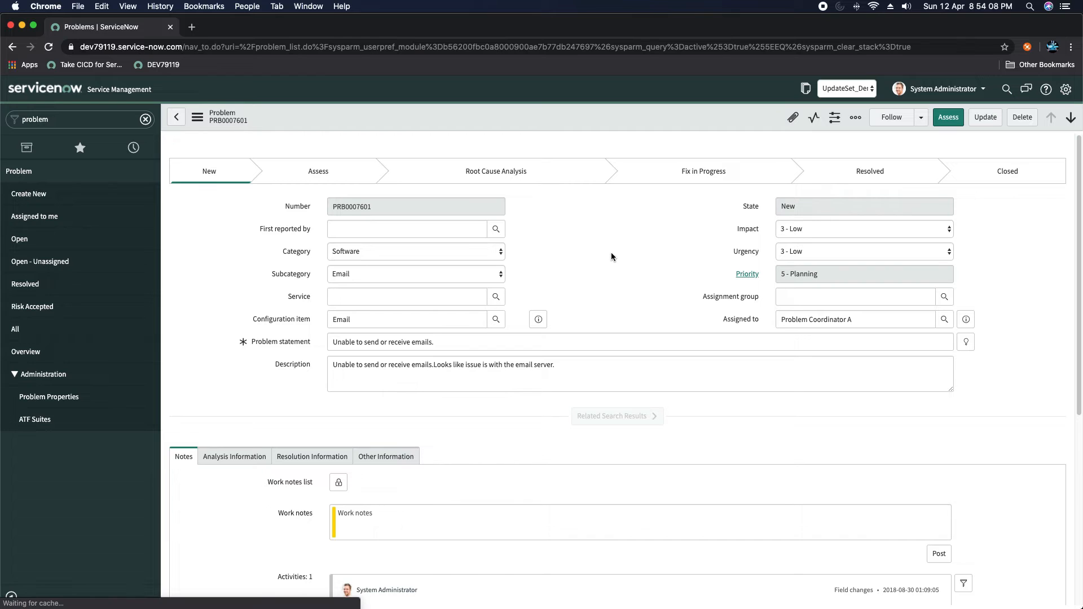
right_click(492, 117)
mouse_move(567, 237)
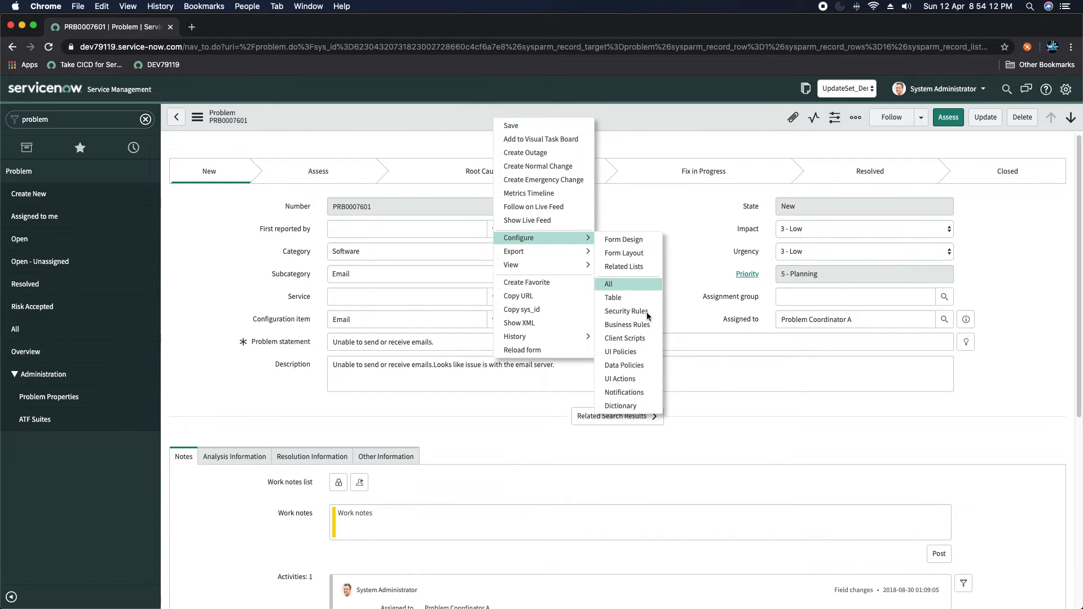
mouse_move(585, 263)
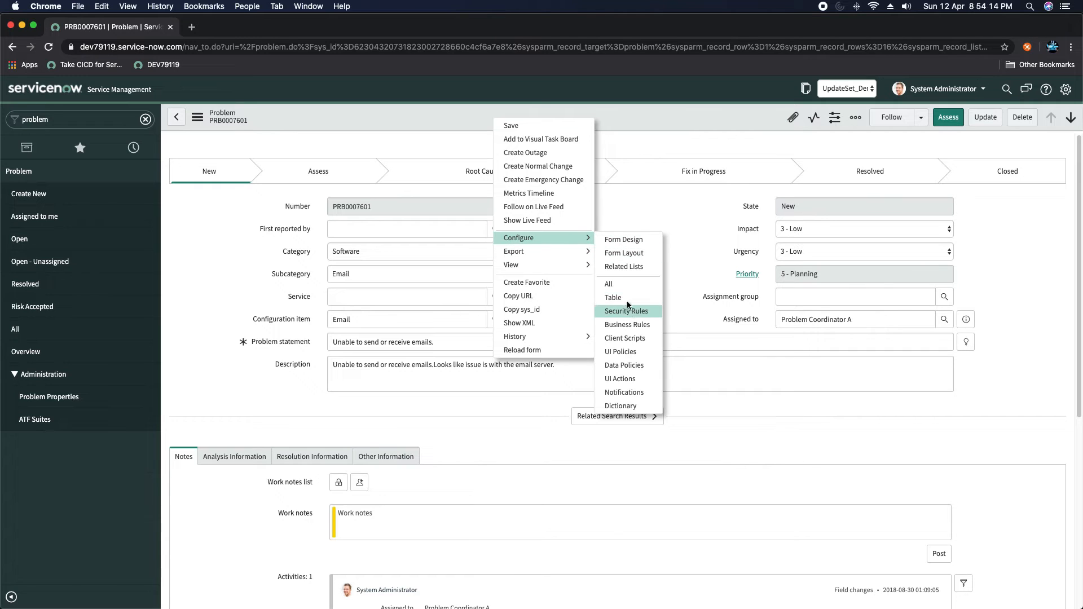
left_click(623, 339)
left_click(248, 117)
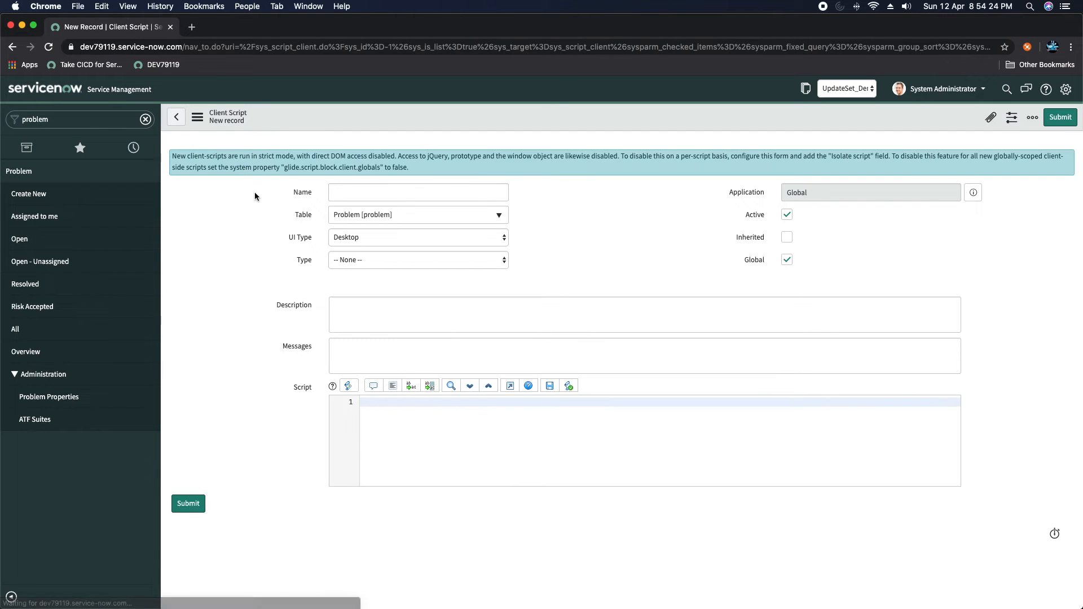
- Name the client script Show Alert, keep the Desktop UI type, and set its type to onLoad
left_click(412, 192)
type("Show")
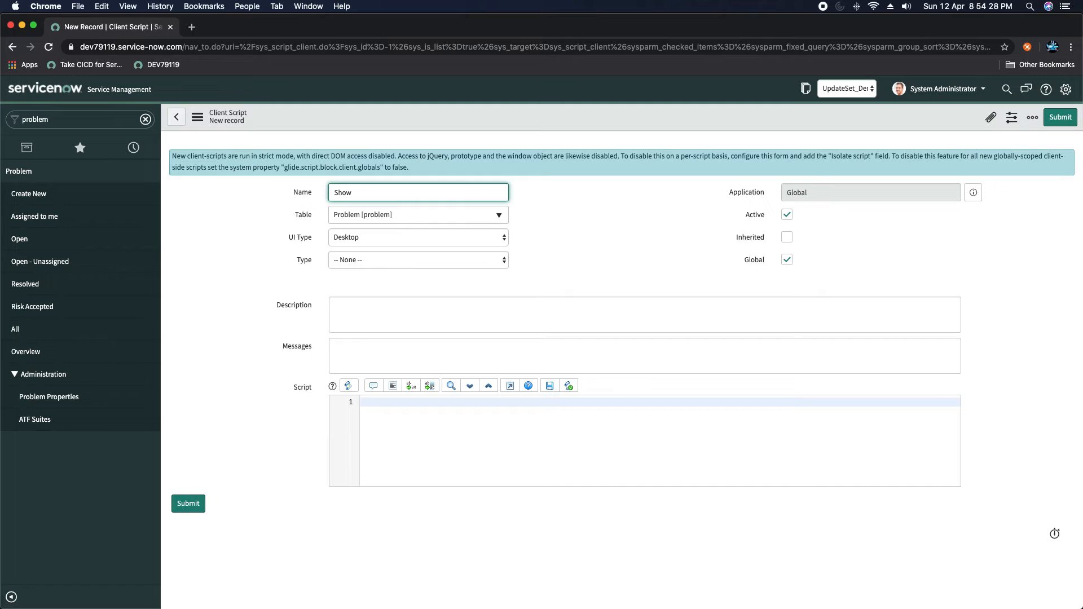
type(" Alert")
left_click(605, 215)
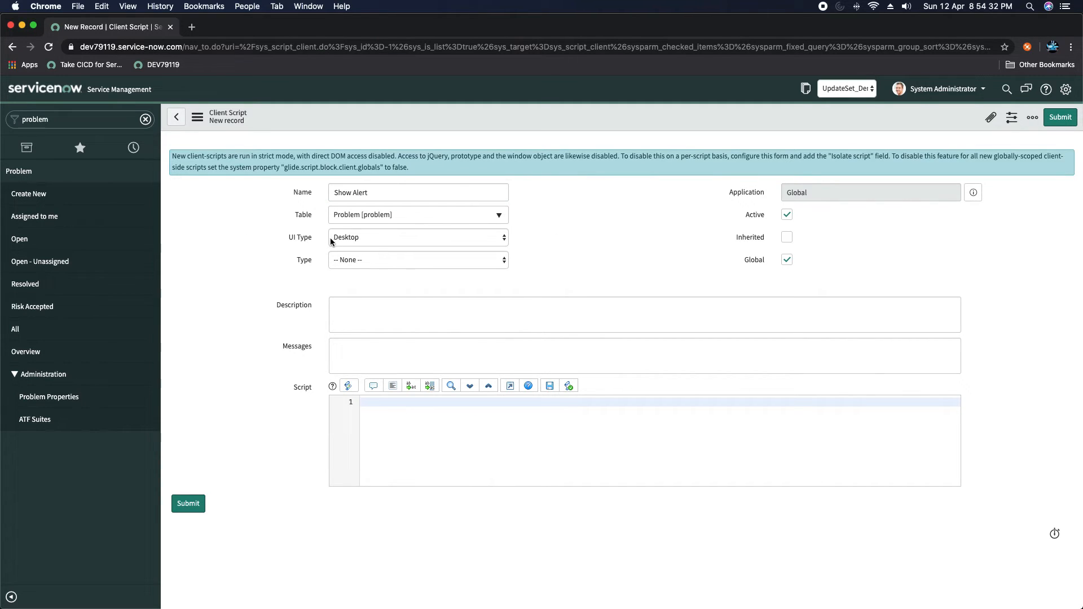
left_click(372, 239)
left_click(530, 237)
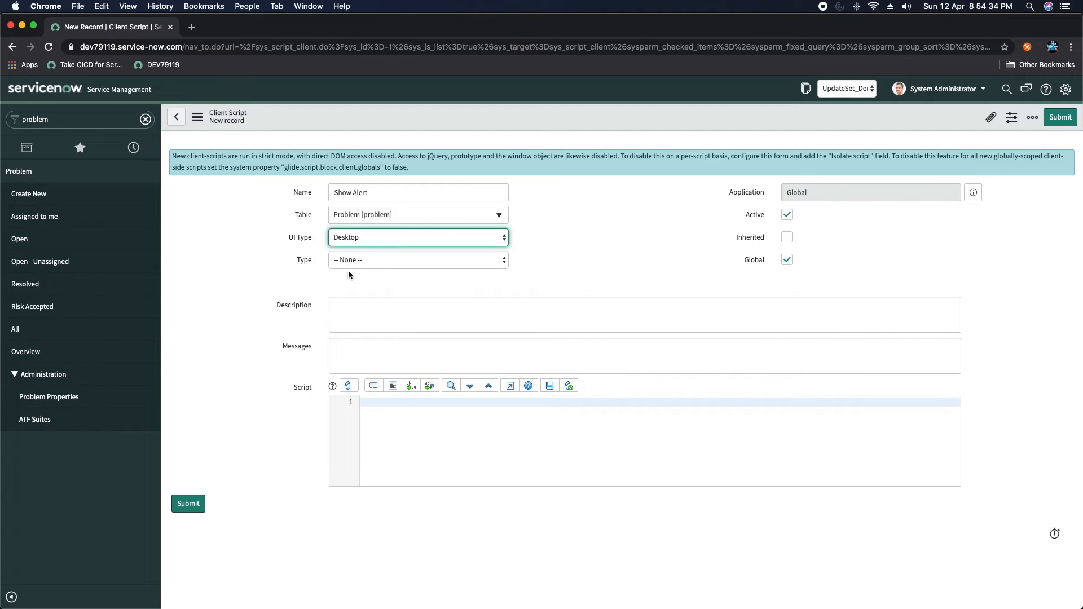
left_click(368, 263)
left_click(361, 292)
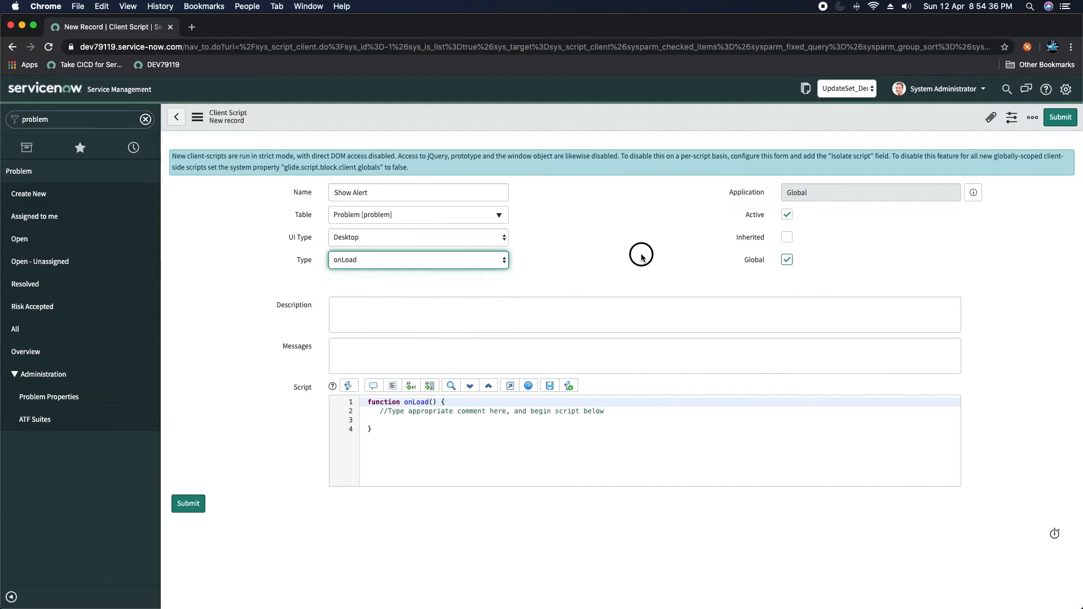
- Write alert("This is a demo for update set"); inside the onLoad function body
left_click(617, 412)
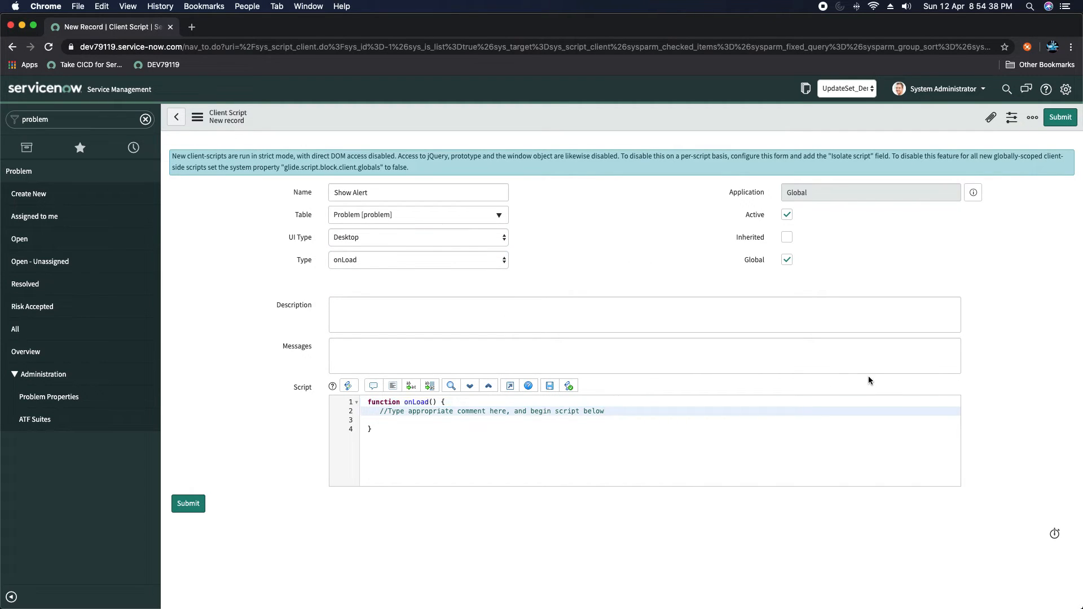
key("Return")
key("Return")
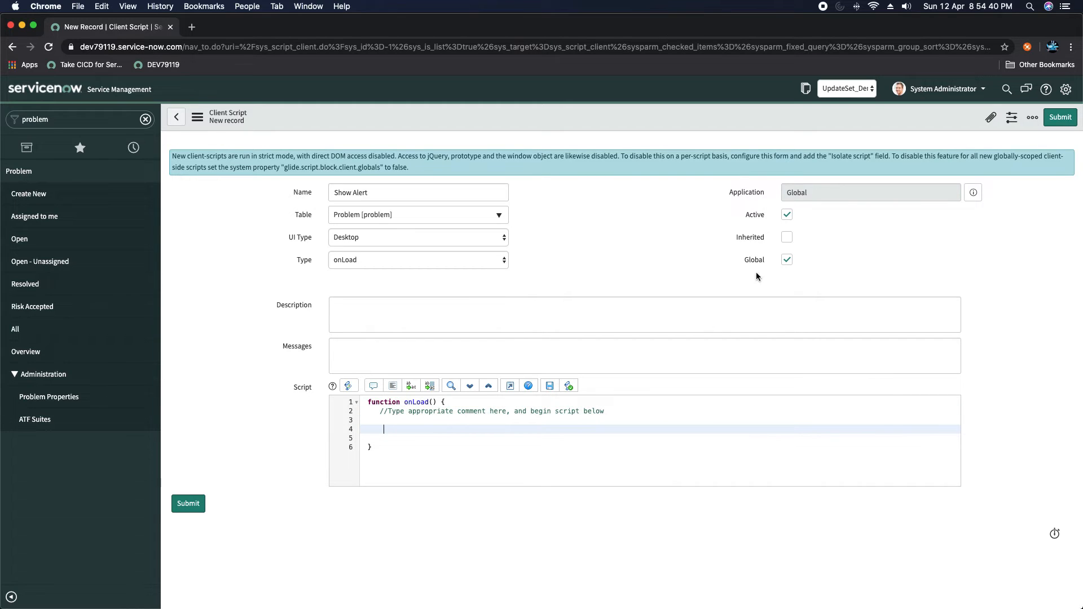
left_click(421, 429)
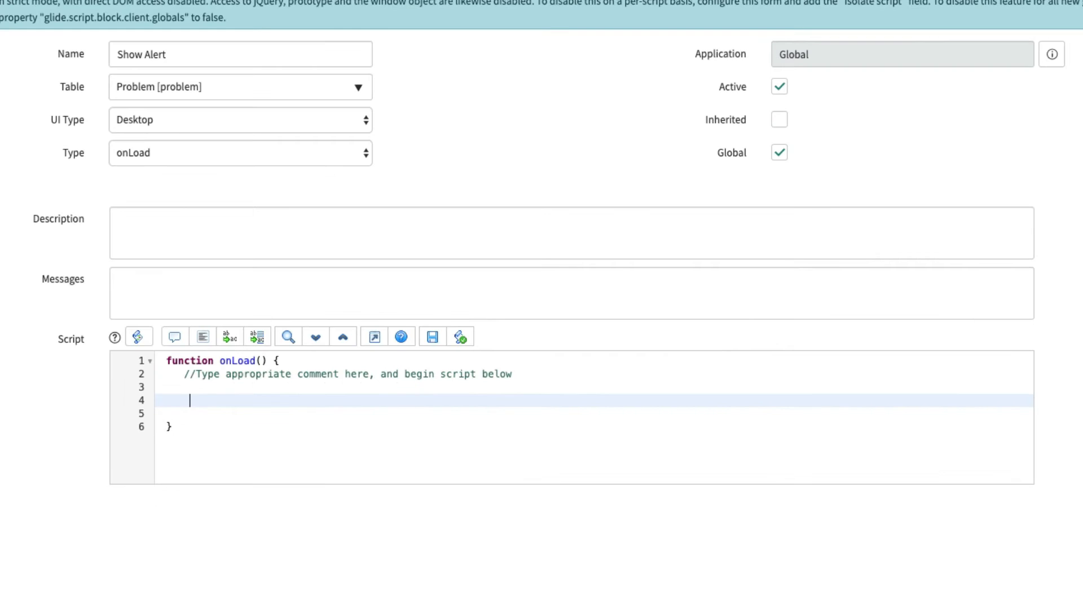
type("alert()\"Thisis")
key("BackSpace")
key("BackSpace")
type("i a d")
key("BackSpace")
key("BackSpace")
key("BackSpace")
key("BackSpace")
type("s a dem")
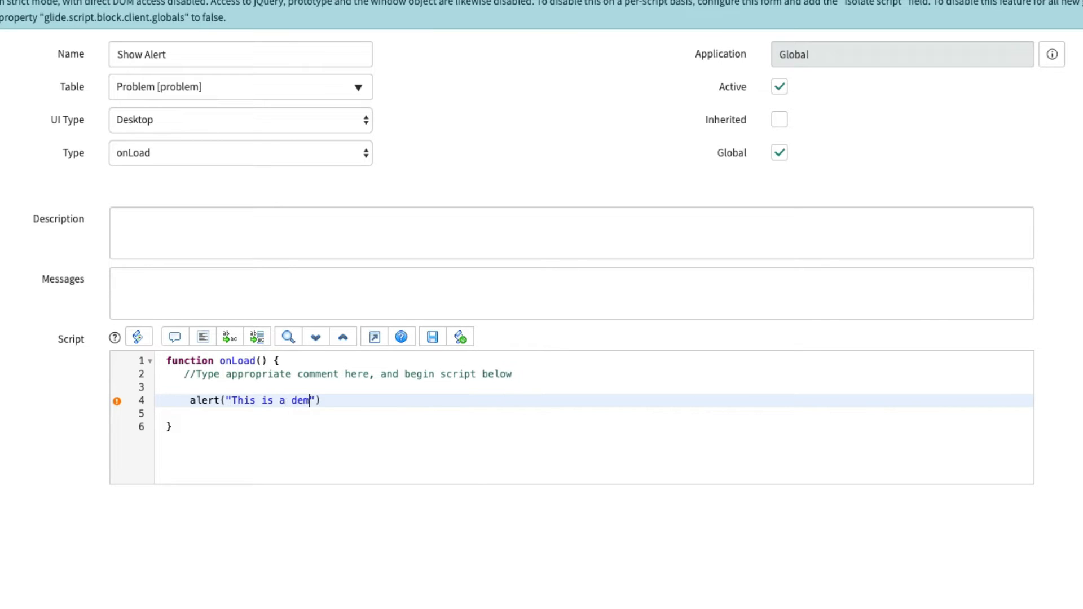
type("o for update set")
key("End")
type(";")
left_click(574, 122)
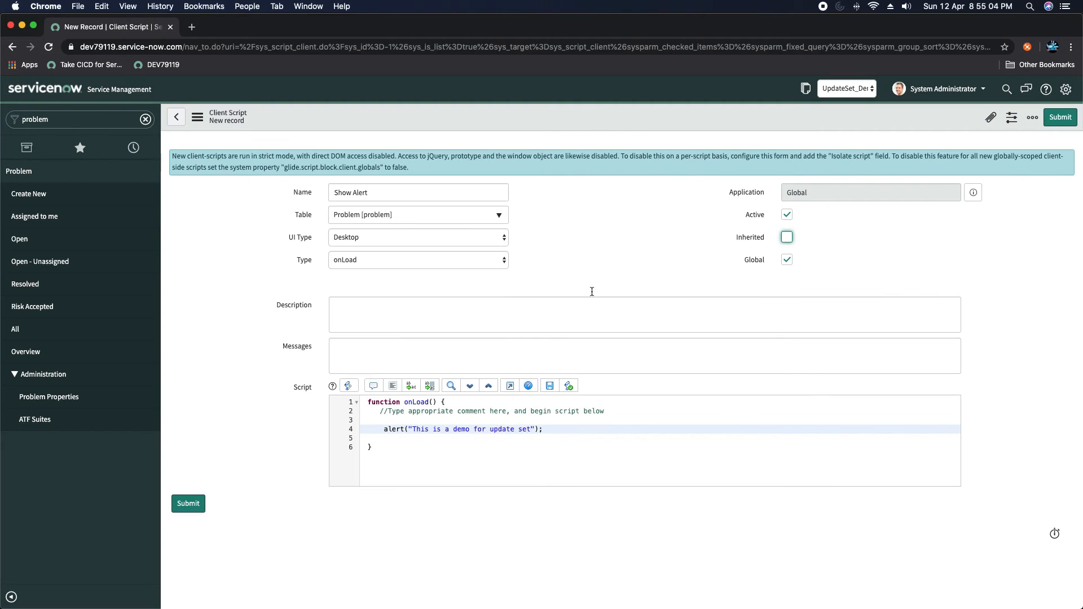
right_click(567, 118)
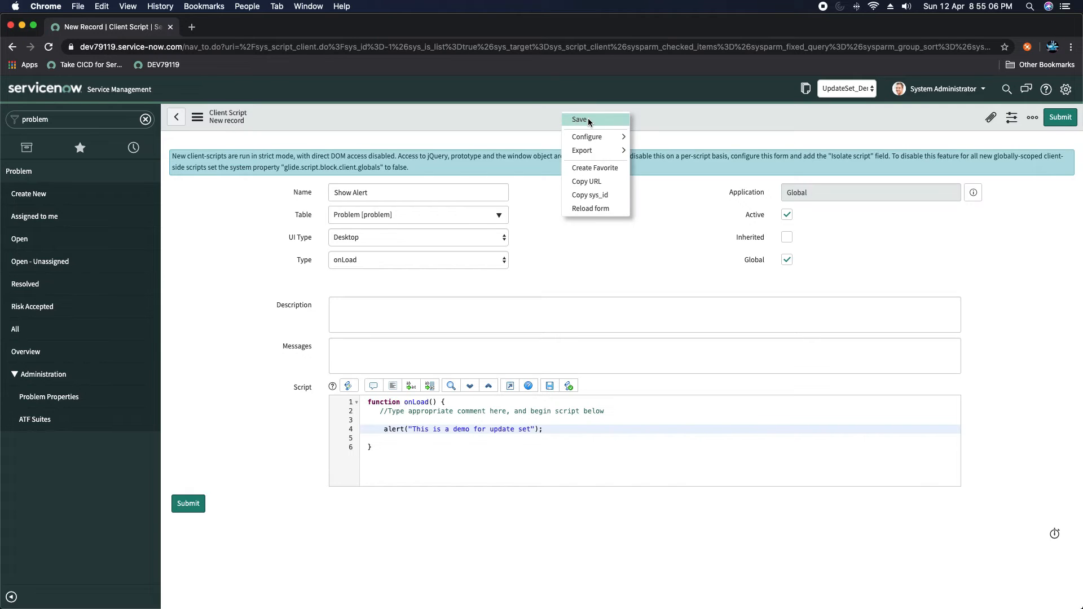
- Save the Show Alert client script and scroll down to its Versions list
left_click(588, 121)
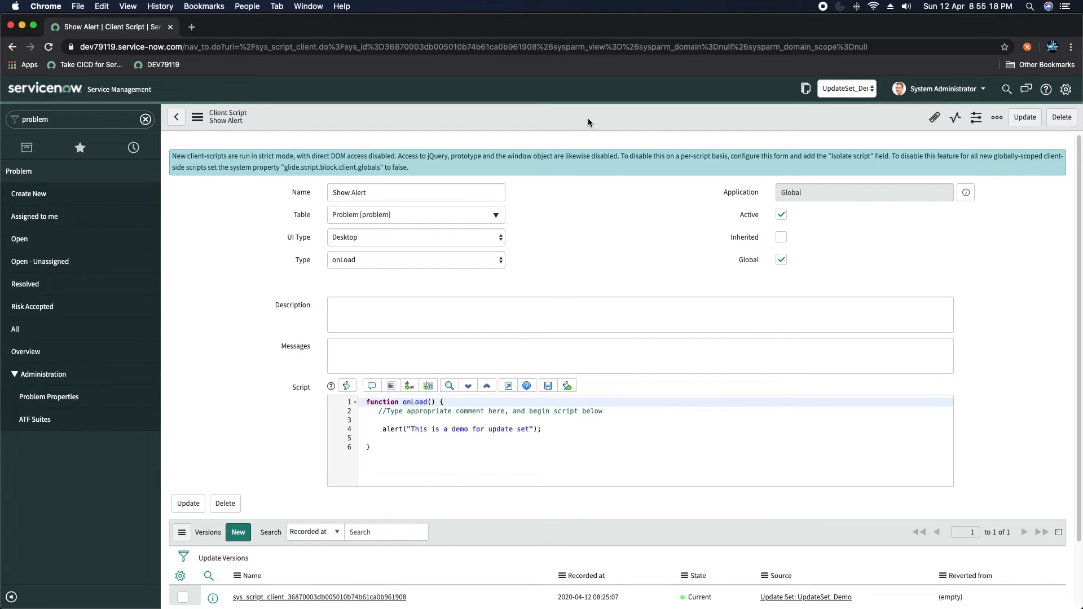
scroll(299, 310, "down", 2)
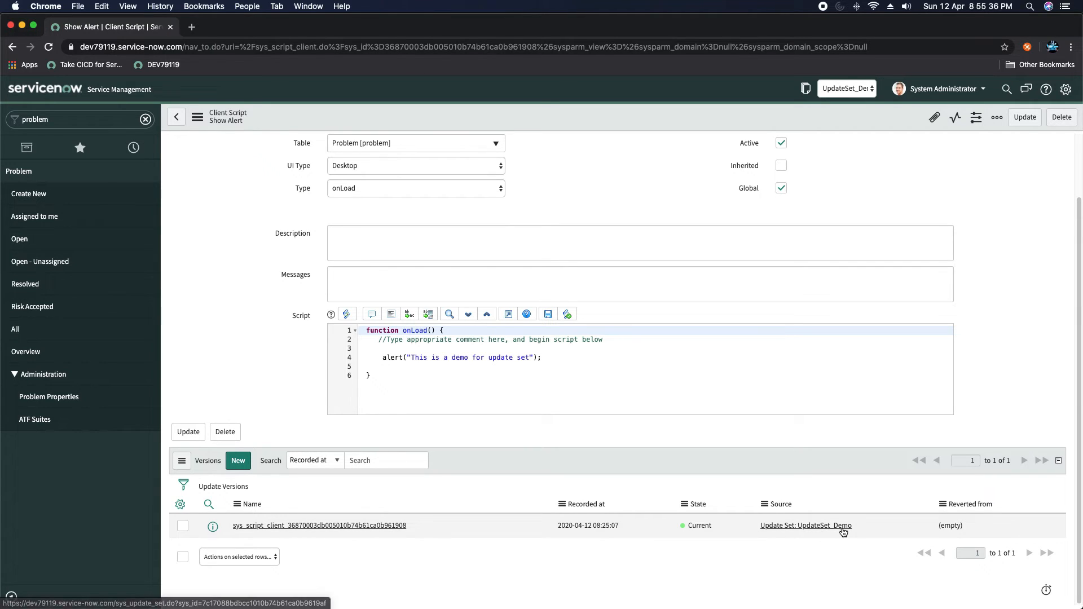
left_click(274, 528)
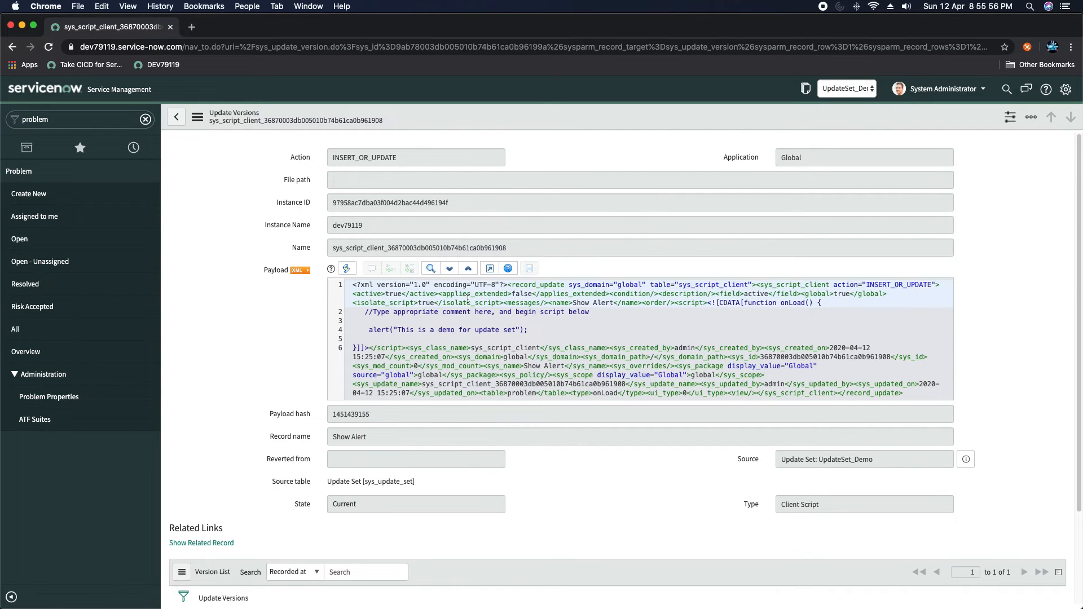
scroll(452, 313, "down", 2)
left_click_drag(356, 169, 904, 281)
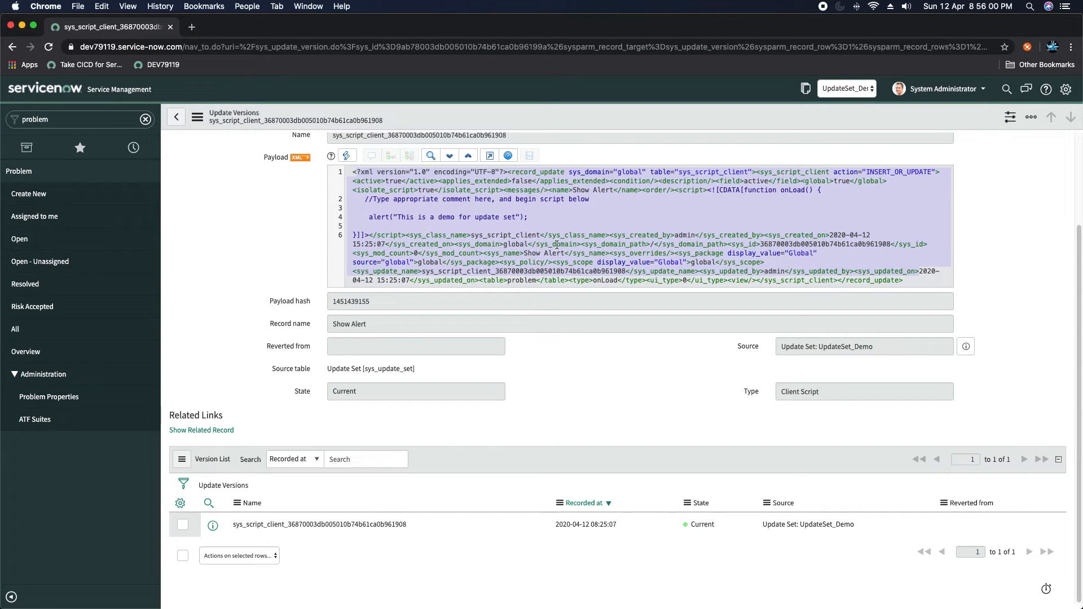
left_click_drag(351, 174, 933, 280)
left_click(638, 225)
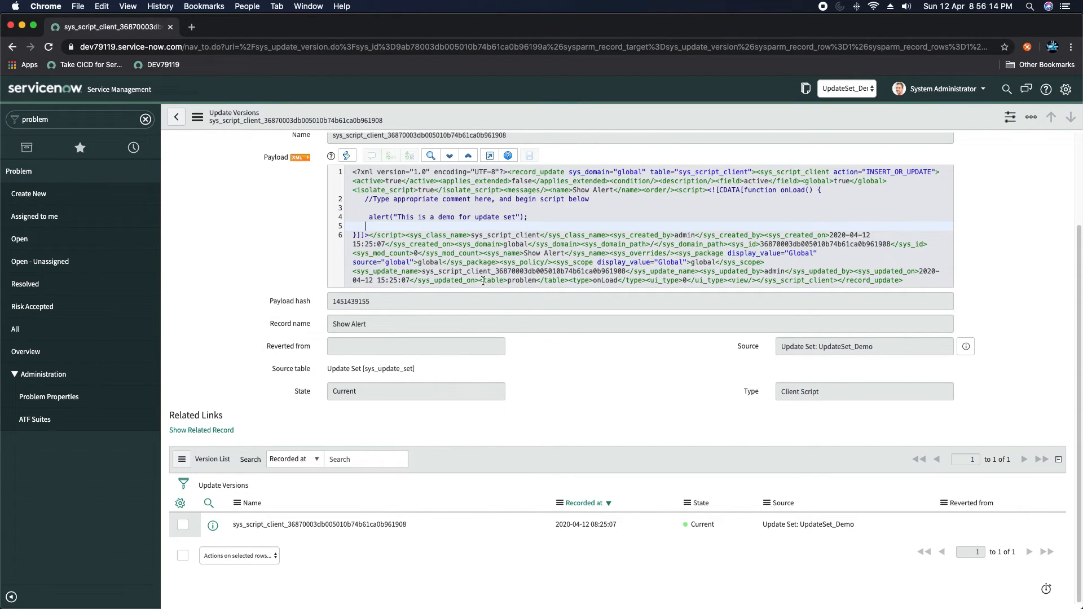
scroll(603, 370, "up", 4)
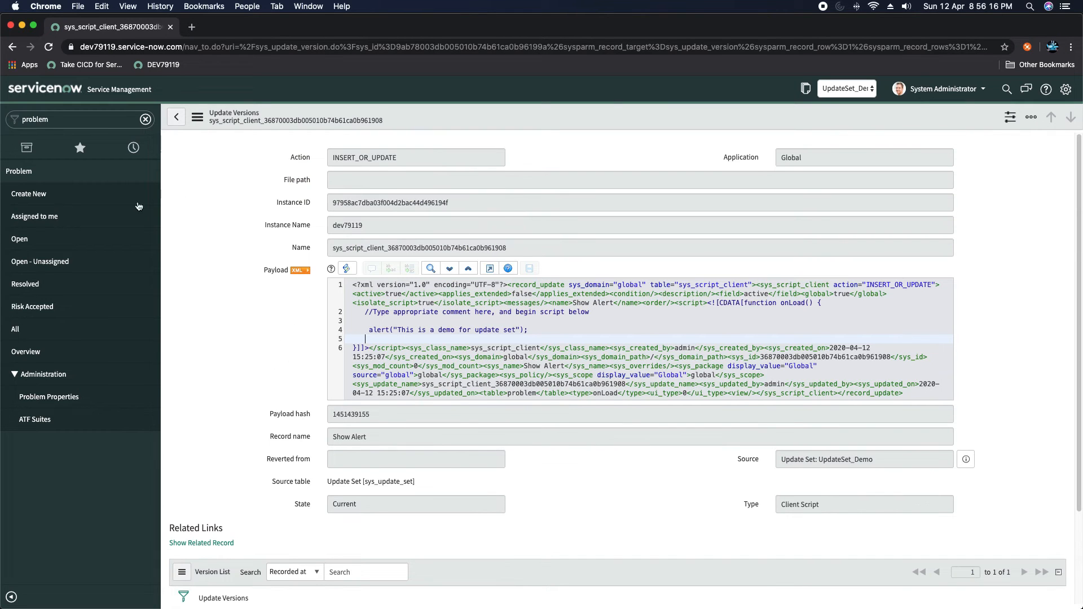
left_click(12, 47)
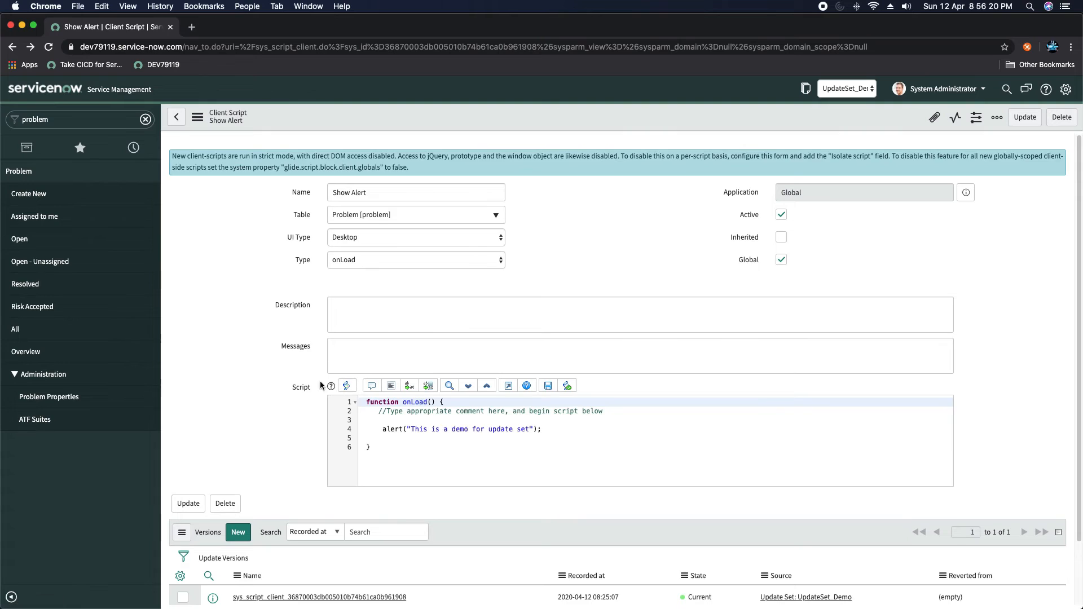
- Add a //Comment line below the alert call and save the script
scroll(293, 401, "down", 3)
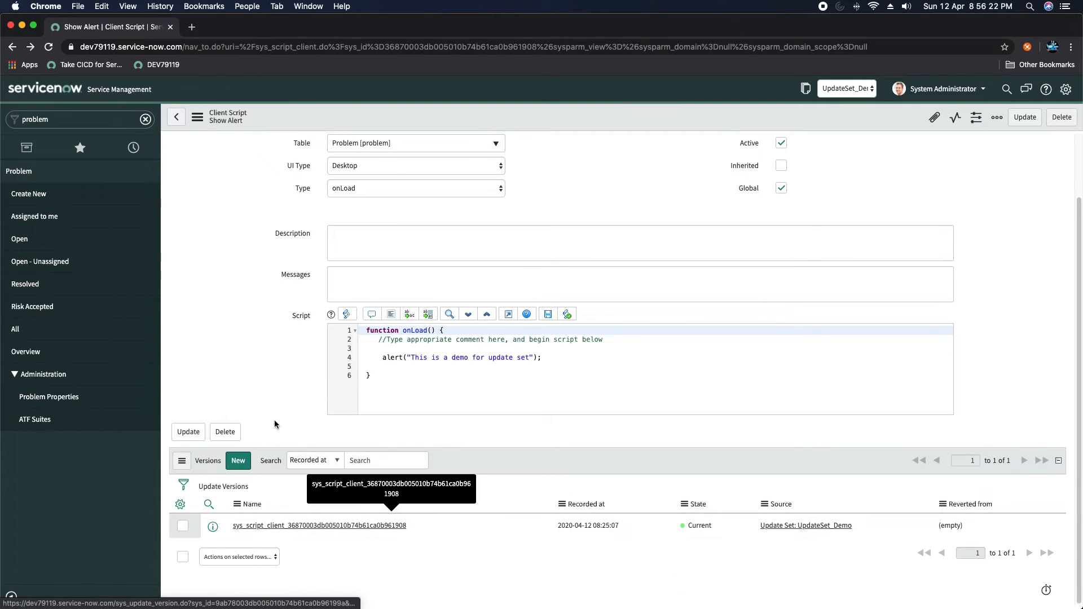
left_click(545, 359)
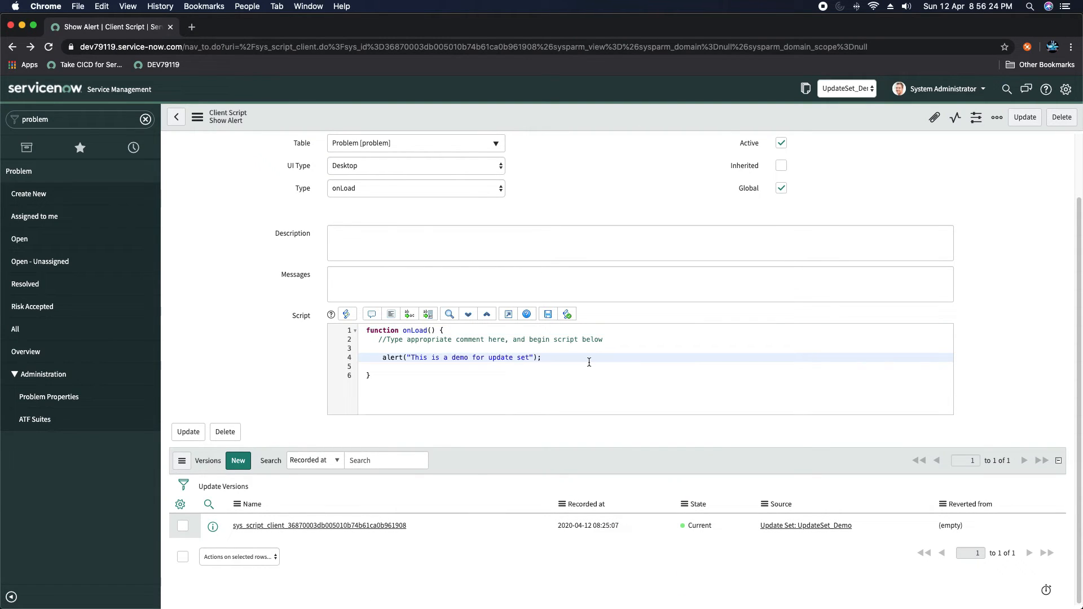
key("Return")
type("//Comment")
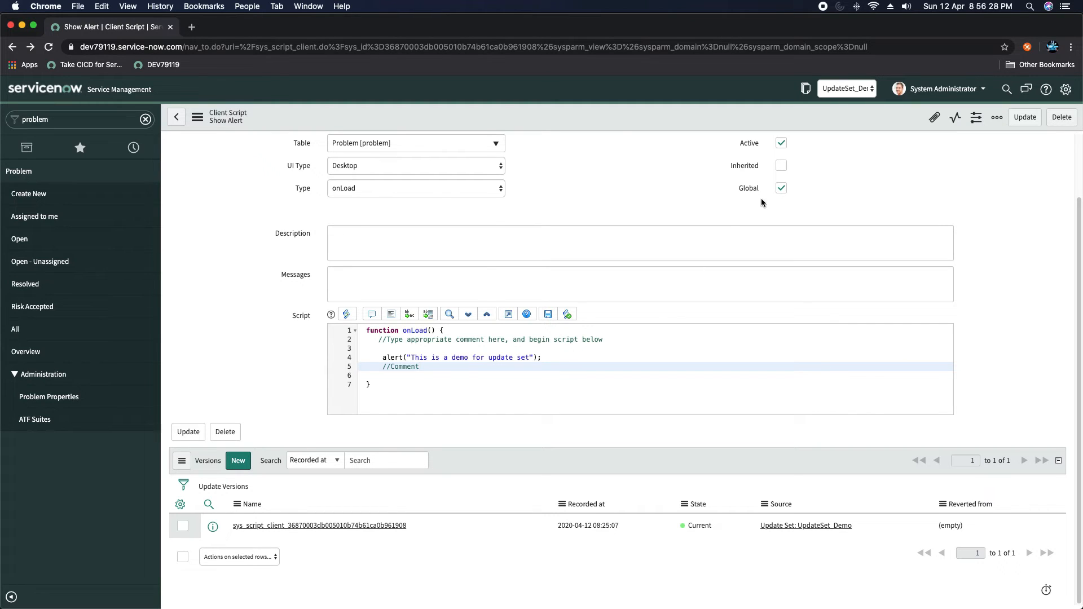
right_click(612, 114)
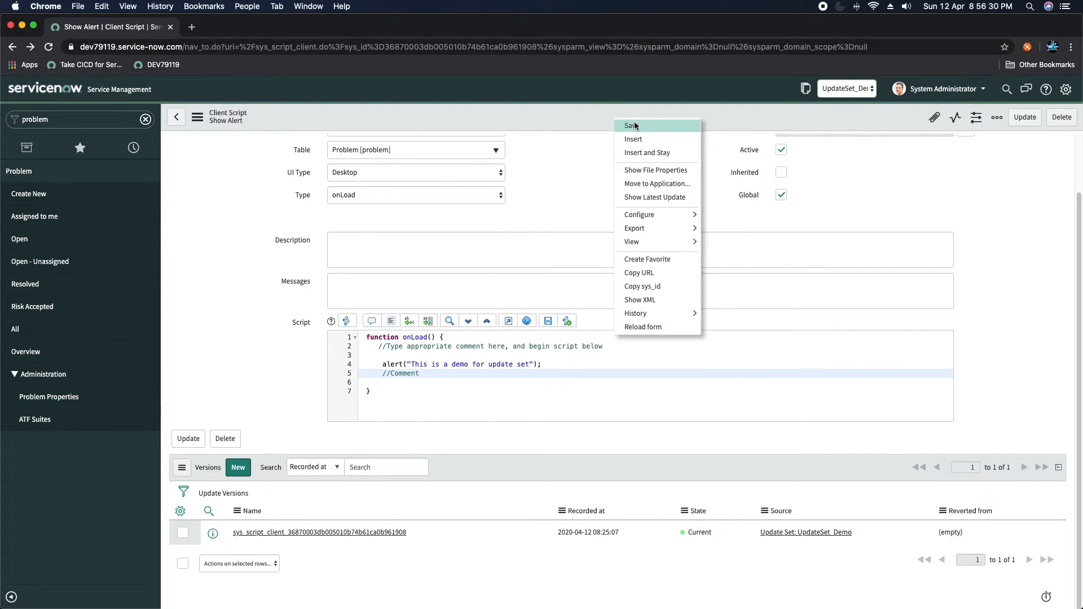
left_click(631, 125)
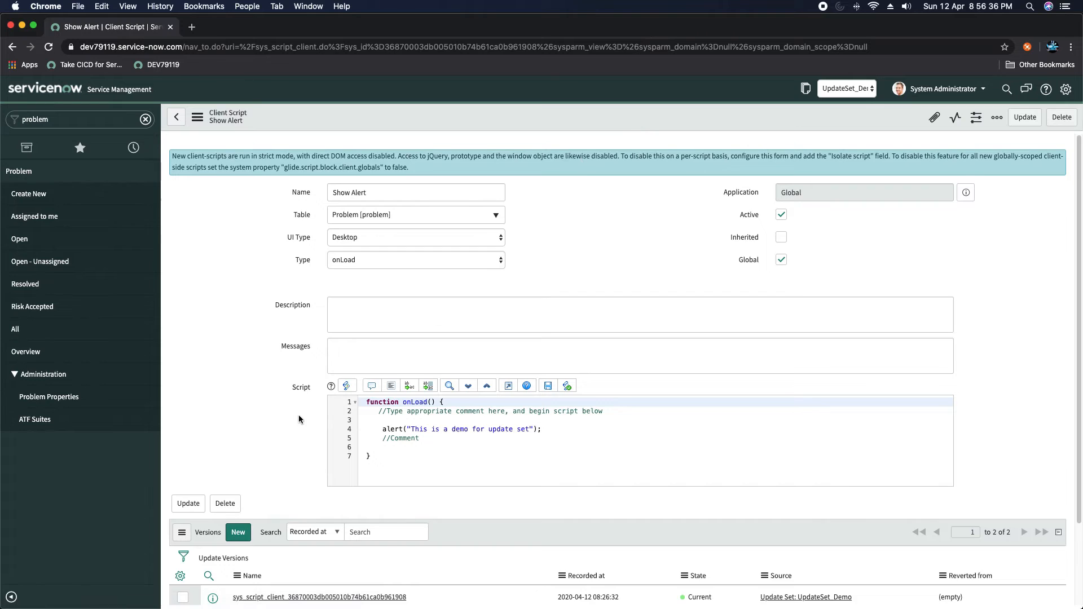
- Tick both the current and previous versions in the Versions list
scroll(298, 414, "down", 3)
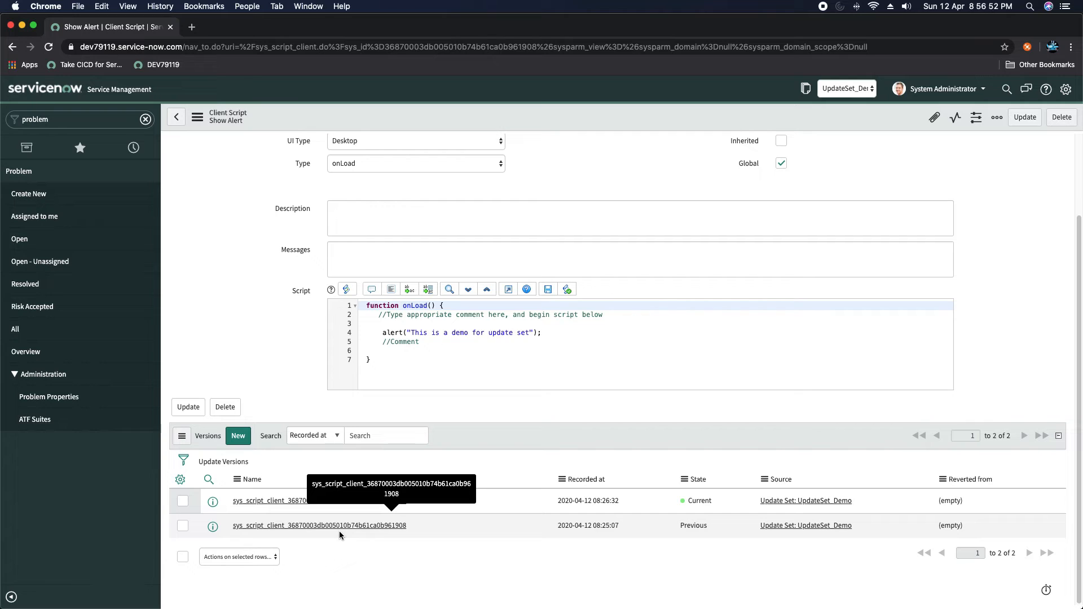
left_click(183, 501)
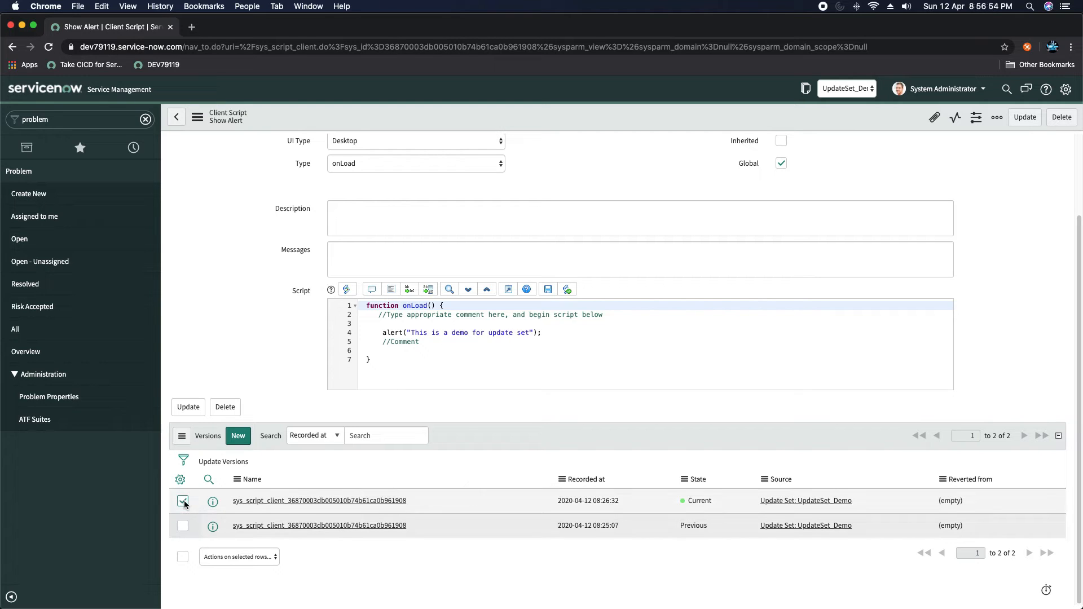
left_click(183, 526)
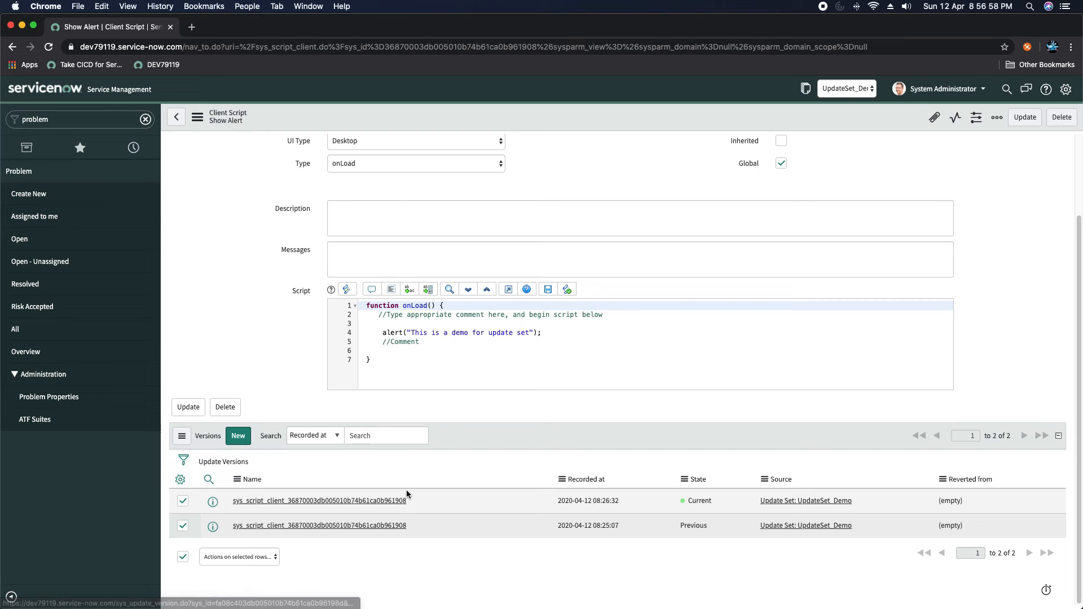
- Compare the two selected versions and check that the Script diff shows only the added //Comment line
left_click(230, 557)
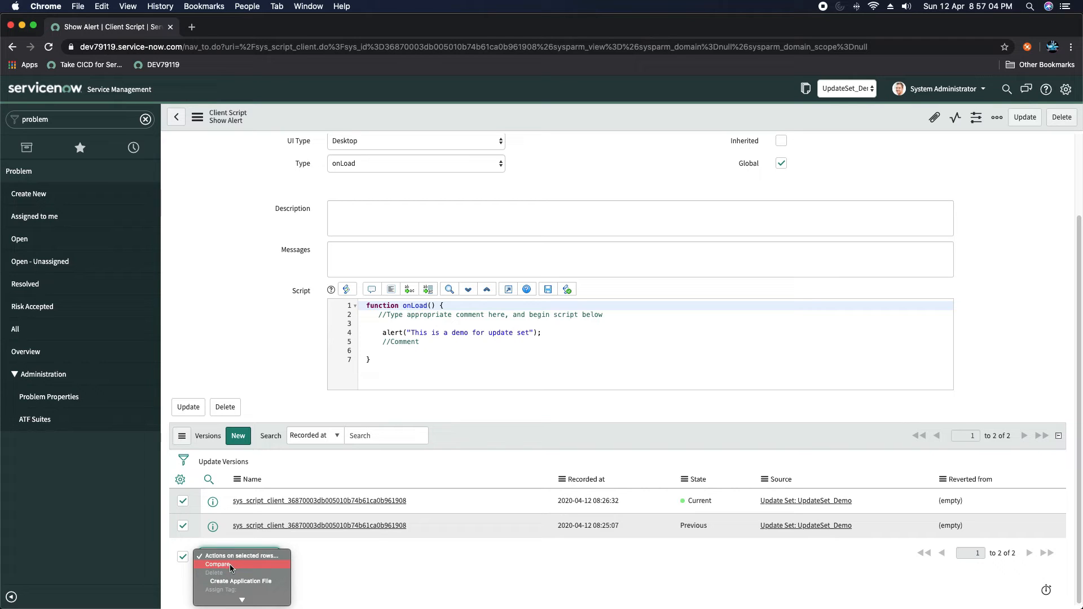
left_click(229, 564)
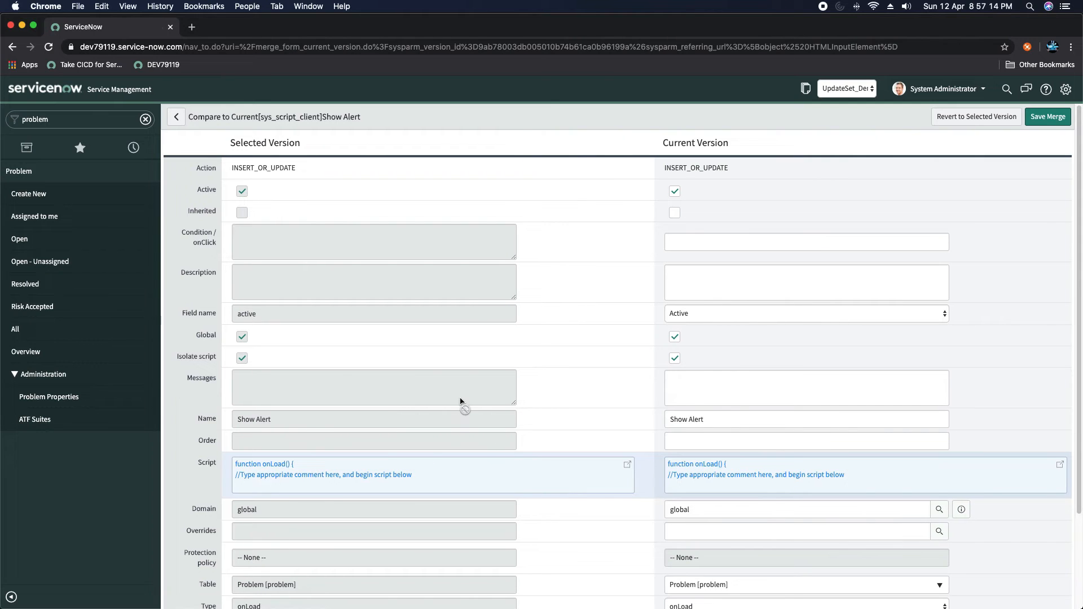
scroll(461, 402, "down", 5)
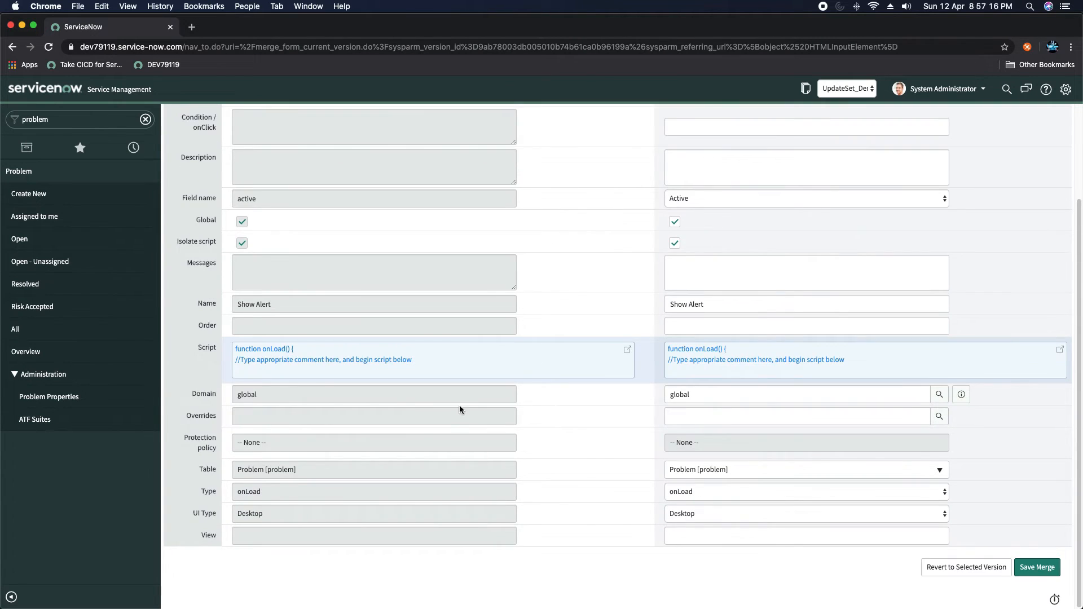
scroll(459, 408, "up", 5)
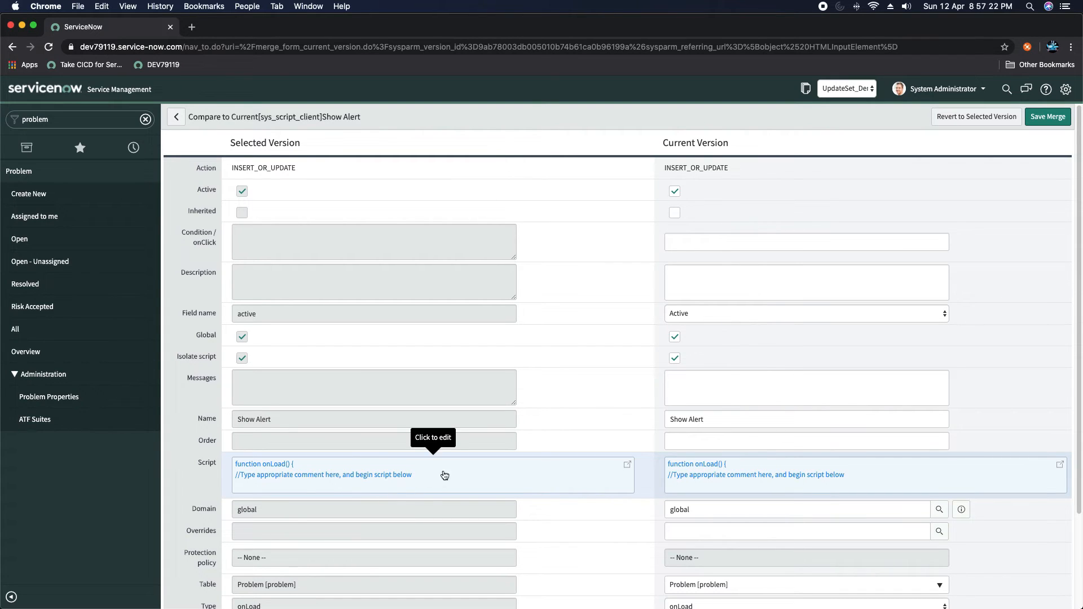
left_click(414, 474)
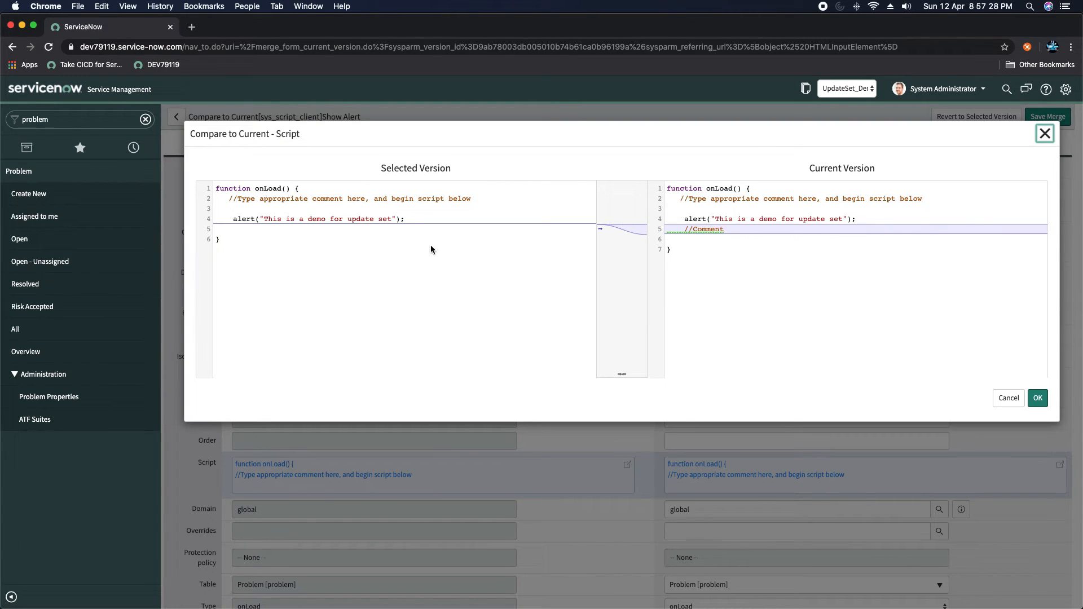
left_click(726, 231)
left_click(1038, 397)
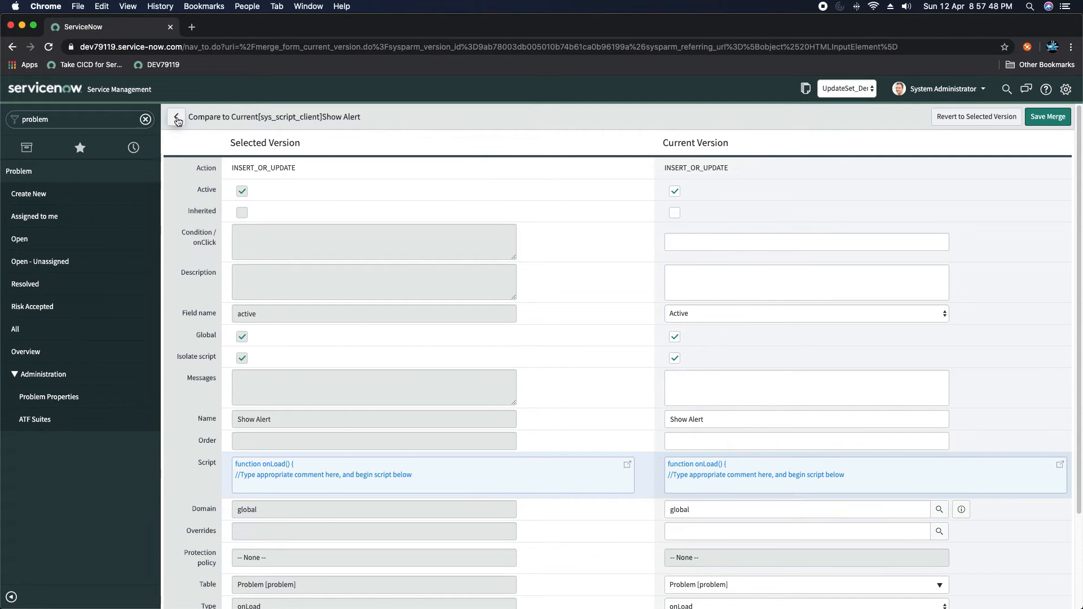
left_click(177, 119)
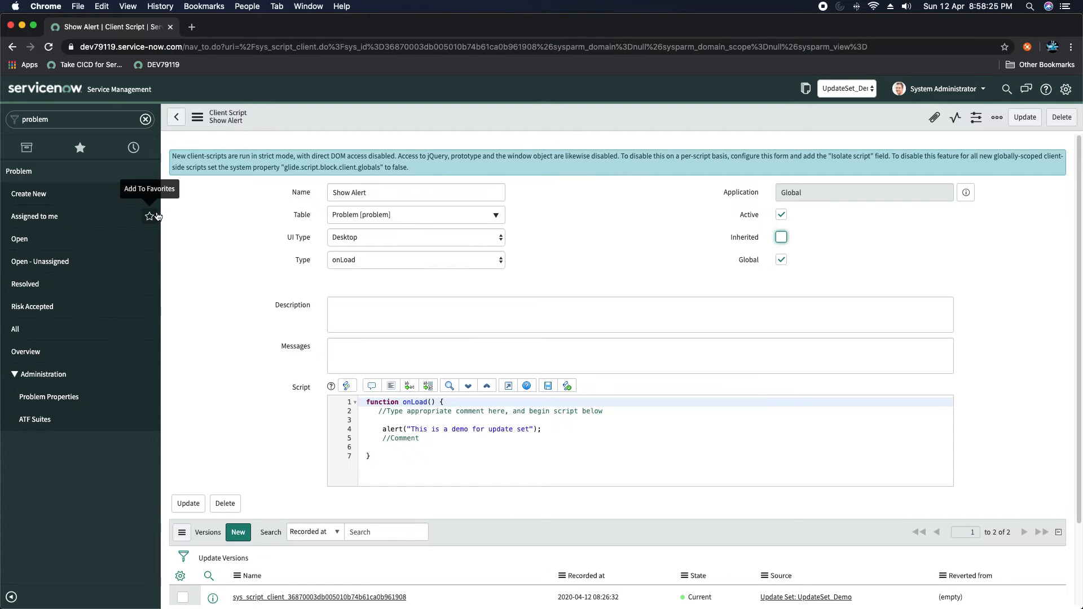
- Open the UpdateSet_Demo record from the current update set icon in the banner
left_click(85, 120)
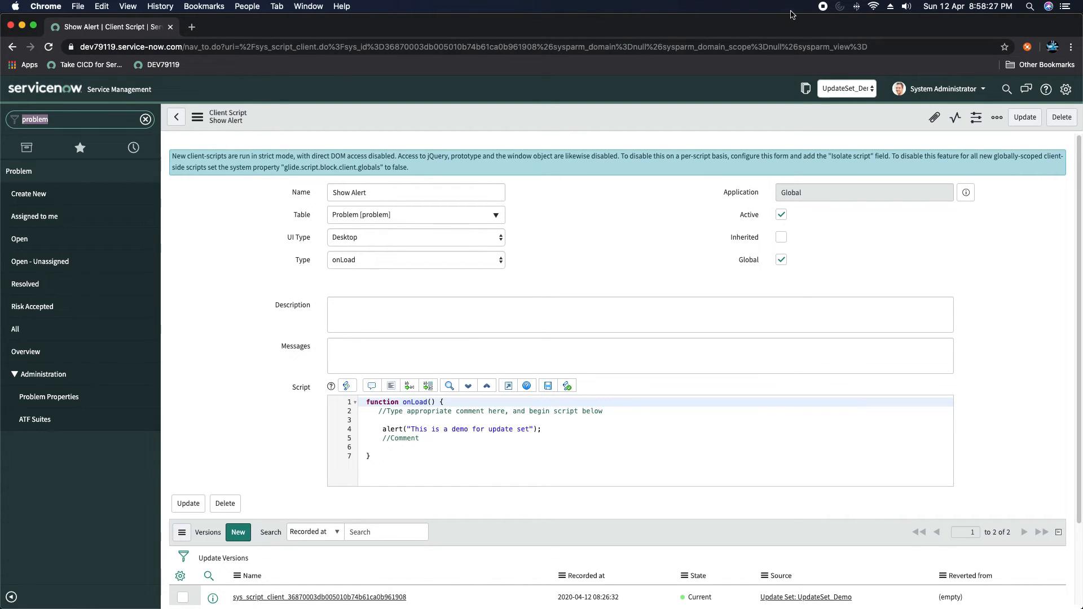
left_click(805, 88)
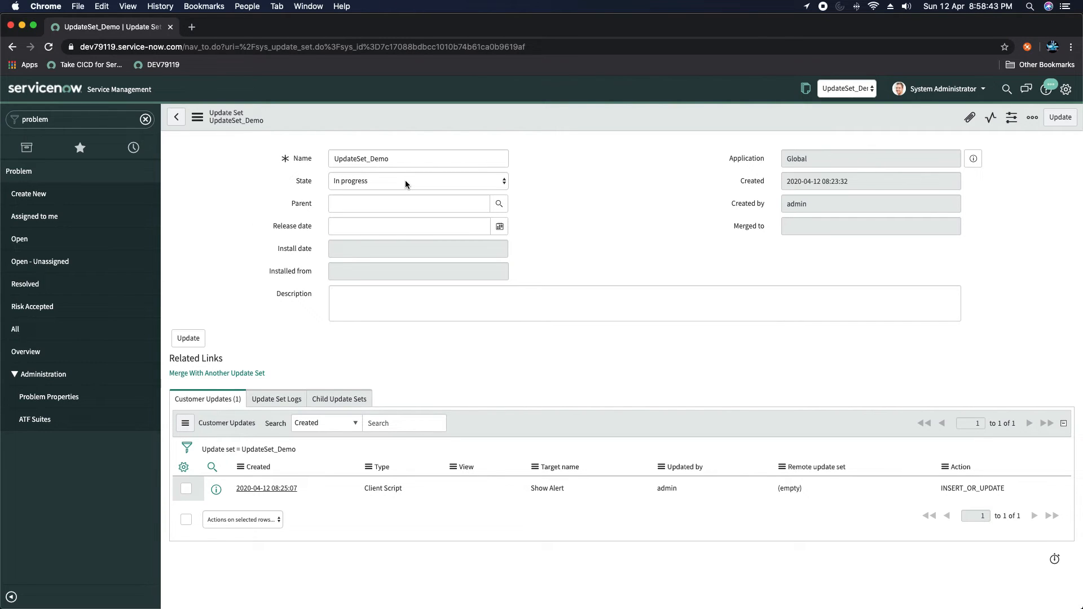
- Set UpdateSet_Demo's state to Complete, save it, and switch to the second instance
left_click(405, 180)
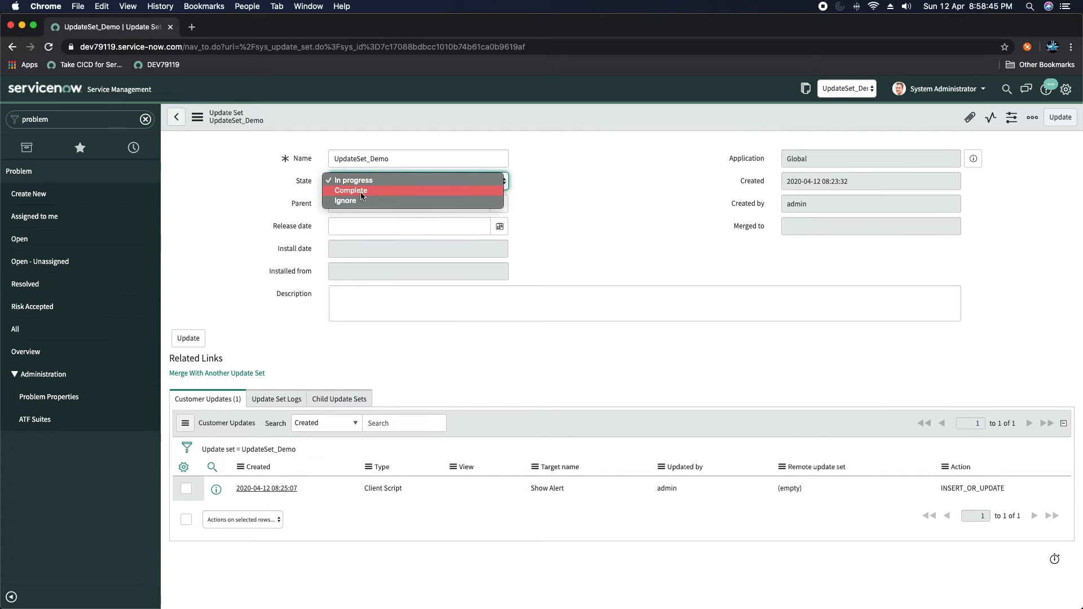
left_click(362, 192)
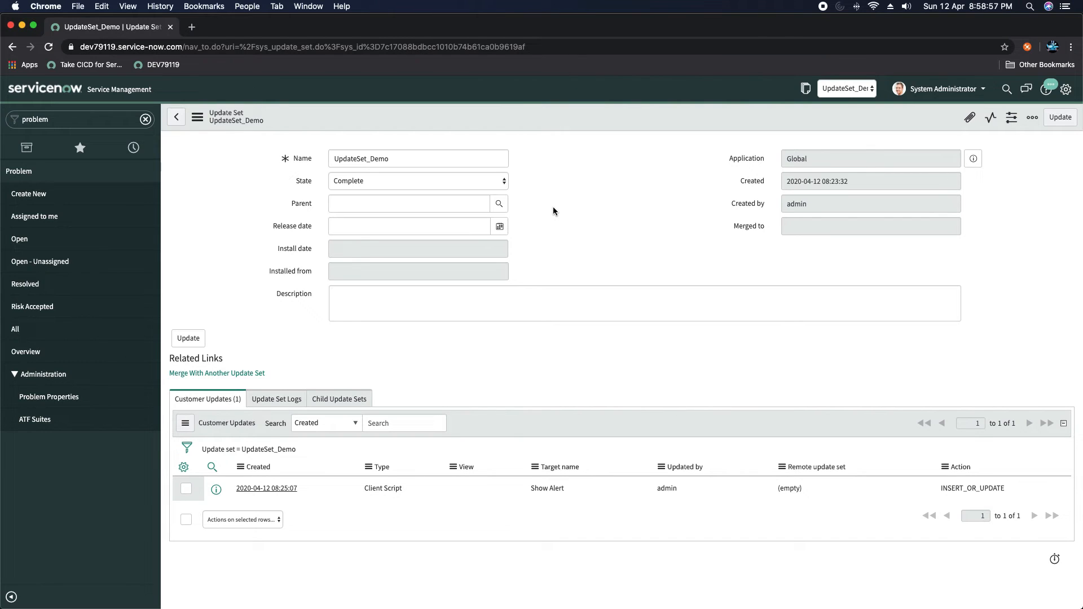
left_click(394, 181)
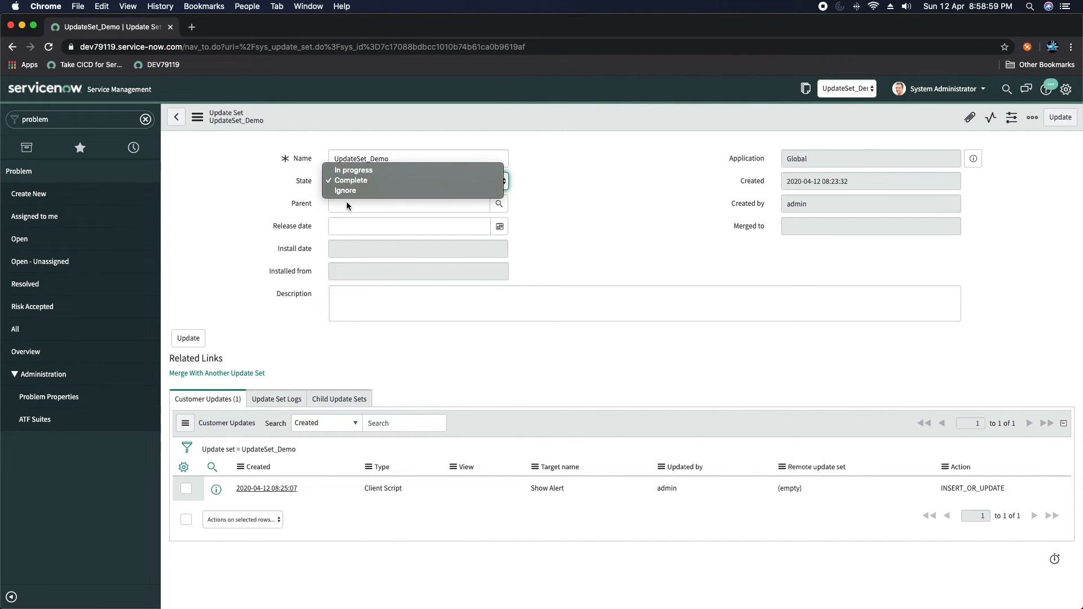
left_click(614, 206)
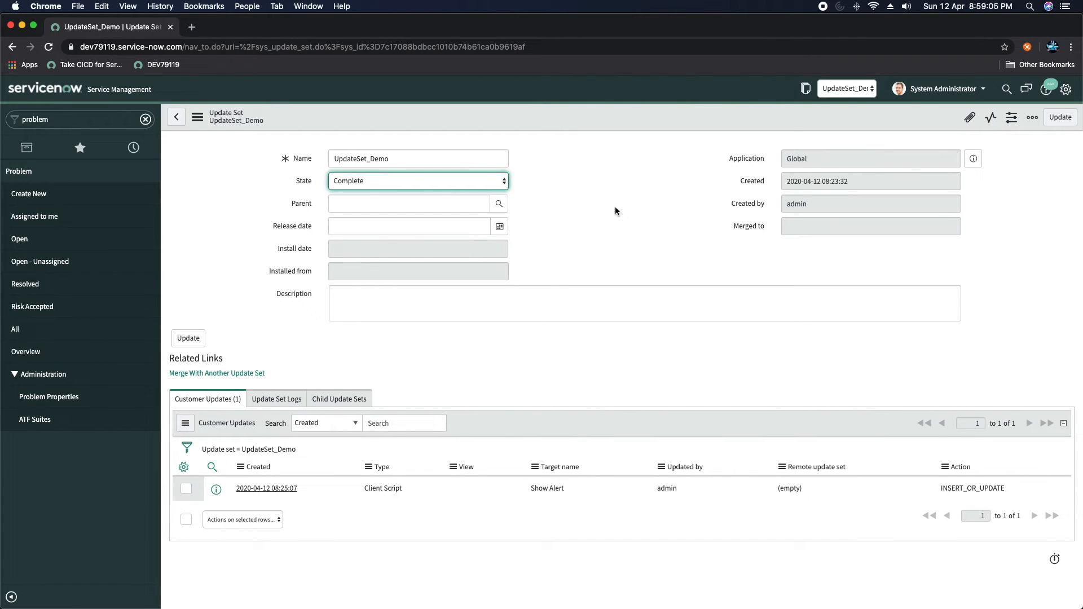
left_click(561, 196)
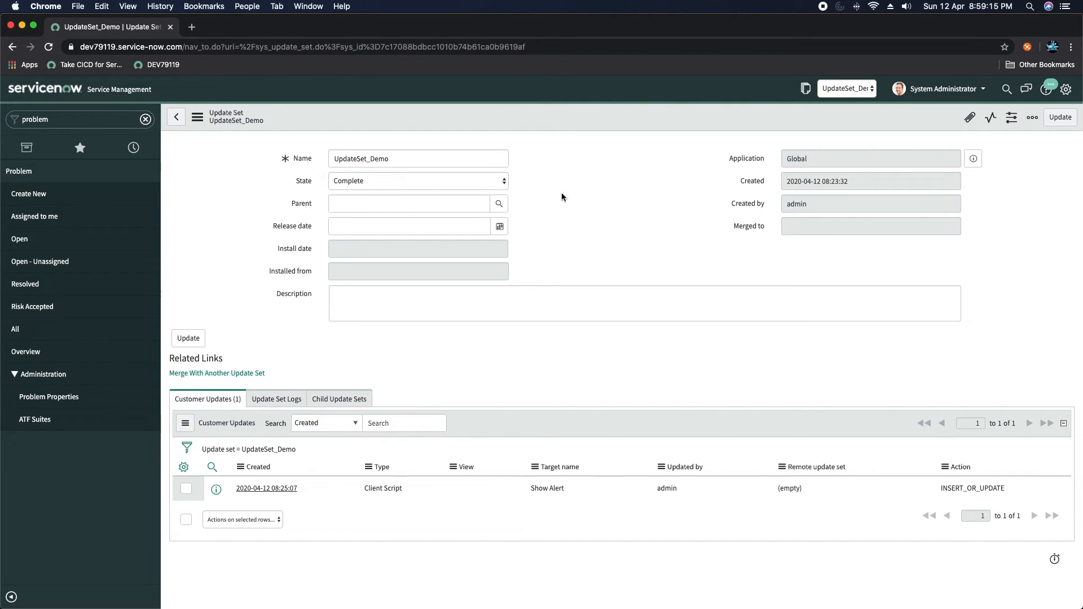
right_click(556, 122)
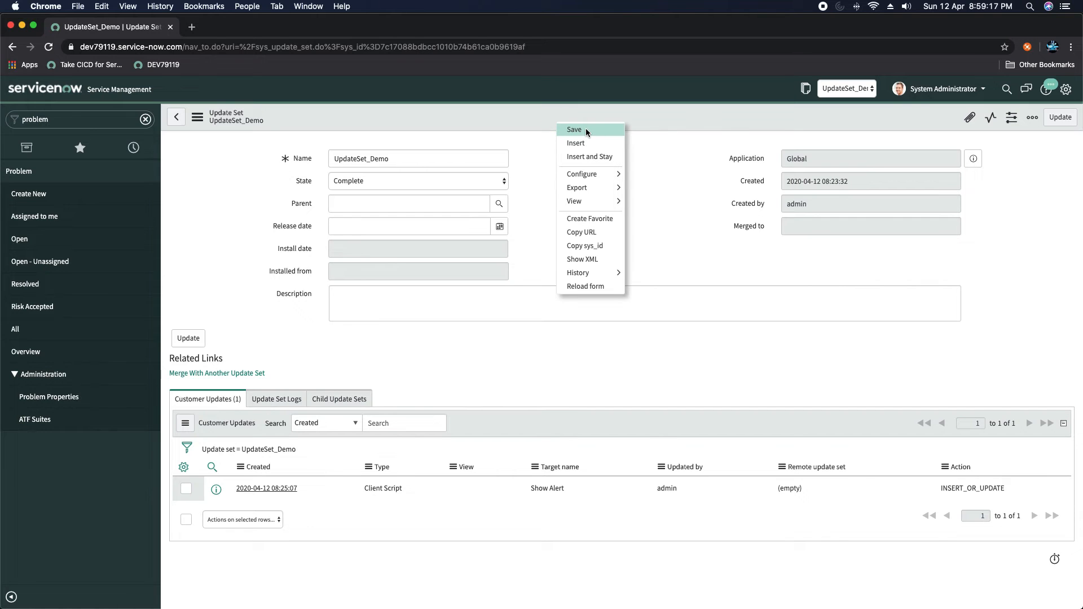
left_click(586, 131)
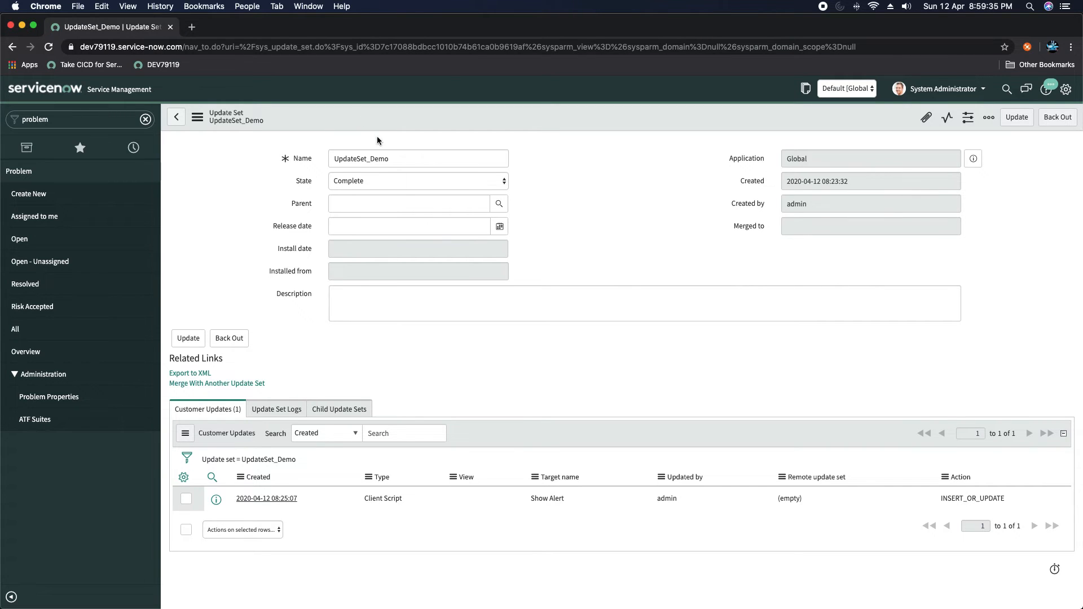
key("super+Tab")
key("super+Tab")
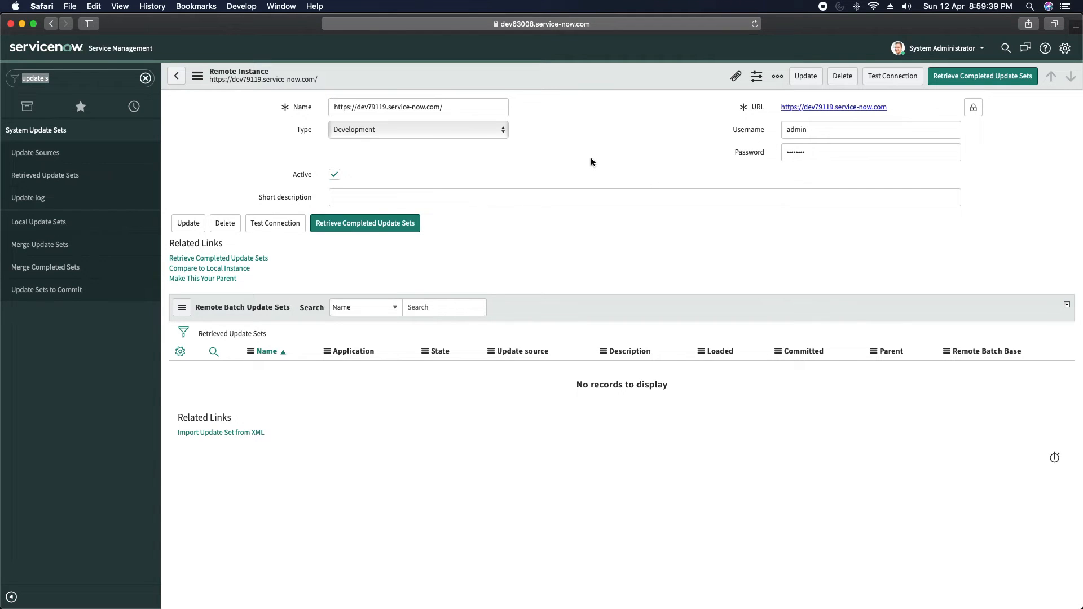
- Retrieve the completed update sets from dev79119 and close the finished progress dialog
left_click(360, 224)
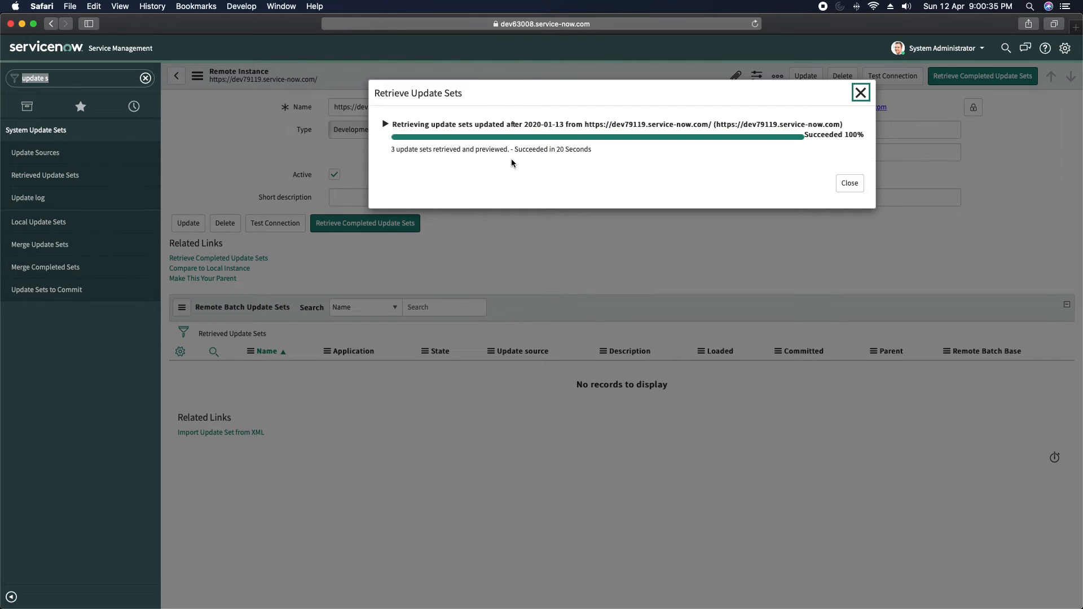
left_click(849, 184)
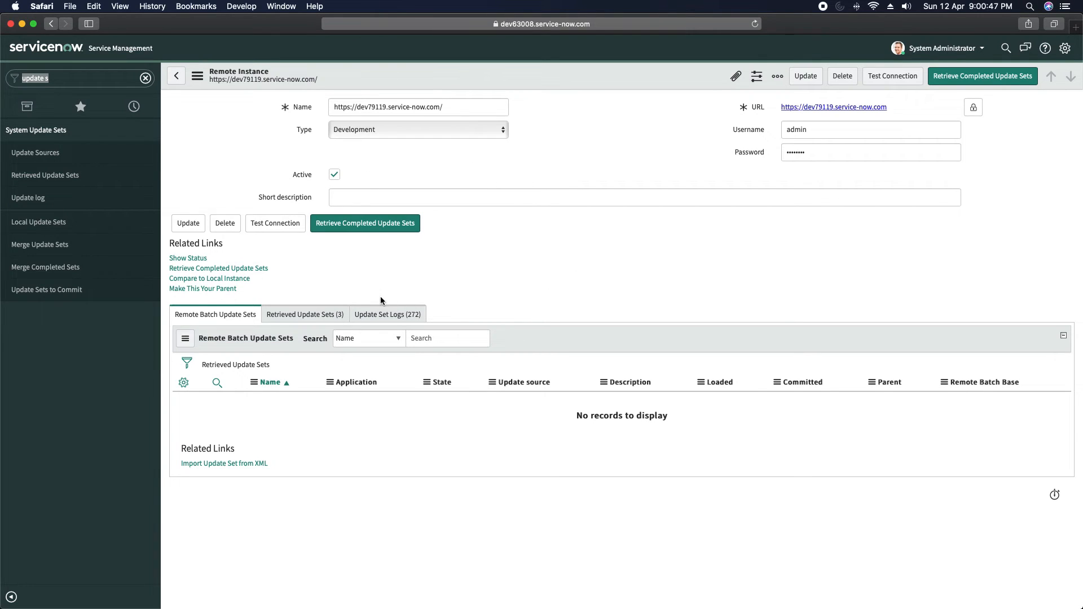
- Open UpdateSet_Demo from the Retrieved Update Sets (3) list
left_click(300, 315)
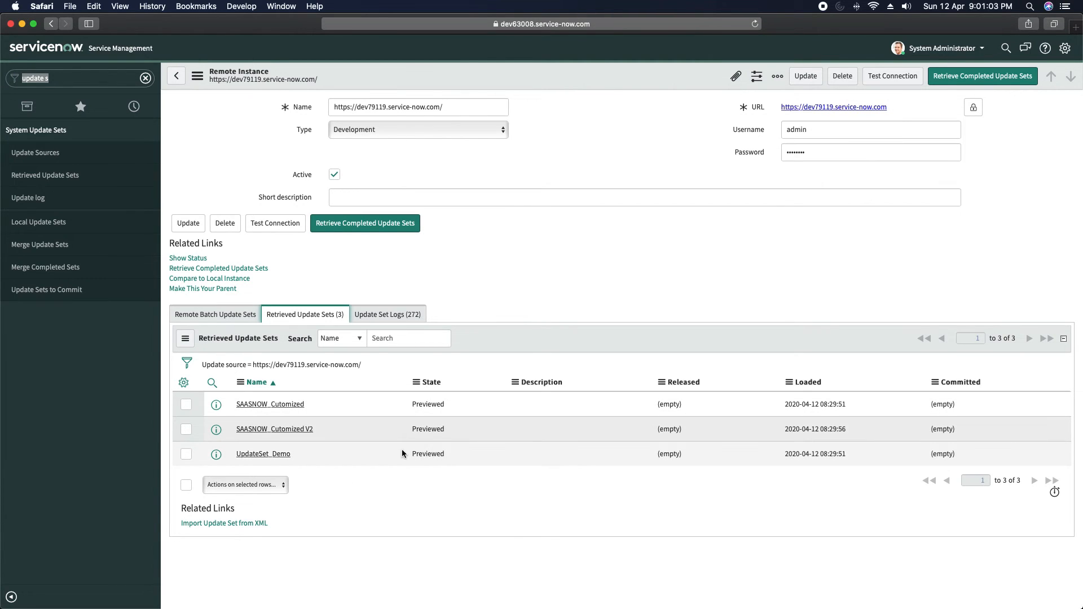
left_click(268, 458)
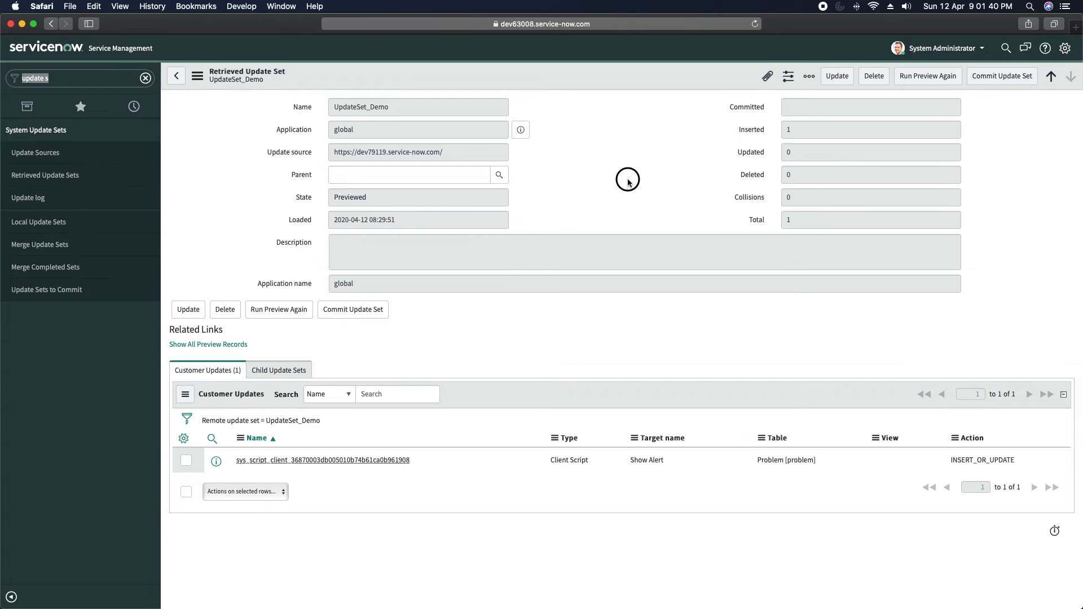
- Rerun the preview on UpdateSet_Demo and close the dialog, confirming 0 collisions
double_click(858, 174)
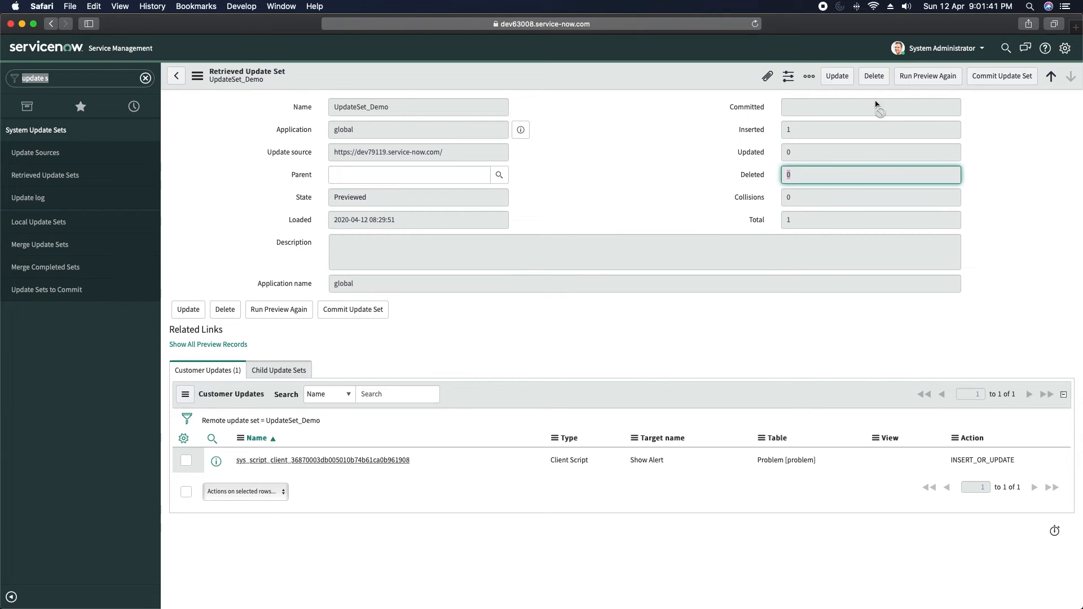
left_click(923, 83)
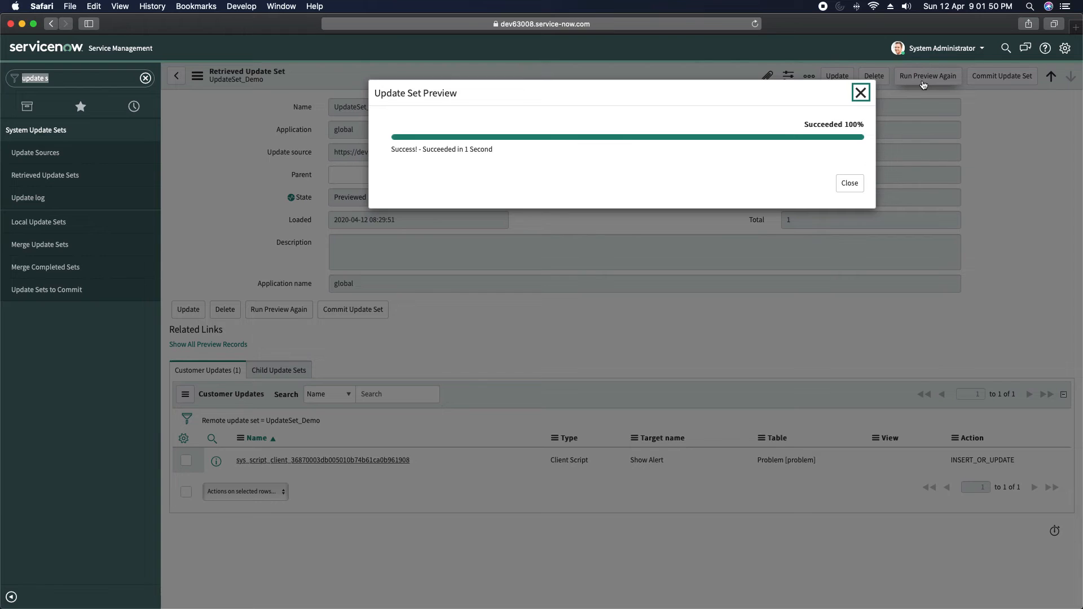
left_click(849, 185)
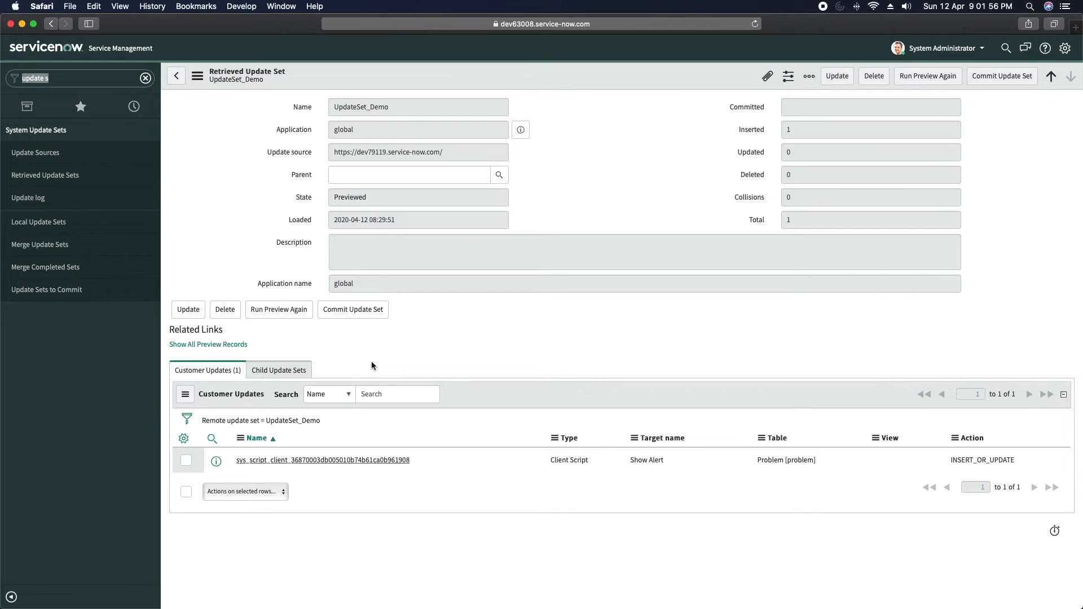
mouse_move(744, 135)
- Filter the navigator for problem and open PRB0007601 from the open problems list in a new tab
left_click(99, 79)
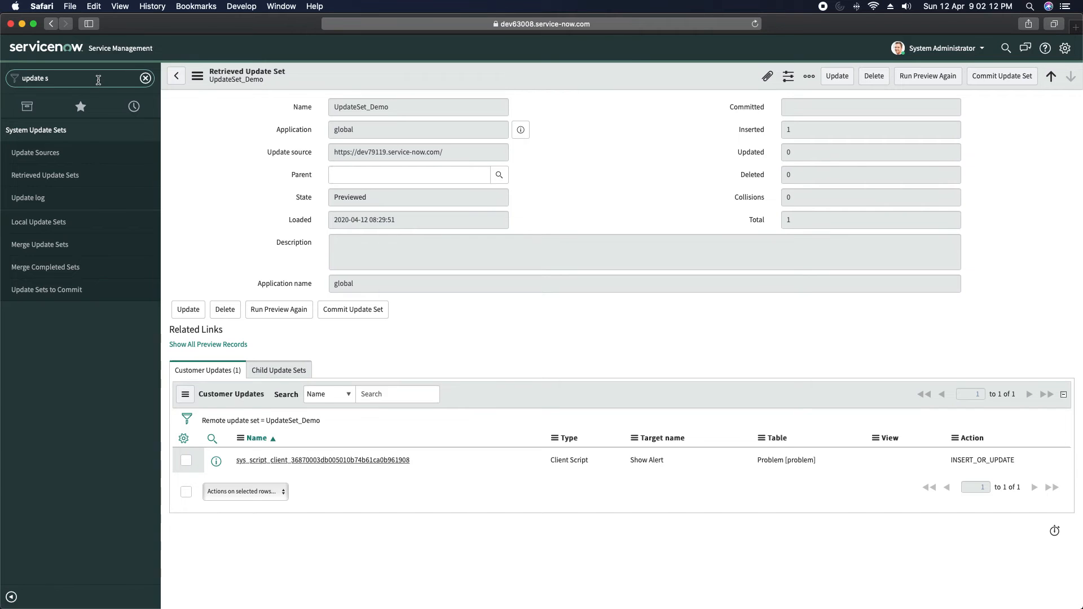
left_click_drag(98, 80, 5, 70)
type("problem")
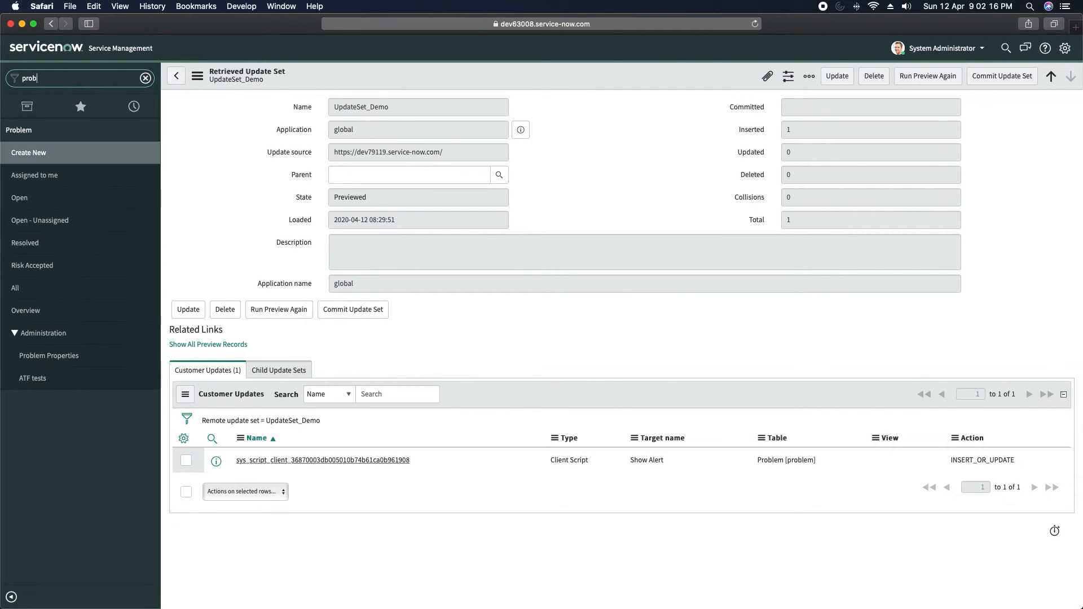
left_click(21, 199, "super")
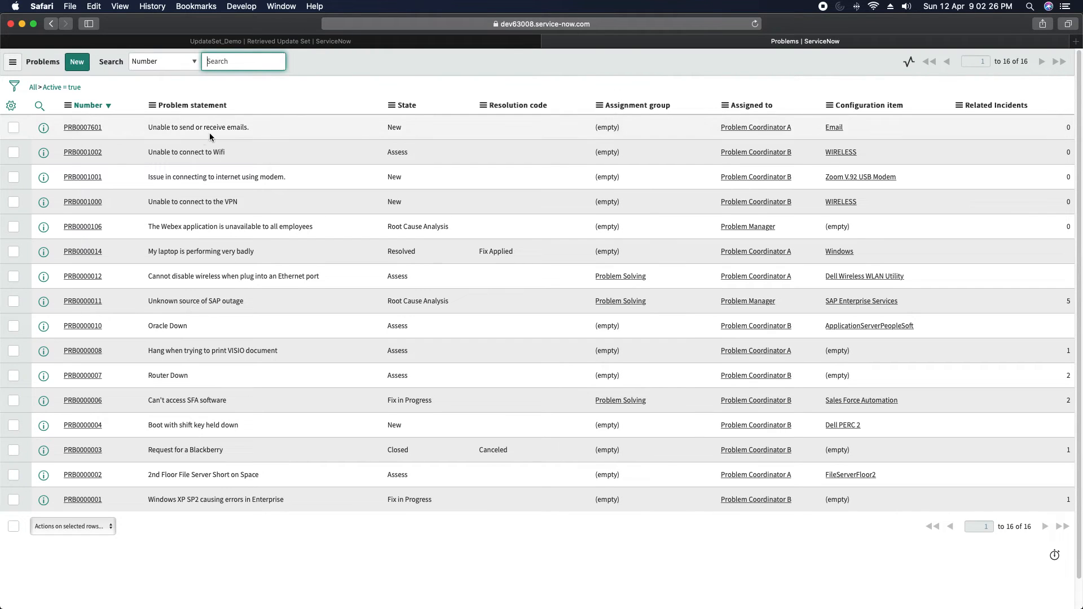
left_click(83, 128)
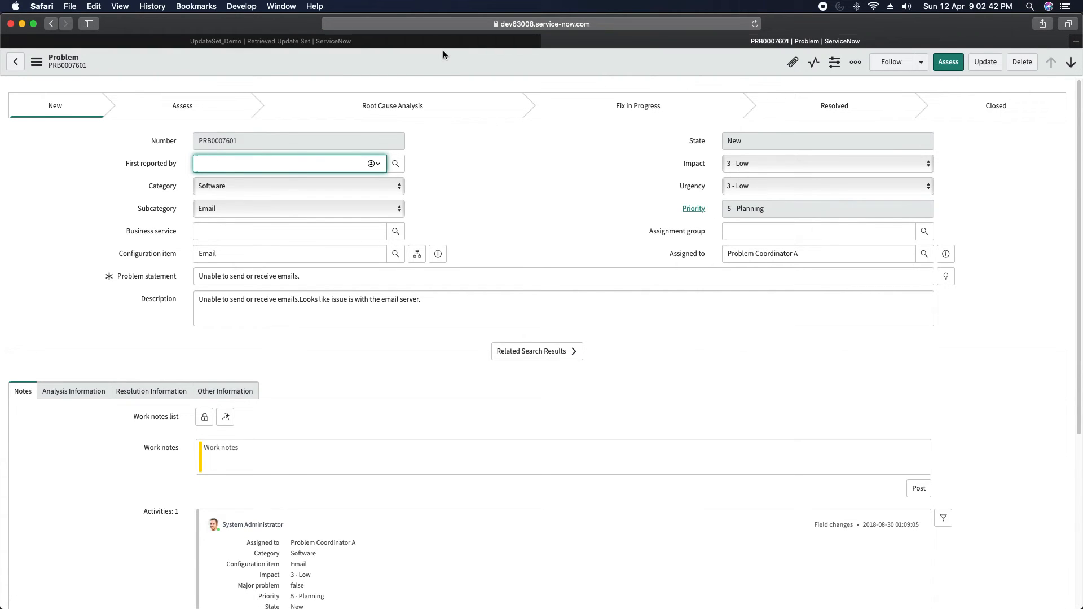
- Commit the retrieved UpdateSet_Demo record and close the finished commit dialog
left_click(421, 42)
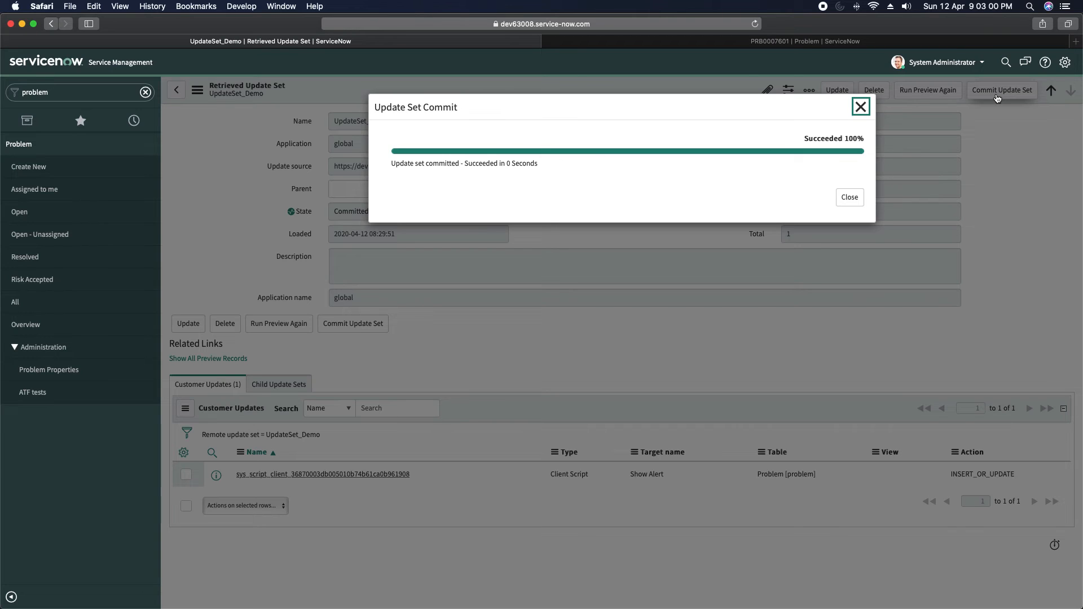
left_click(850, 201)
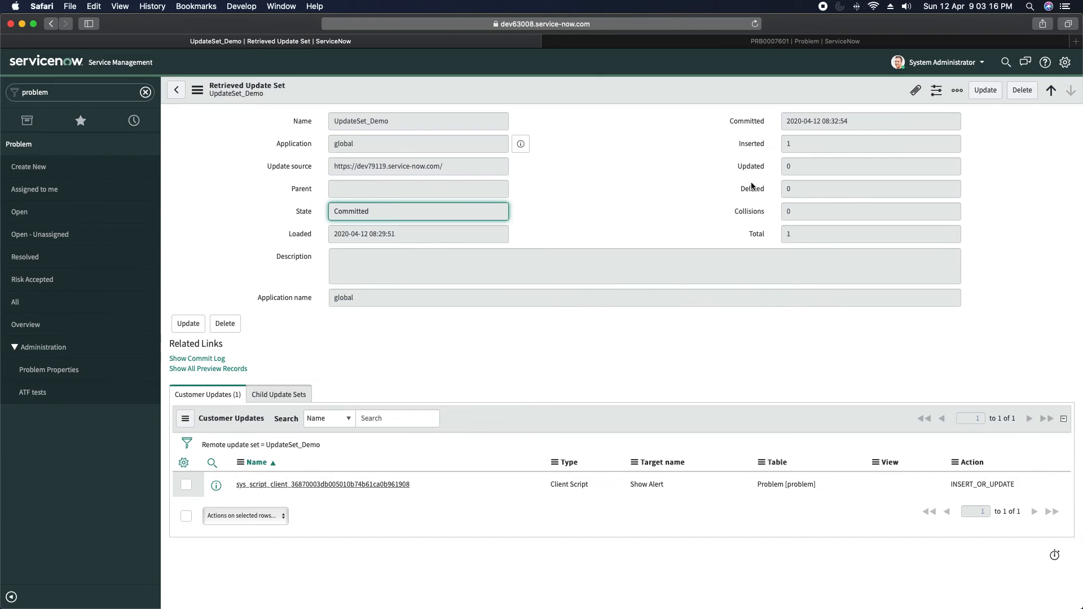
- Reload PRB0007601, dismiss the 'This is a demo for update set' alert, and return to Chrome
left_click(808, 41)
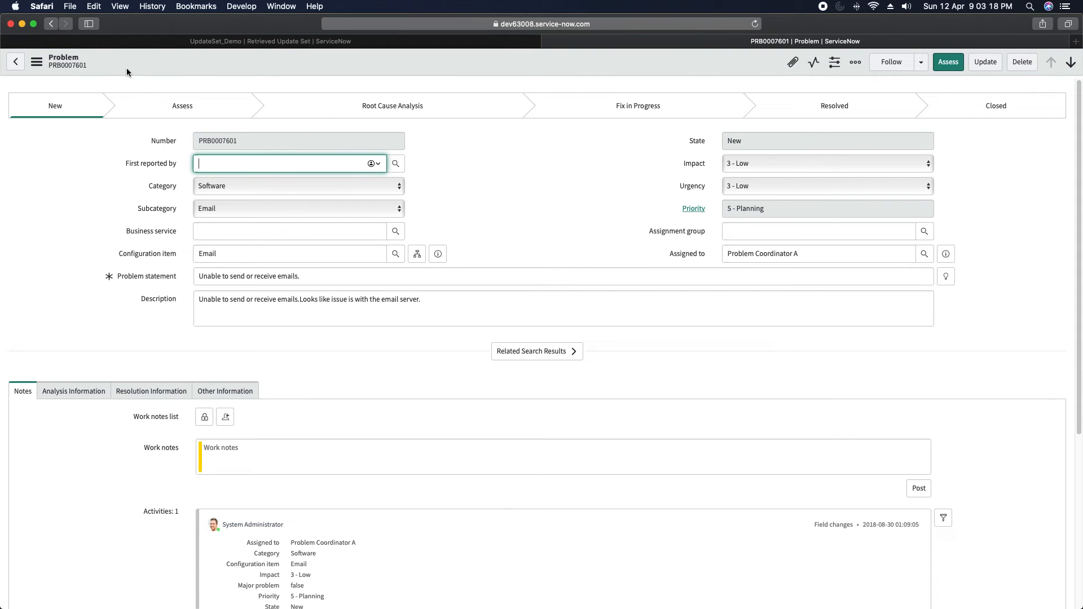
left_click(756, 23)
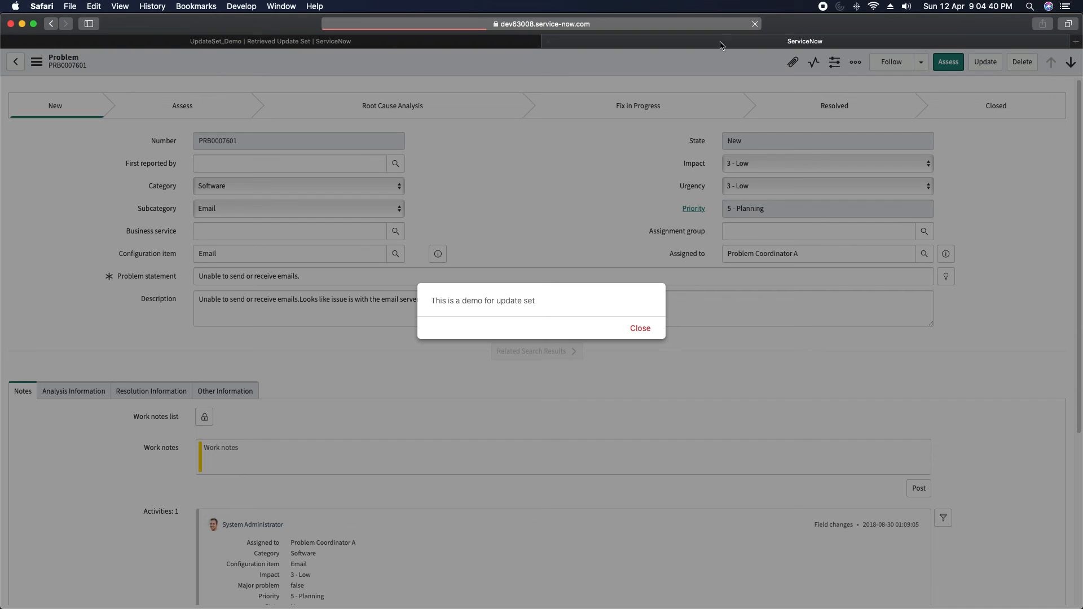
left_click(641, 329)
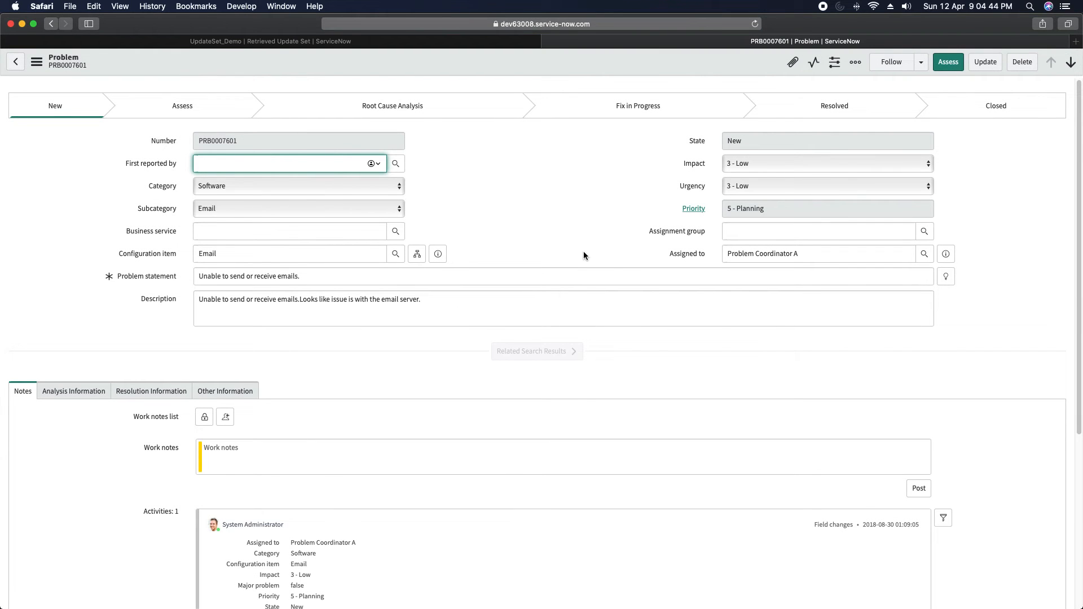
key("super+Tab")
left_click(471, 299)
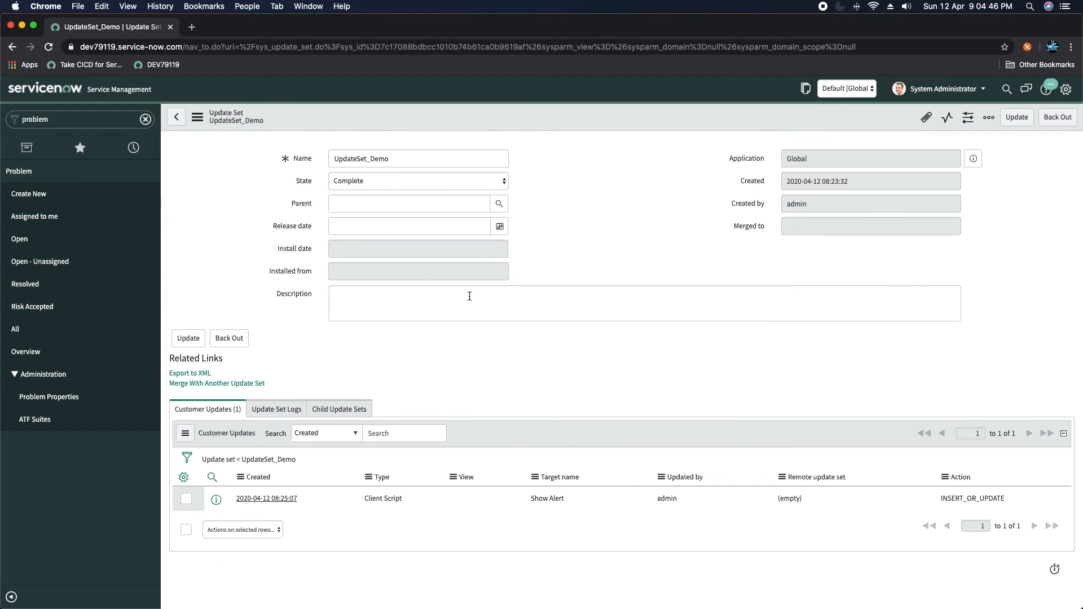
- Open the Problem table's Client Scripts list via the open problems Number column menu
left_click(85, 238)
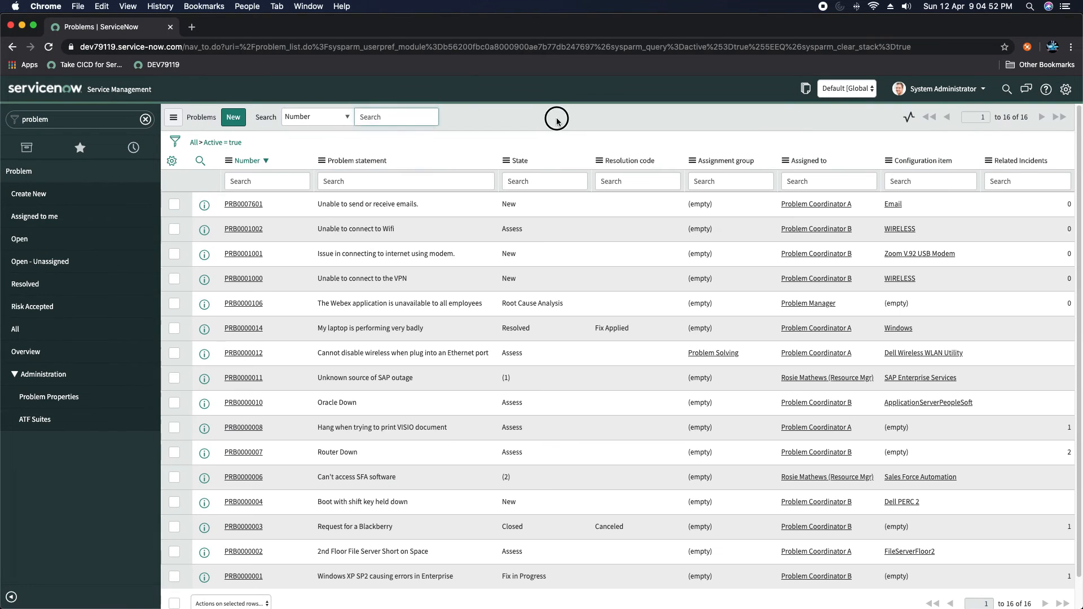
left_click(229, 163)
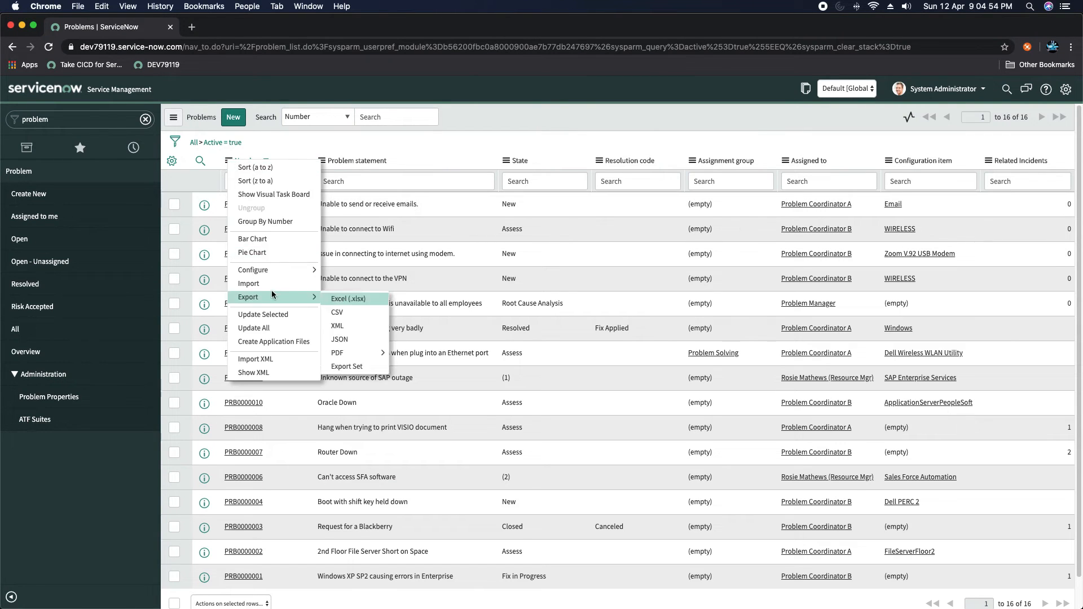
mouse_move(299, 271)
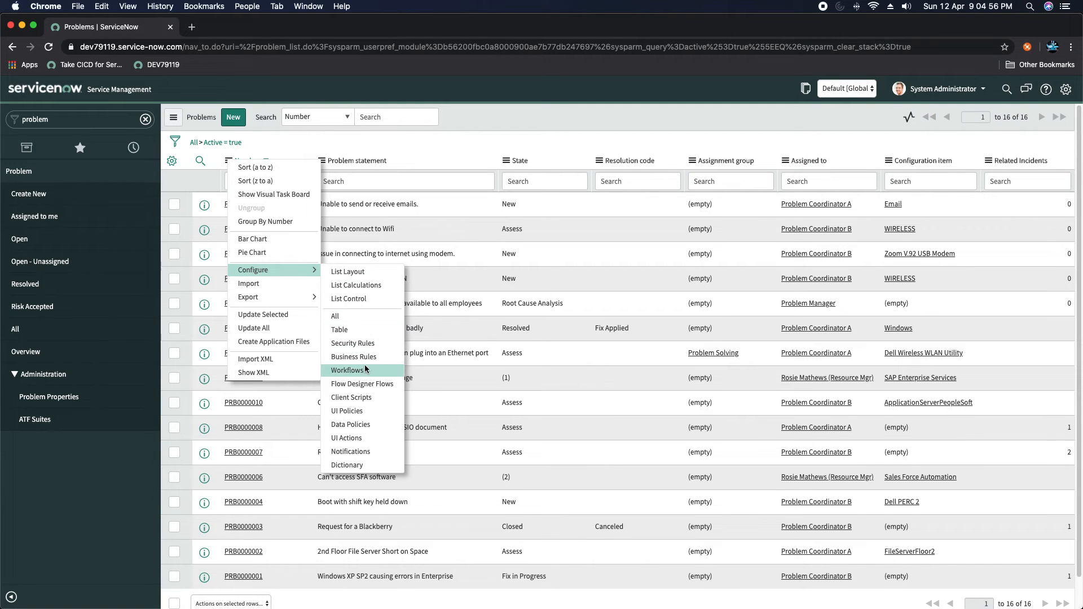
left_click(352, 397)
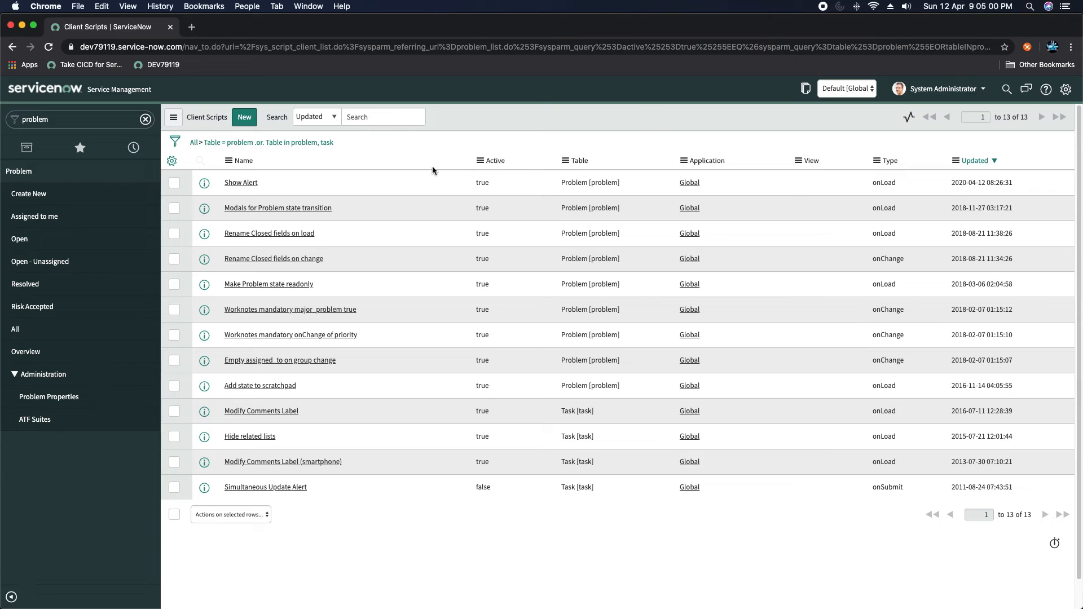
- Filter the navigator for 'update'
left_click(83, 120)
key("BackSpace")
key("BackSpace")
key("BackSpace")
key("BackSpace")
key("BackSpace")
key("BackSpace")
key("BackSpace")
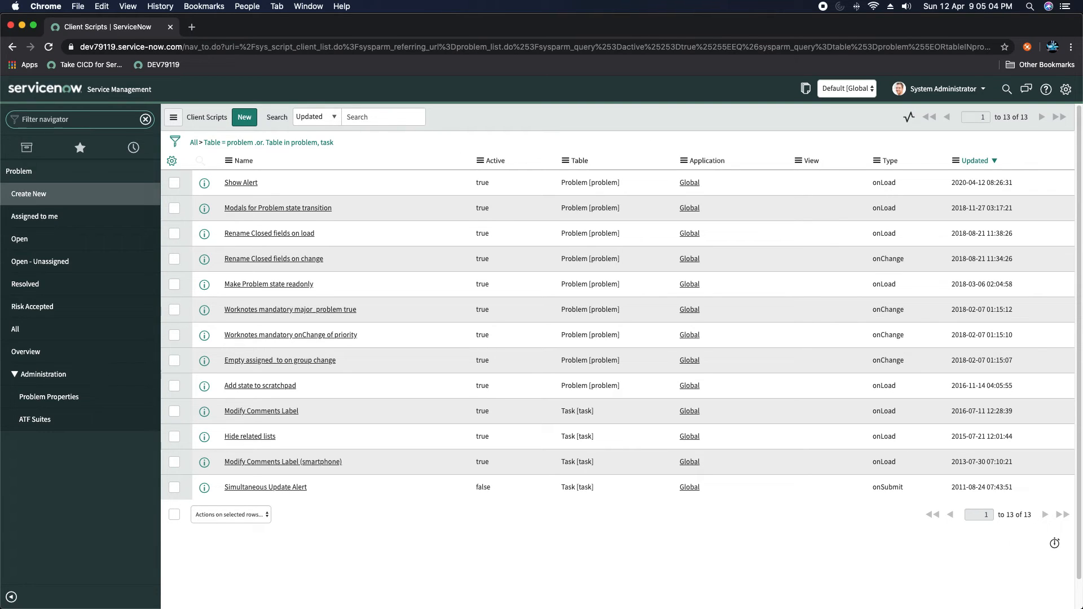
type("update")
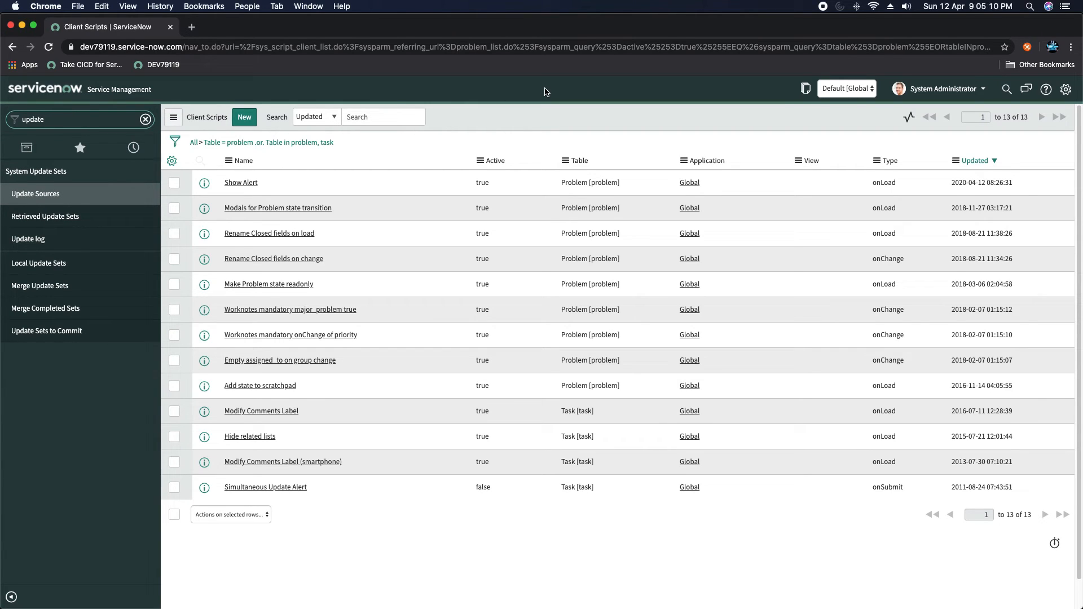
- Create local update set 'UpdateSet_Demo 2' and submit it as the current update set
left_click(30, 268)
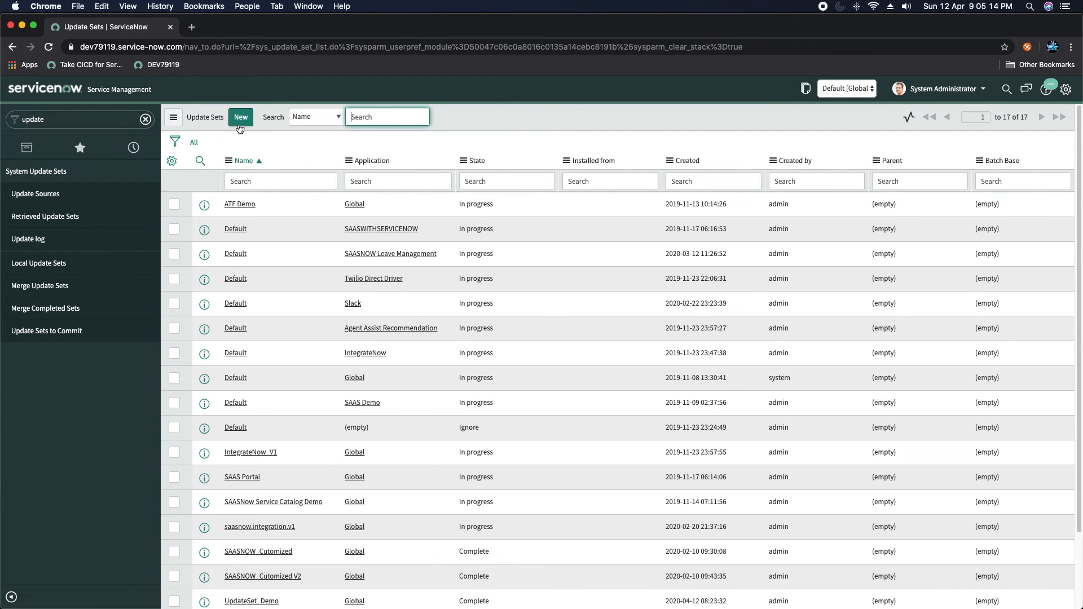
left_click(241, 118)
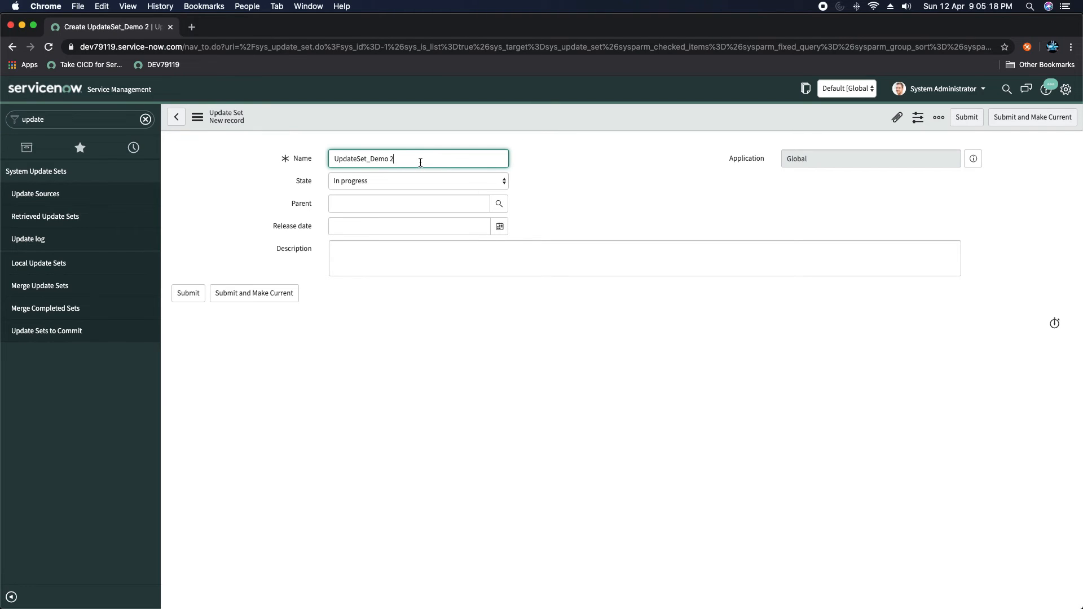
left_click(1028, 122)
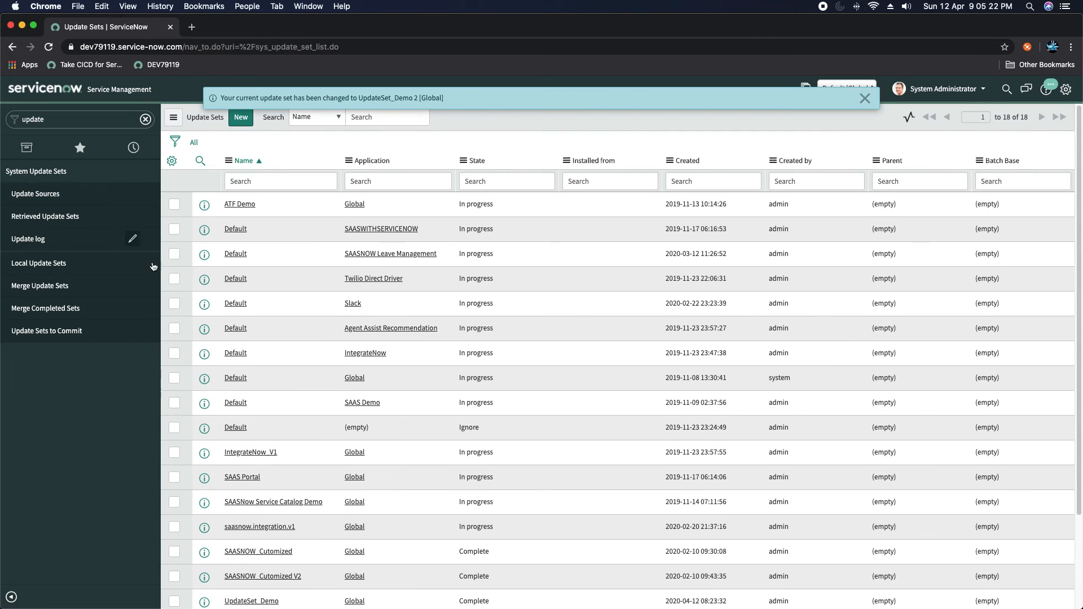
left_click(78, 117)
- Filter the navigator for 'problem' and open the Problem table's Show Alert client script
double_click(78, 116)
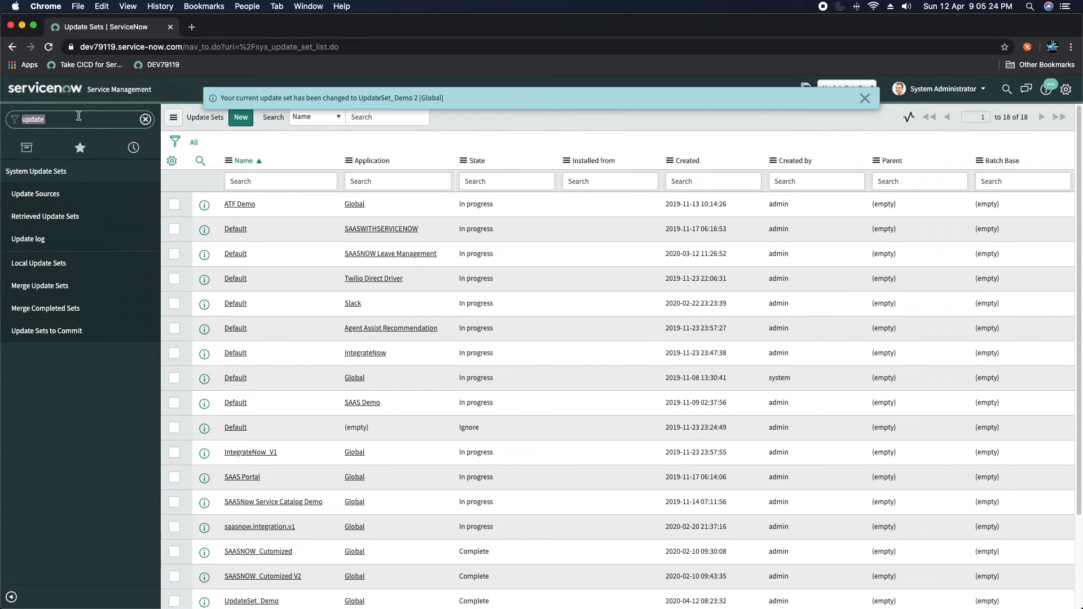
type("proble")
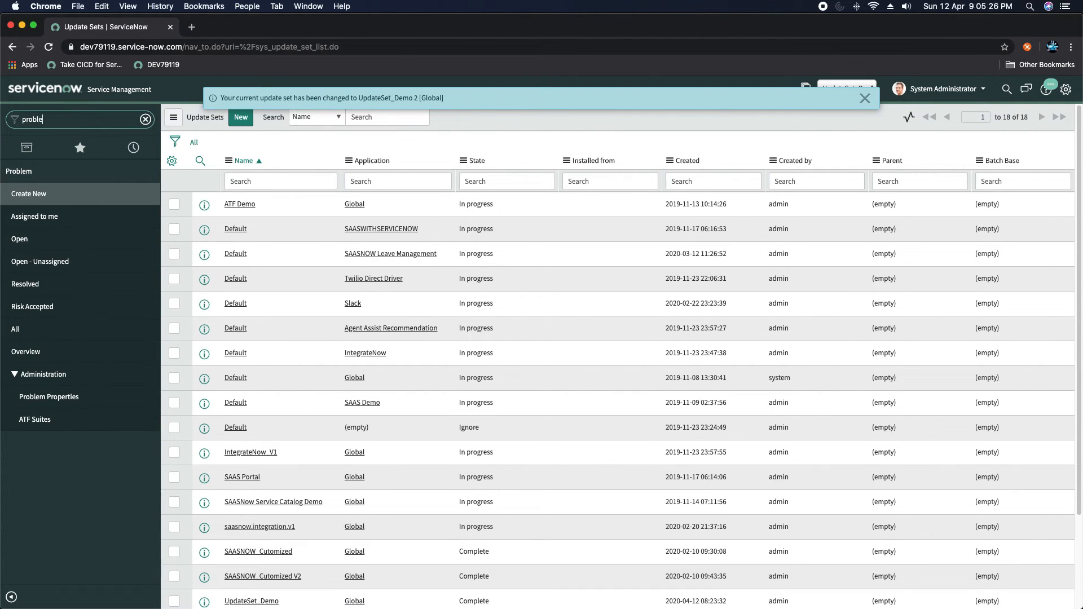
type("m")
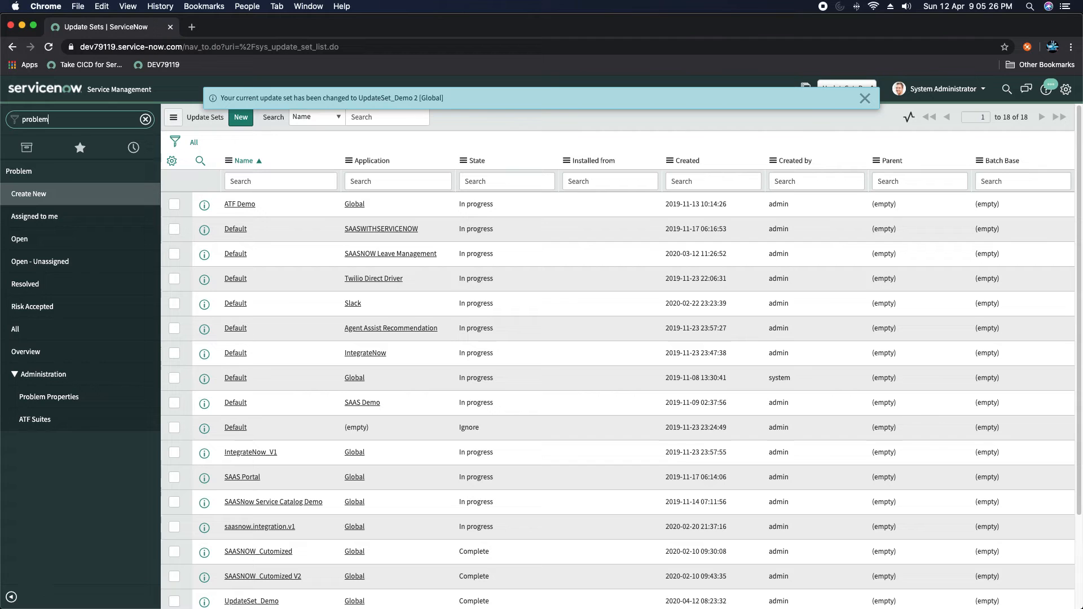
left_click(23, 240)
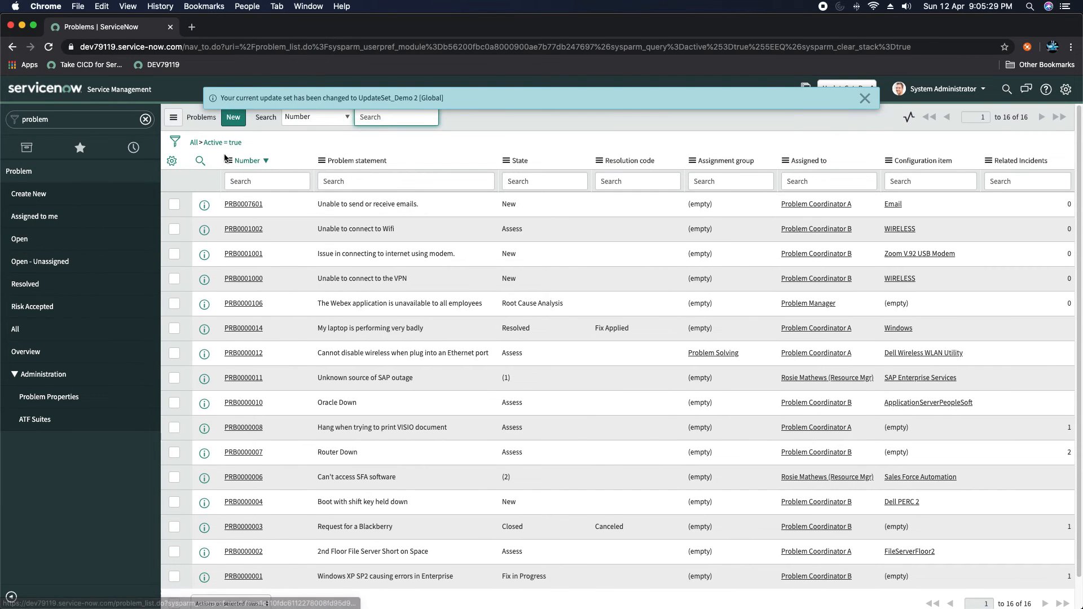
left_click(229, 160)
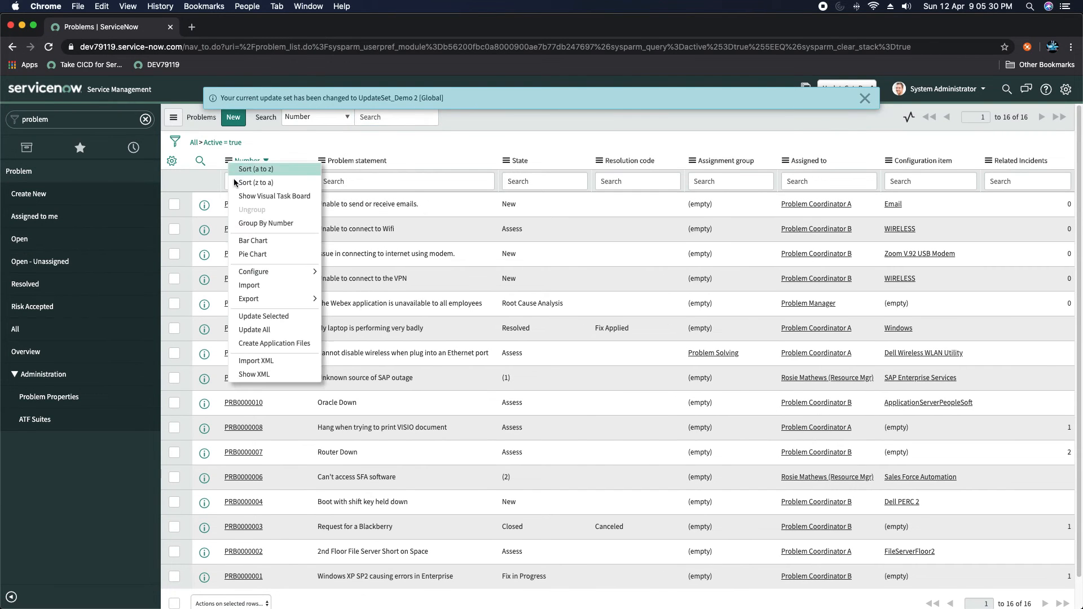
mouse_move(253, 271)
left_click(359, 400)
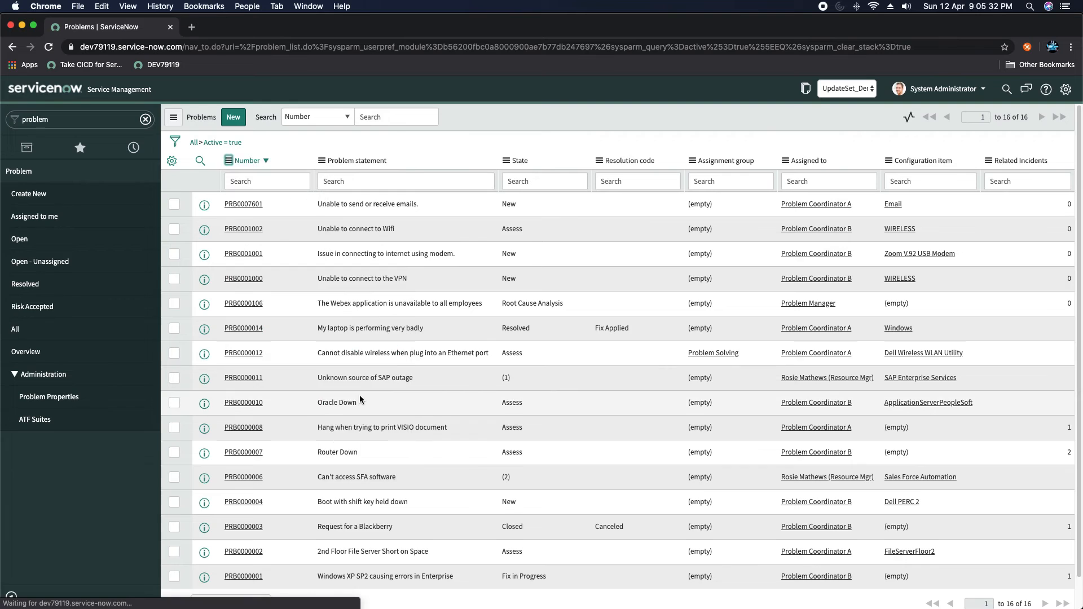
left_click(243, 184)
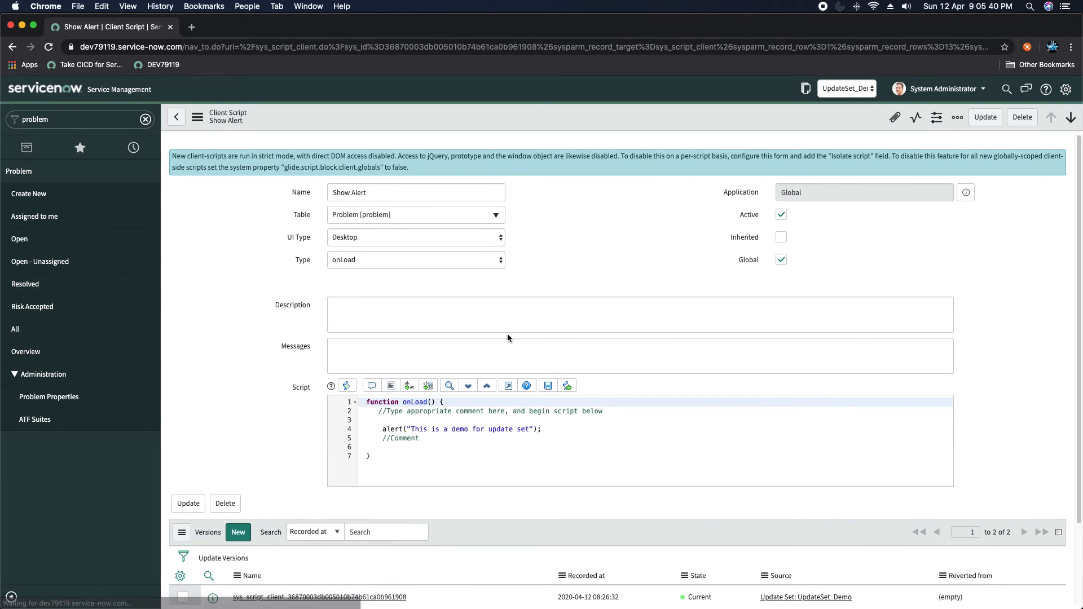
- Change the script's alert text to 'This is a change demo message'
left_click(544, 428)
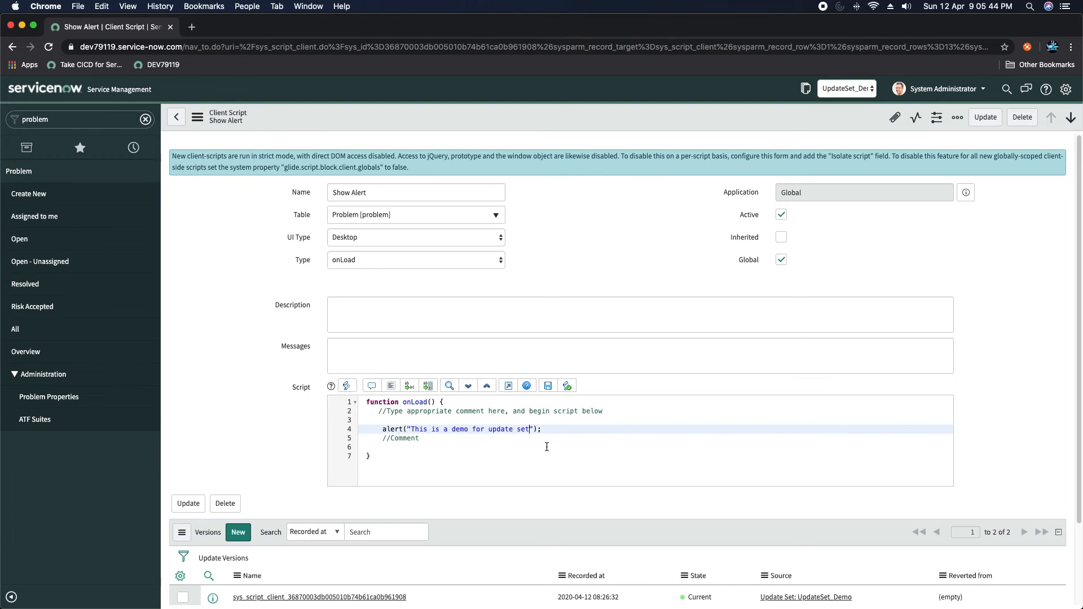
key("BackSpace")
key("BackSpace")
key("BackSpace")
key("BackSpace")
key("BackSpace")
key("BackSpace")
key("BackSpace")
key("BackSpace")
key("BackSpace")
key("BackSpace")
key("BackSpace")
key("BackSpace")
key("BackSpace")
key("BackSpace")
key("BackSpace")
key("BackSpace")
key("BackSpace")
key("BackSpace")
key("BackSpace")
type("change demo message")
- Save the Show Alert client script and open the current update set UpdateSet_Demo 2
right_click(570, 116)
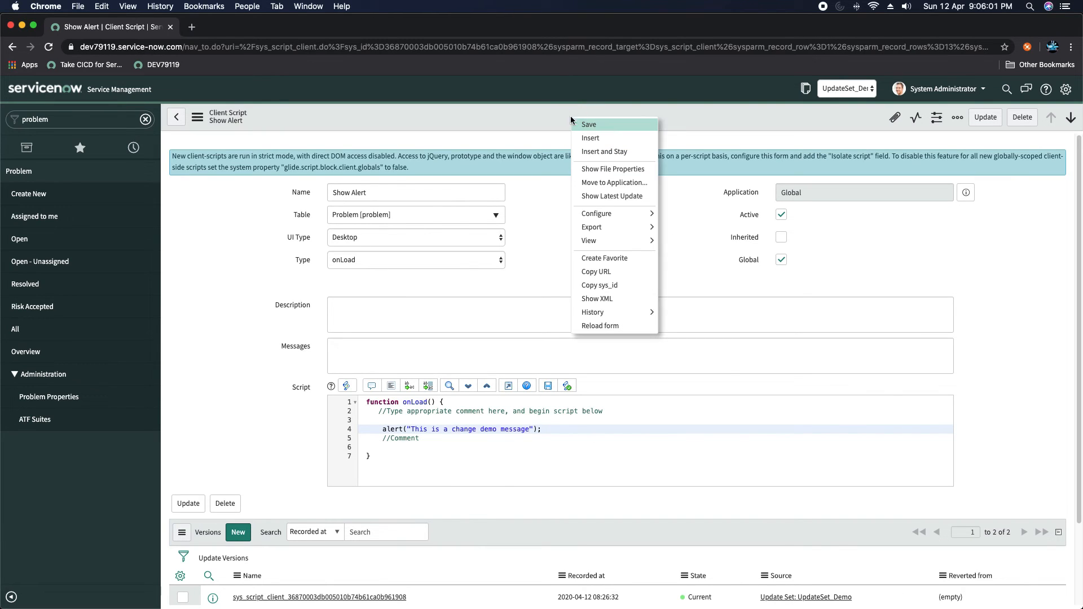
left_click(605, 125)
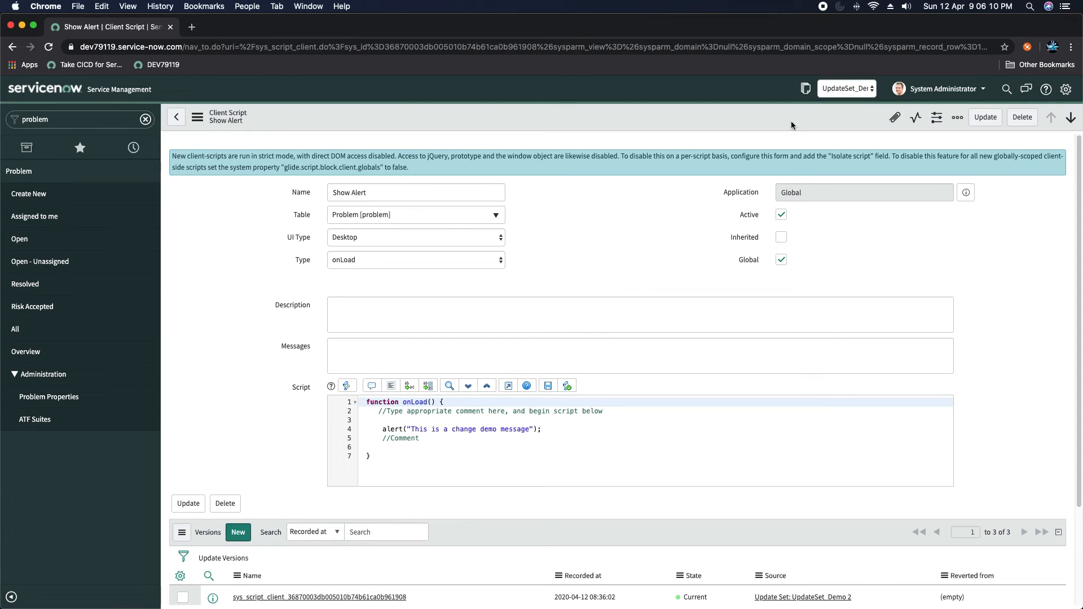
left_click(807, 90)
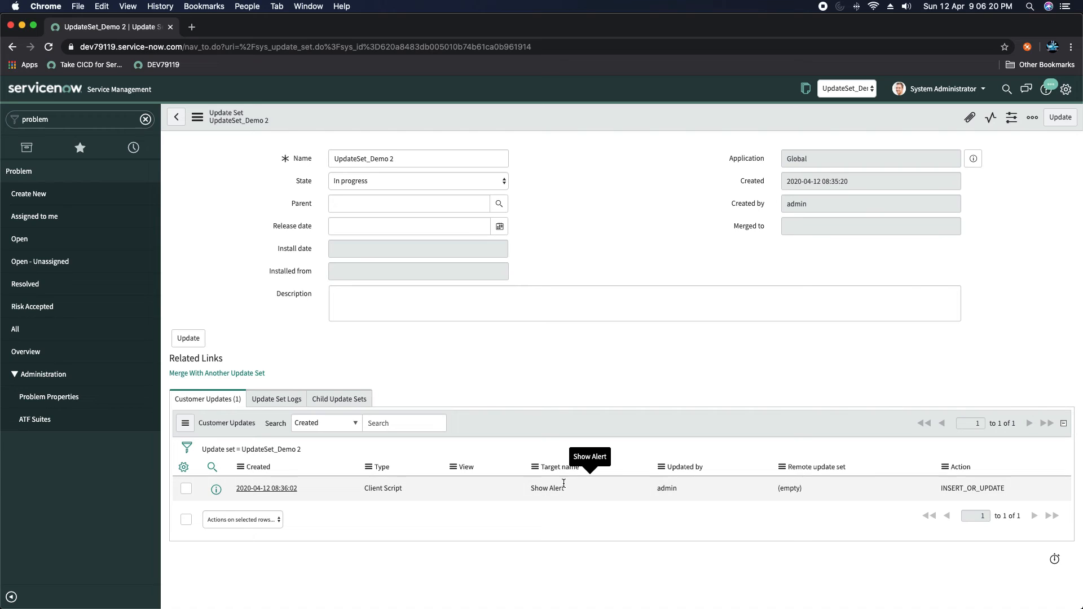
- Set UpdateSet_Demo 2's State to Complete and save the record
left_click(390, 182)
key("Return")
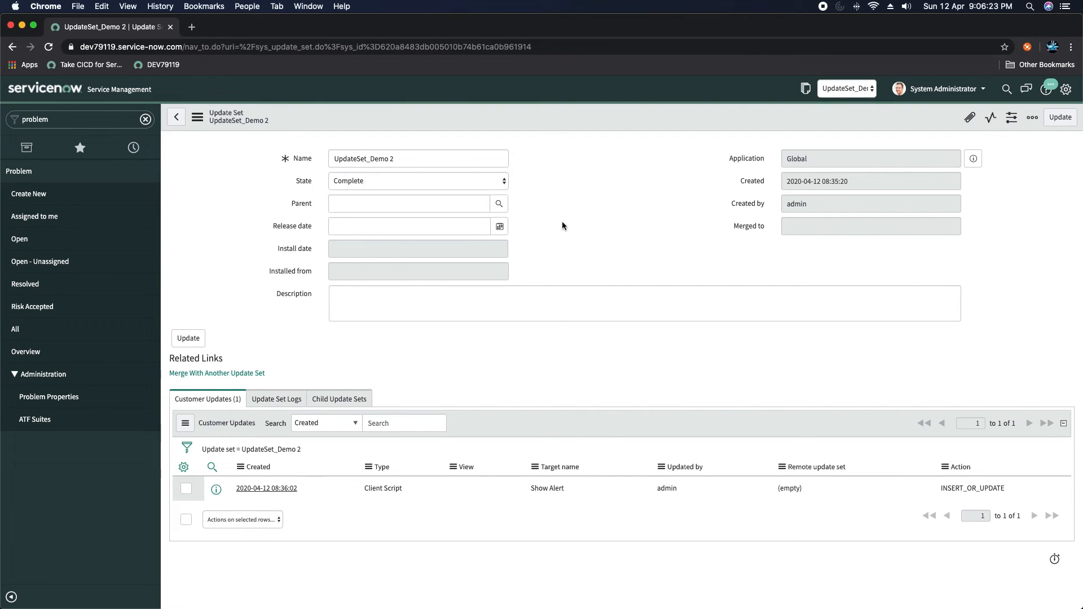
right_click(592, 112)
left_click(612, 121)
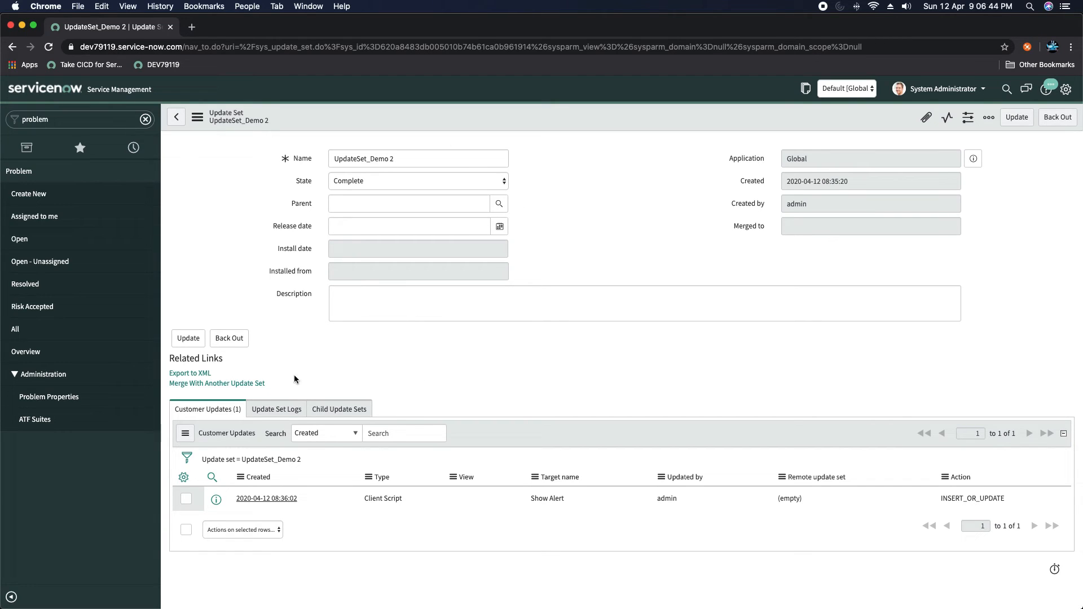
- Export UpdateSet_Demo 2 to XML and switch to the dev63008 instance in Safari
left_click(190, 375)
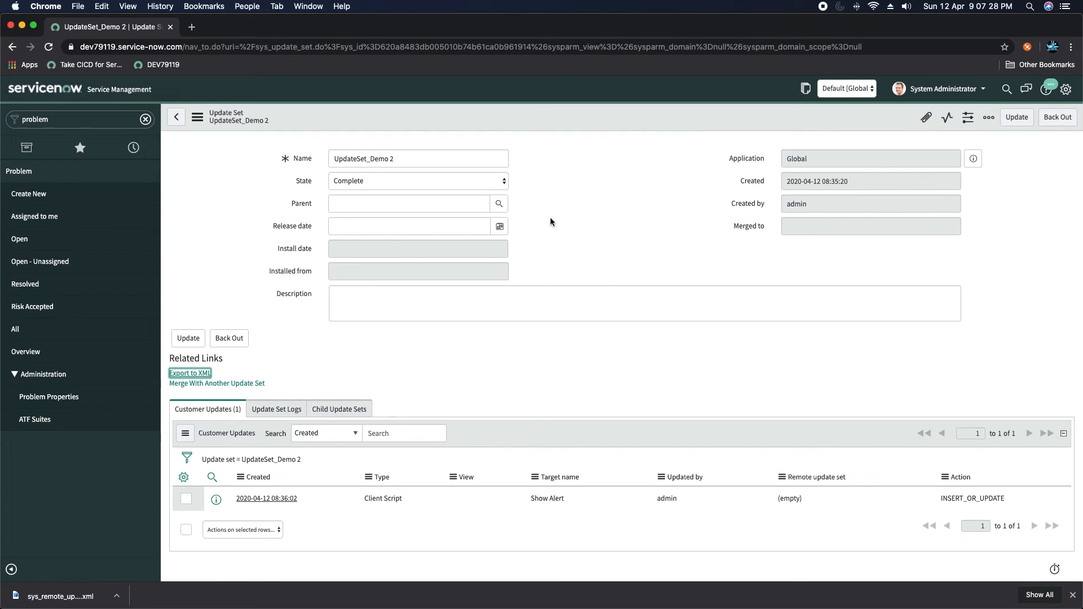
key("super+Tab")
left_click(383, 312)
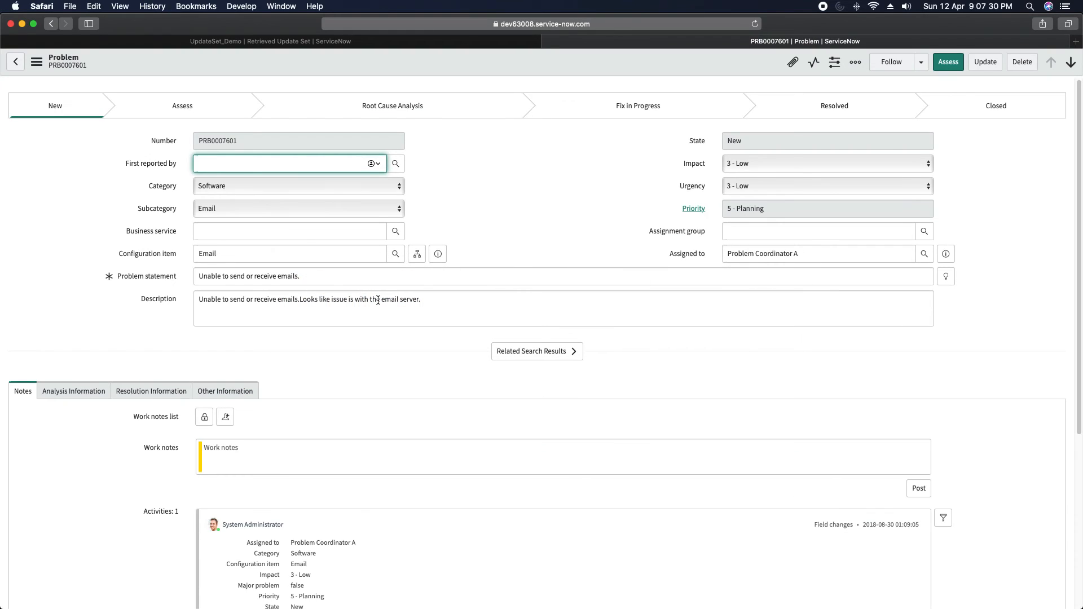
- Close the Problem tab and open Import Update Set from XML under Retrieved Update Sets
left_click(543, 42)
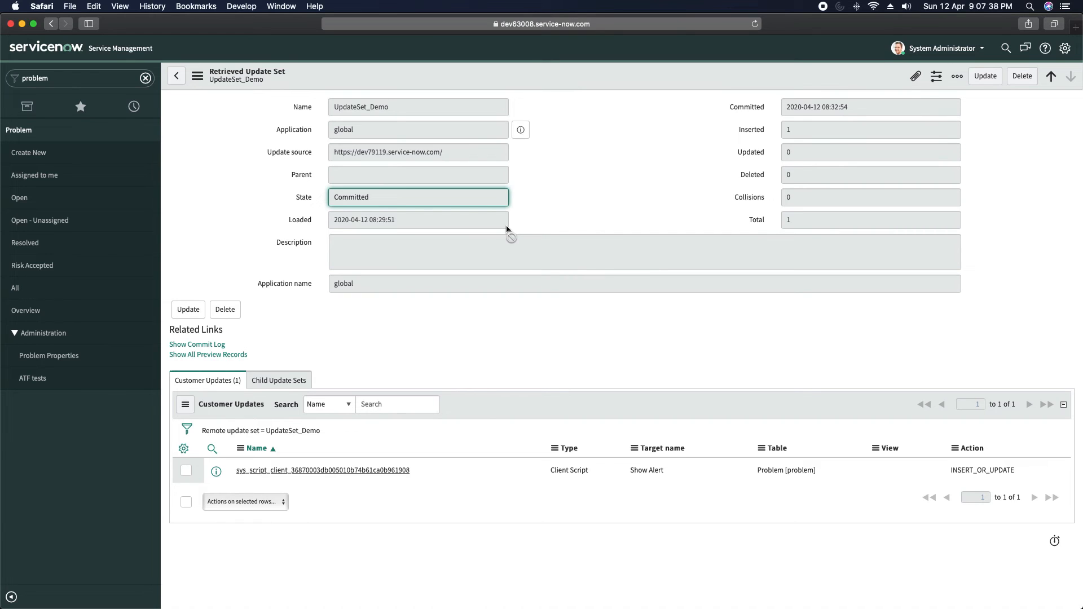
left_click(121, 78)
key("BackSpace")
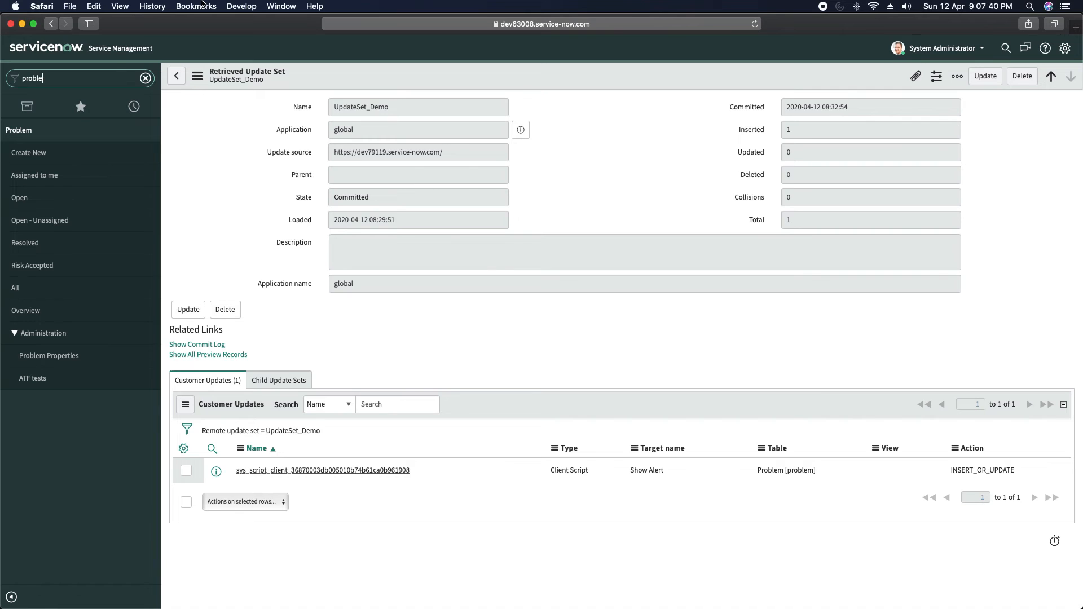
key("BackSpace")
key("BackSpace")
key("BackSpace")
key("BackSpace")
key("BackSpace")
key("BackSpace")
type("upda")
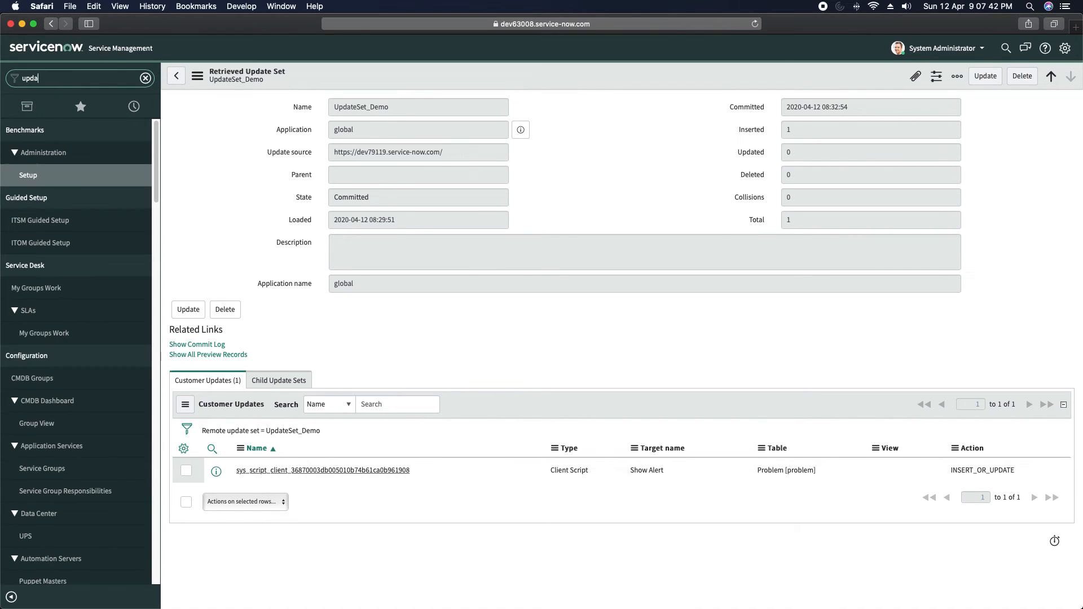
type("te s")
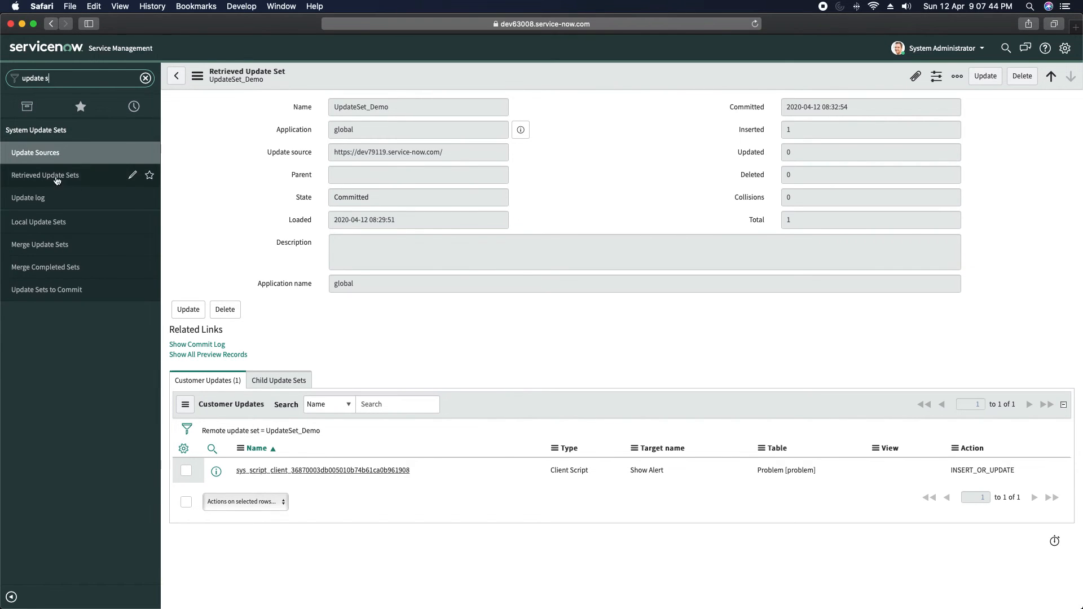
left_click(51, 176)
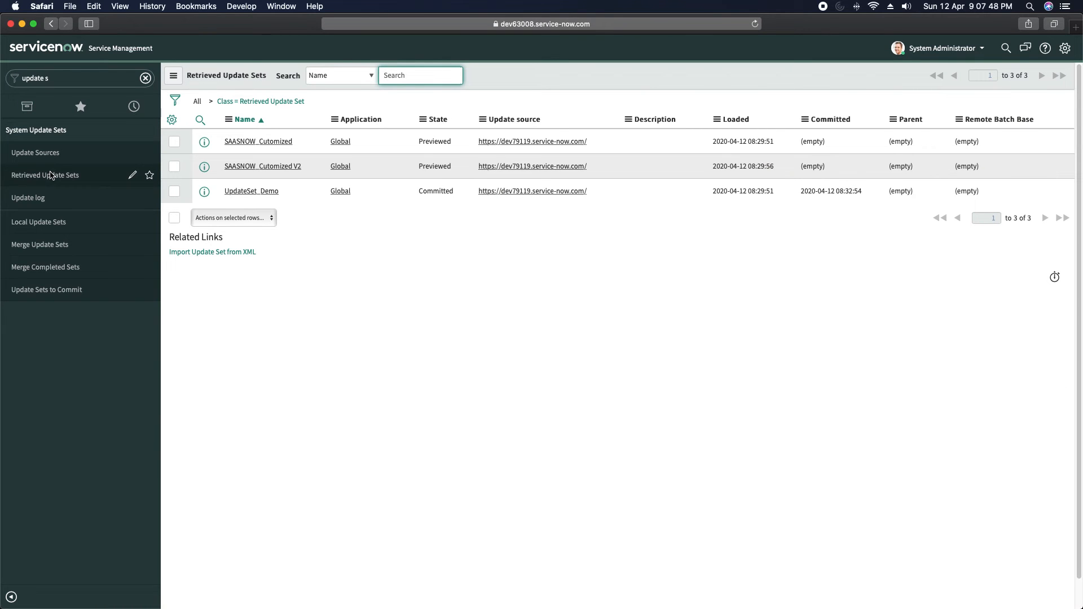
left_click(202, 253)
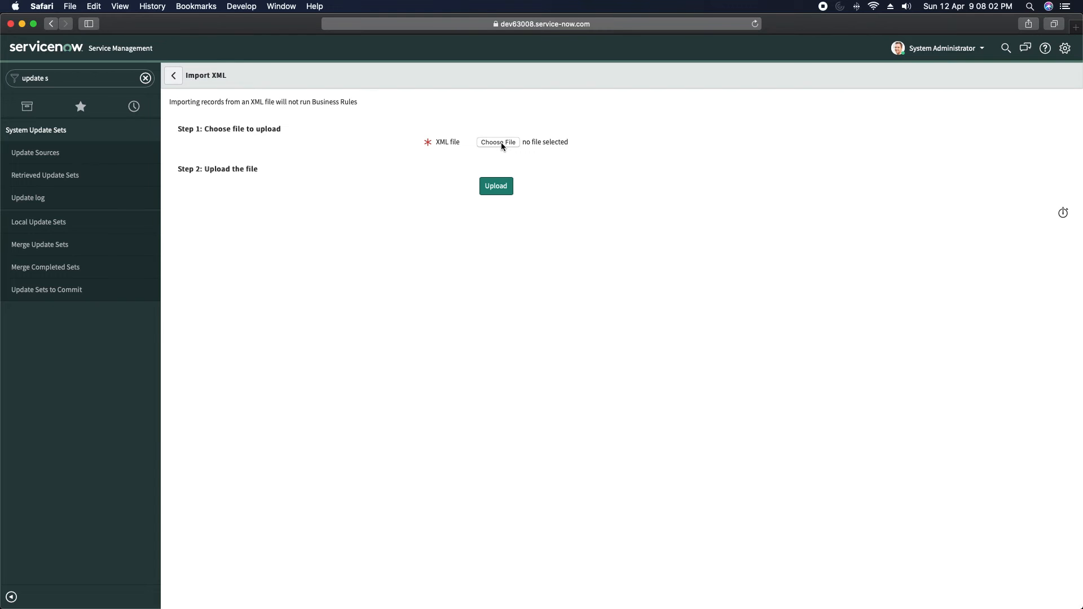
- Choose the exported sys_remote_update_set XML from Downloads and upload it
left_click(501, 142)
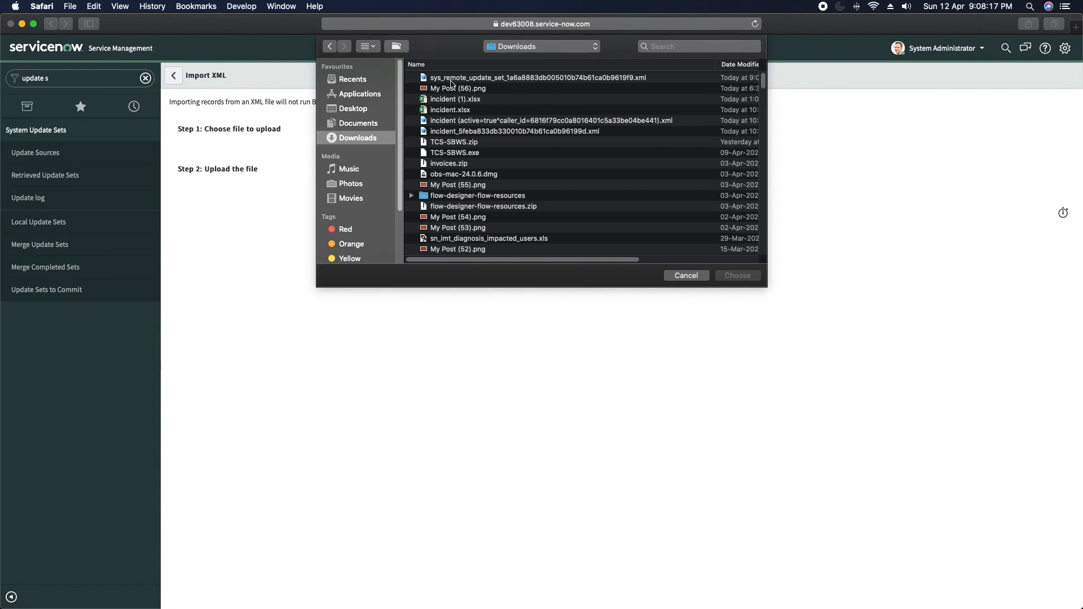
double_click(584, 78)
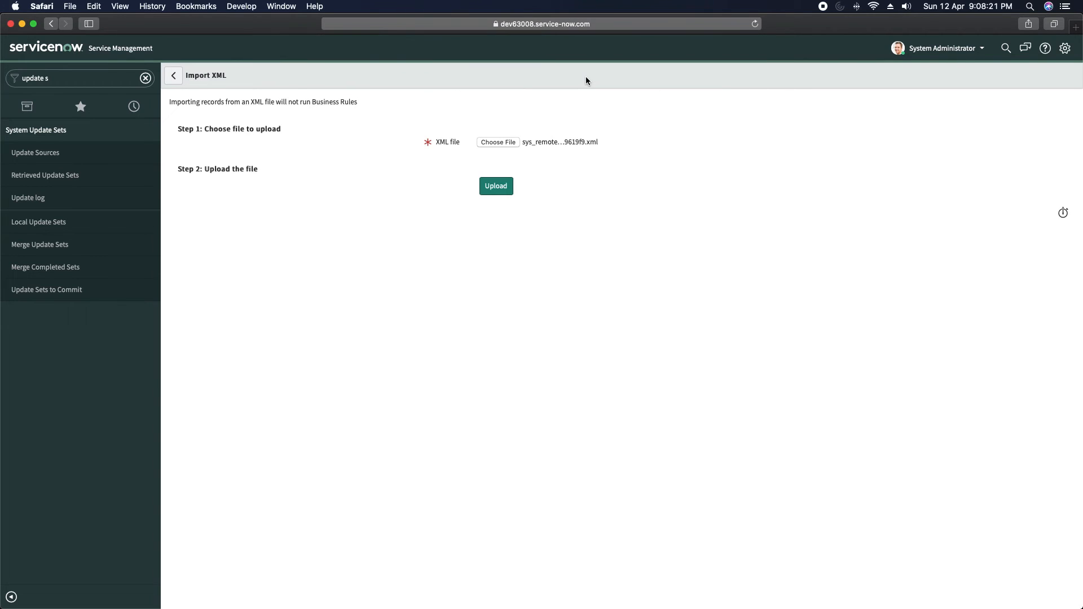
left_click(496, 187)
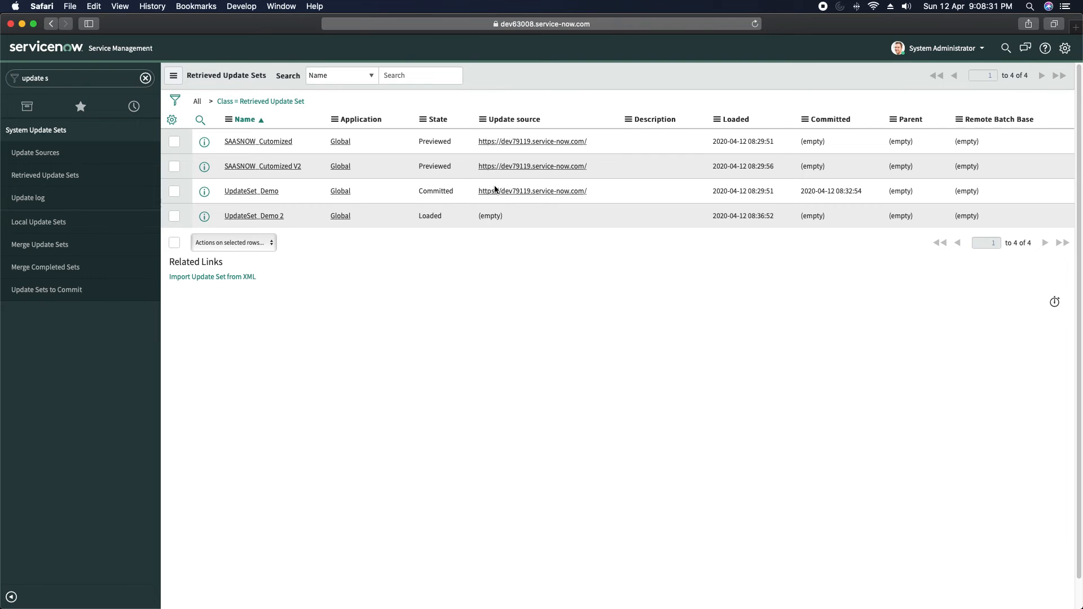
- Preview UpdateSet_Demo 2, confirming 1 updated, 0 inserted and 0 collisions
left_click(259, 216)
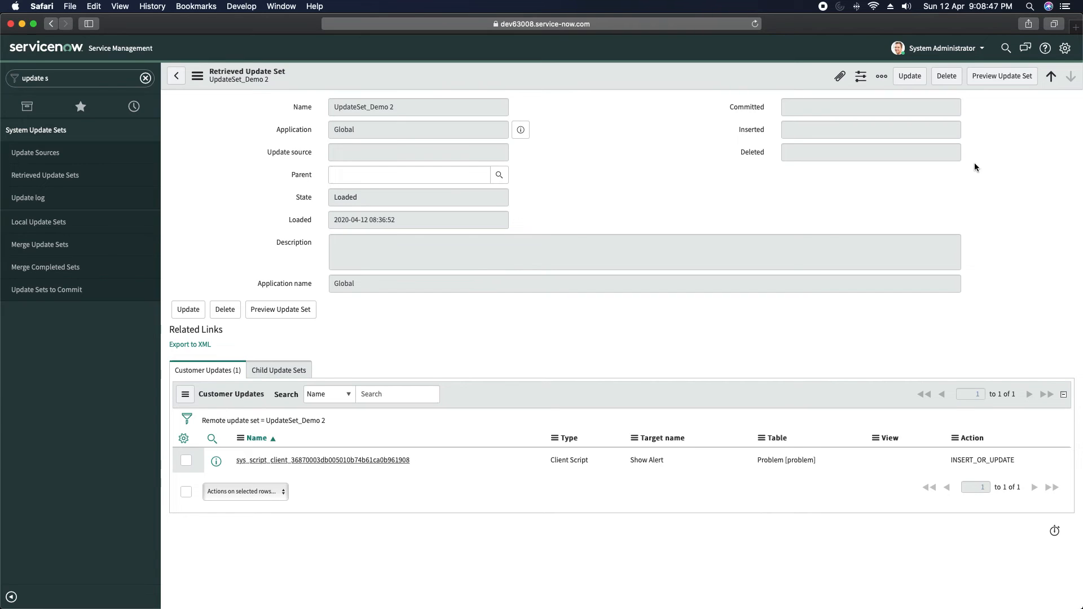
left_click(995, 82)
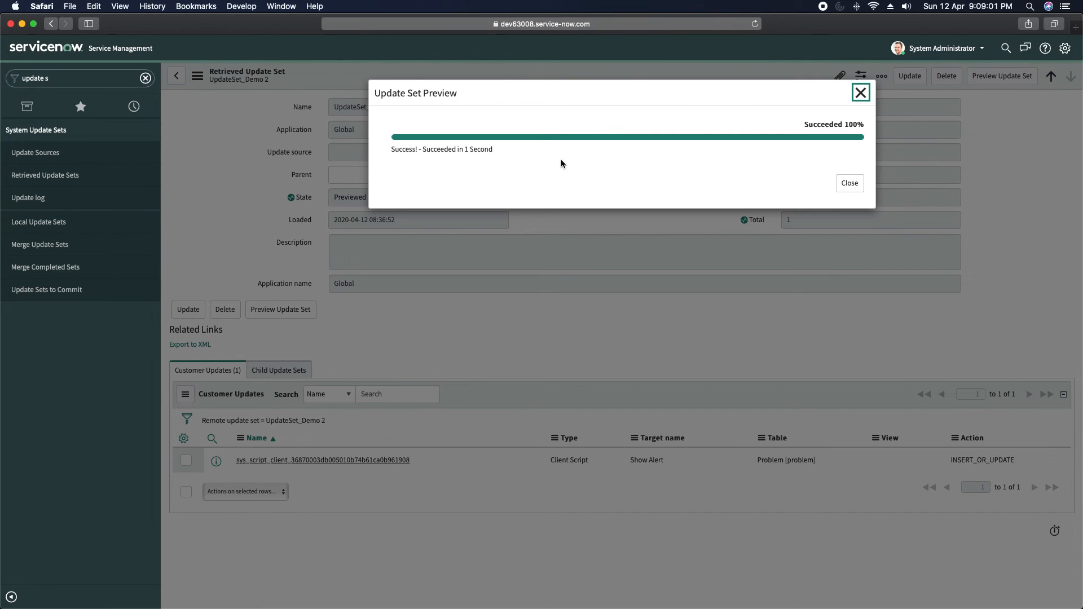
left_click(847, 184)
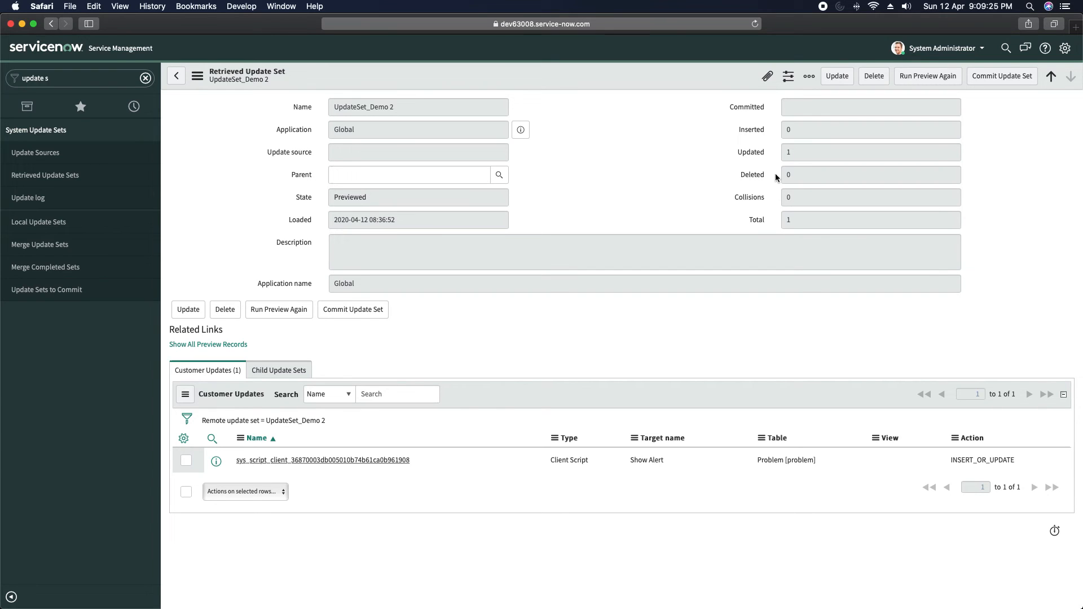
- Commit UpdateSet_Demo 2 on dev63008, applying its 1 update with 0 collisions
left_click(999, 80)
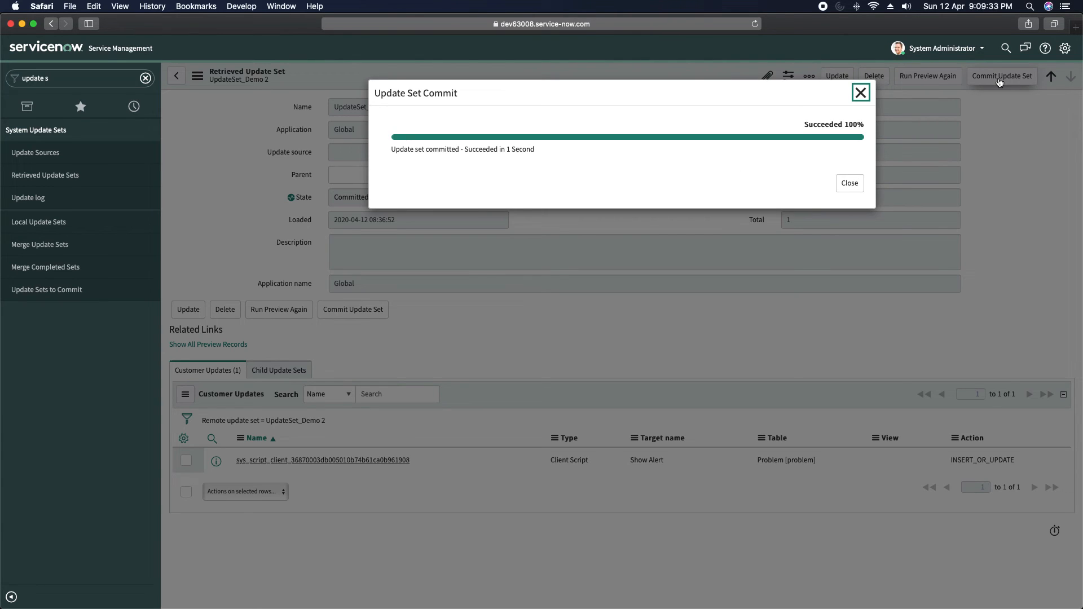
left_click(849, 183)
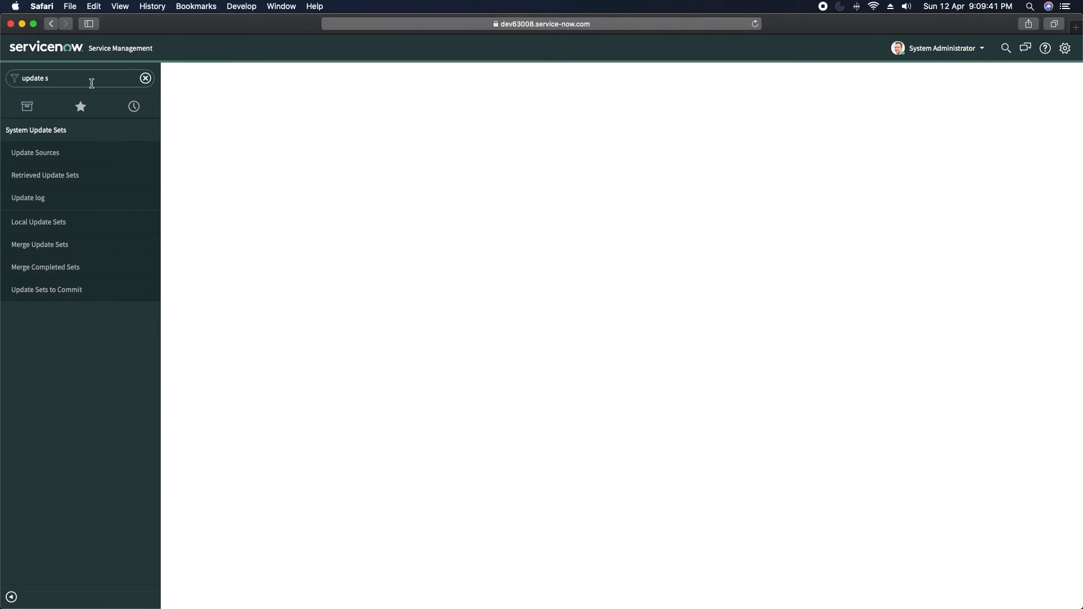
- Filter the navigator for 'probl', open the active Problems list, and open PRB0007601
left_click(93, 80)
key("BackSpace")
key("BackSpace")
key("BackSpace")
key("BackSpace")
key("BackSpace")
key("BackSpace")
key("BackSpace")
key("BackSpace")
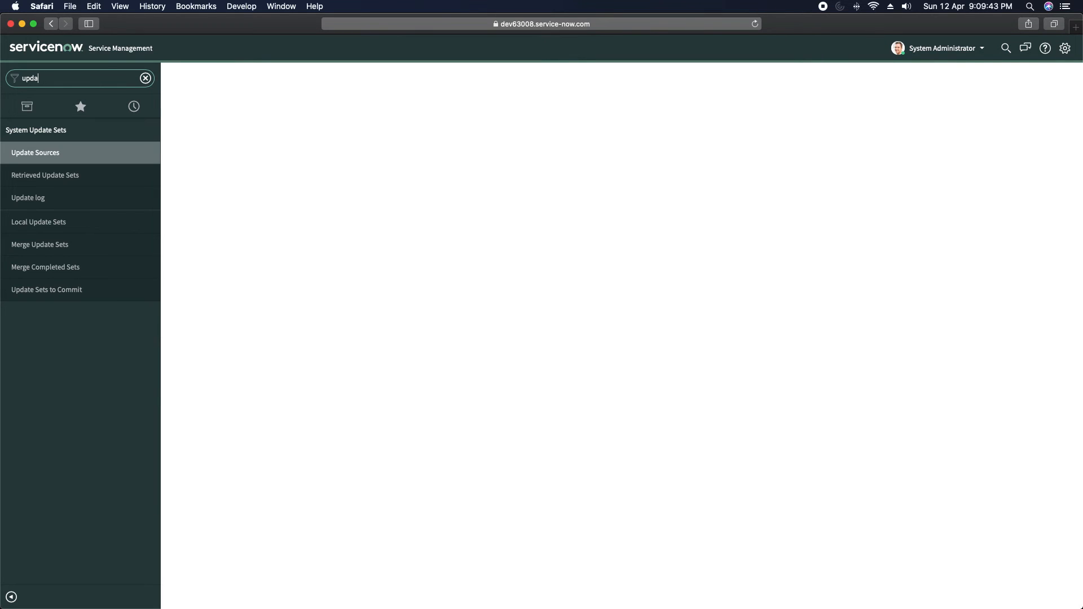
type("prob")
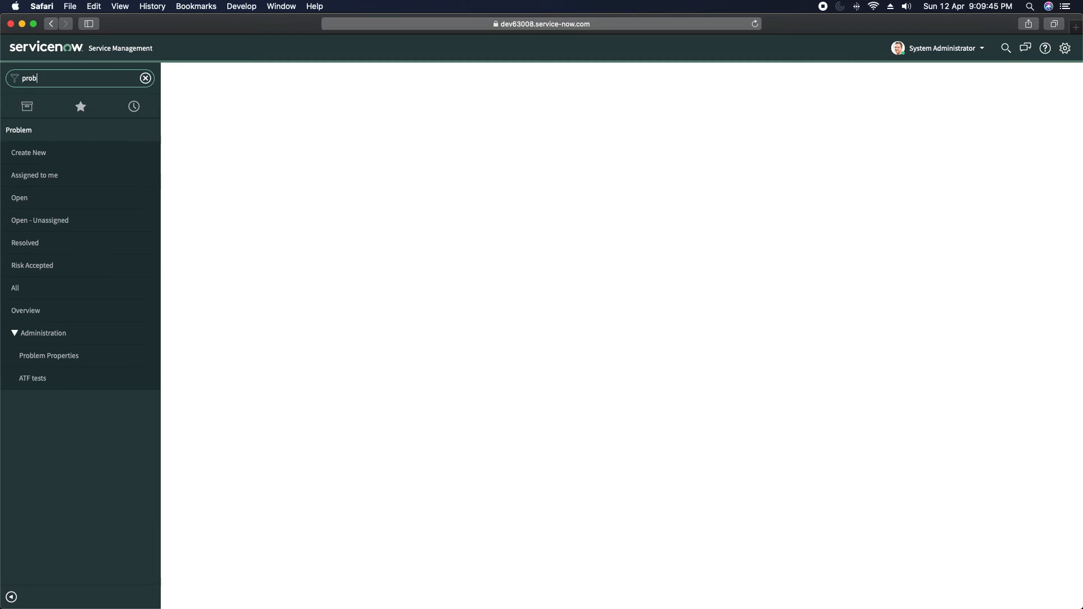
type("l")
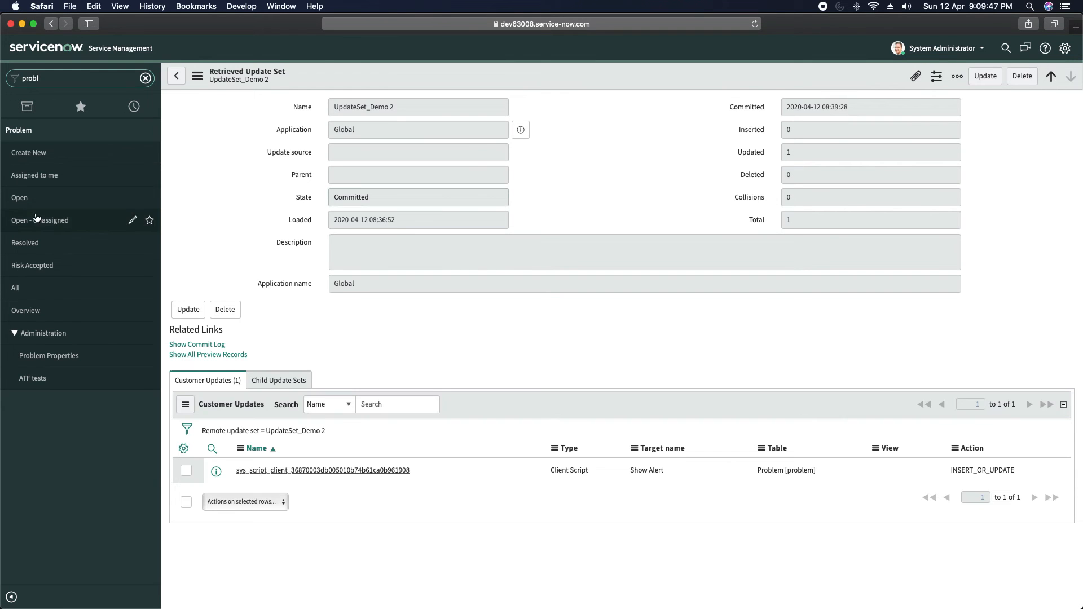
left_click(22, 198)
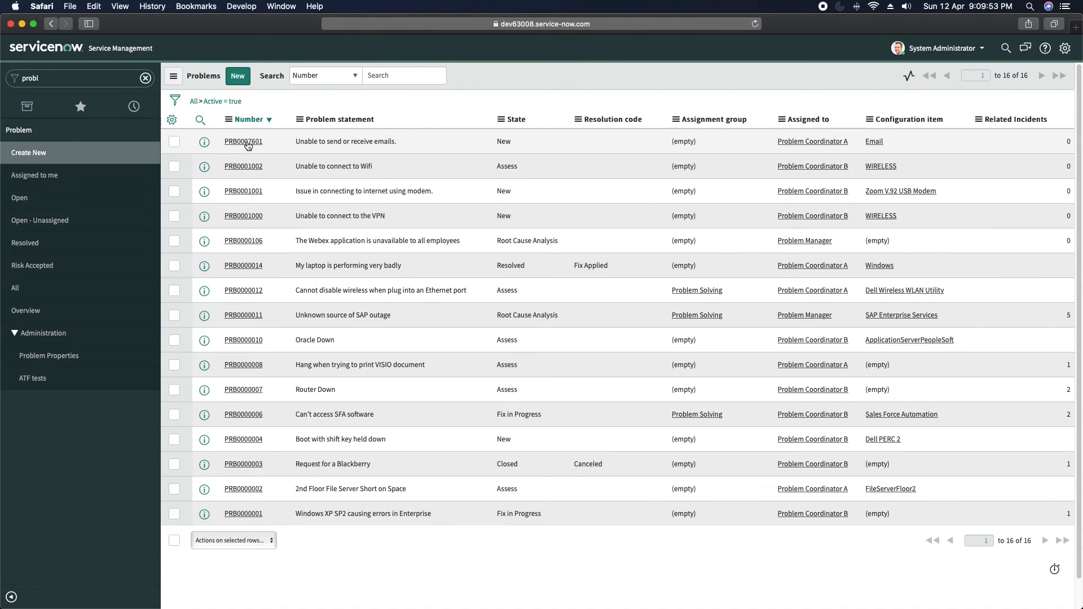
left_click(248, 145)
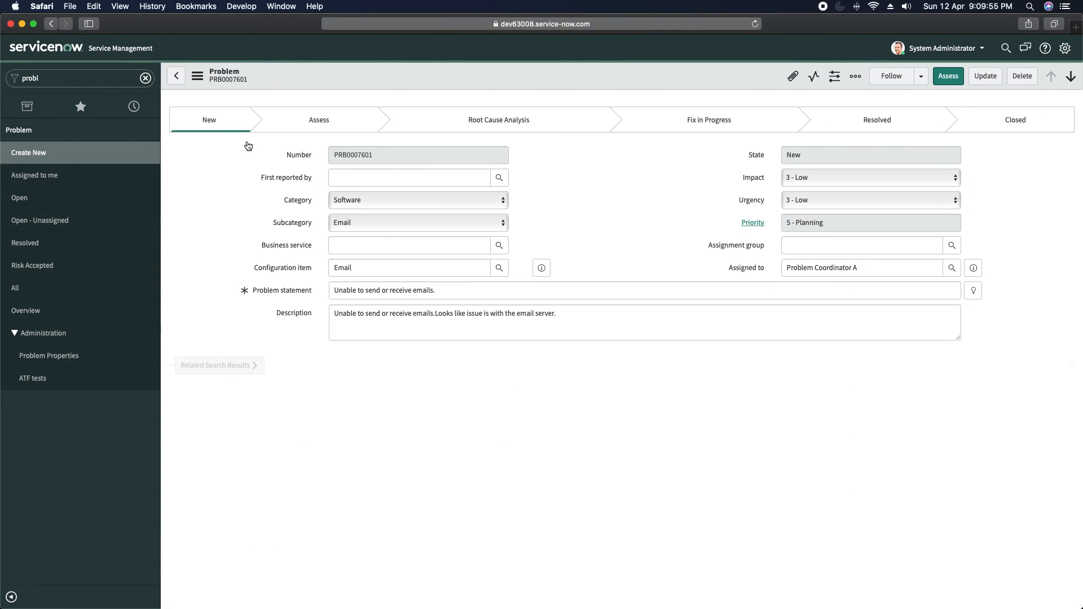
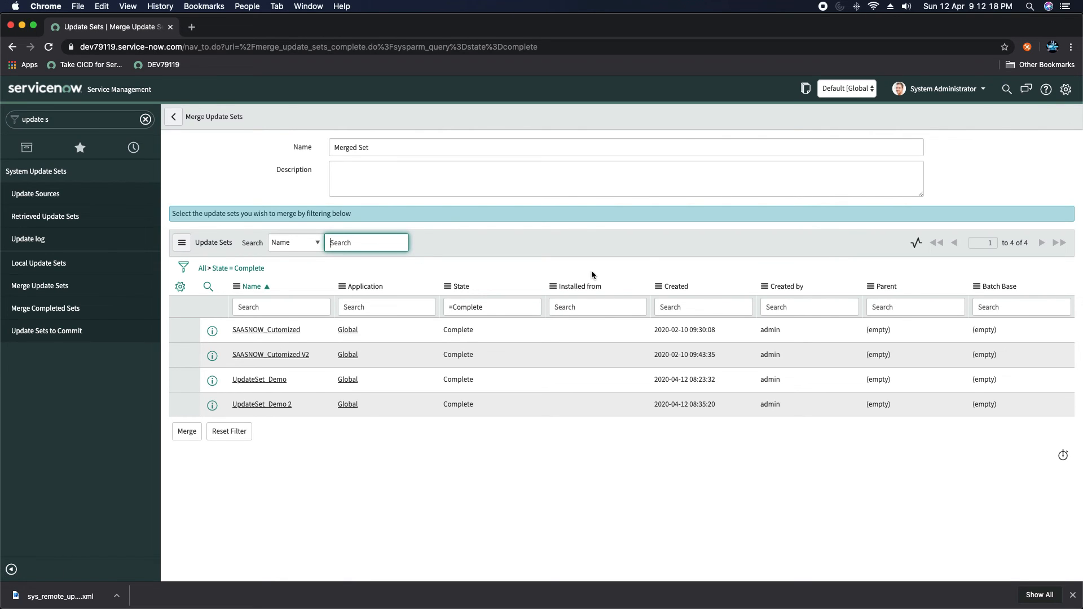
- Cancel merging all four update sets, reset the list filter, and open the filter conditions editor
left_click(190, 433)
left_click(191, 432)
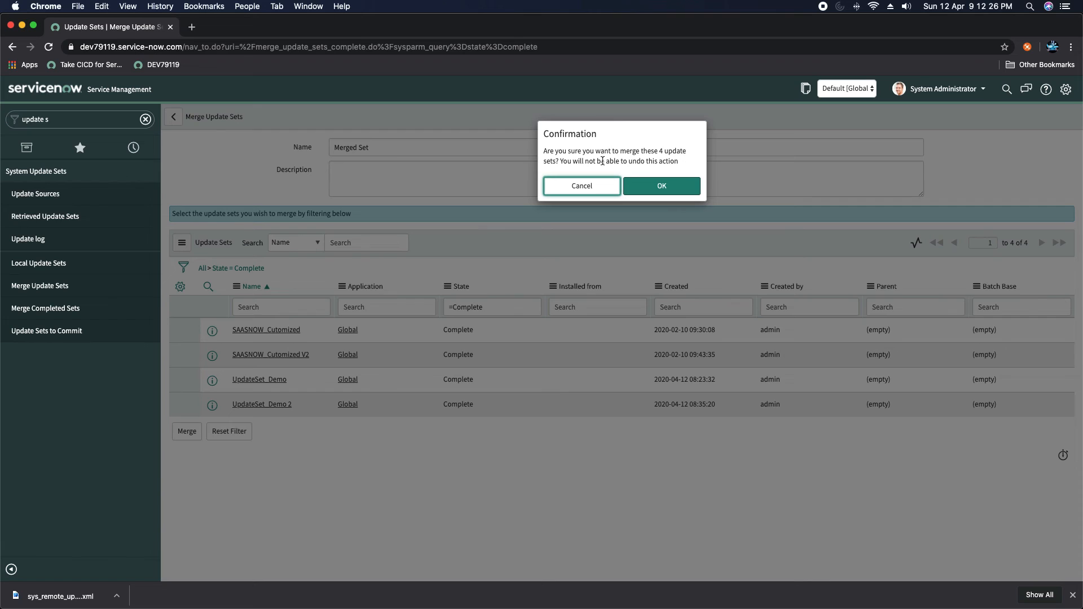
left_click(580, 186)
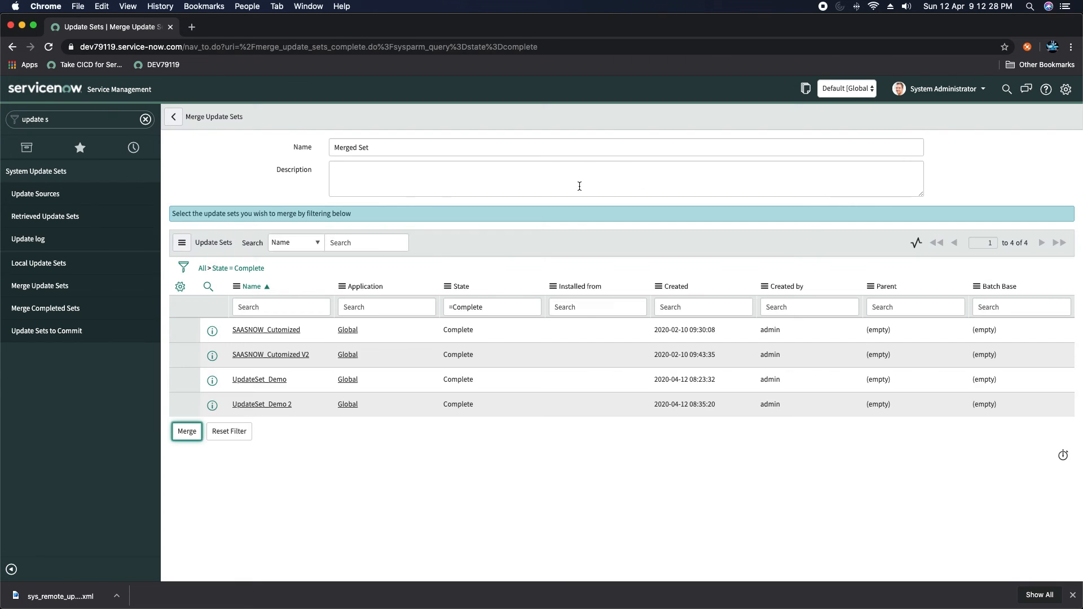
left_click(223, 432)
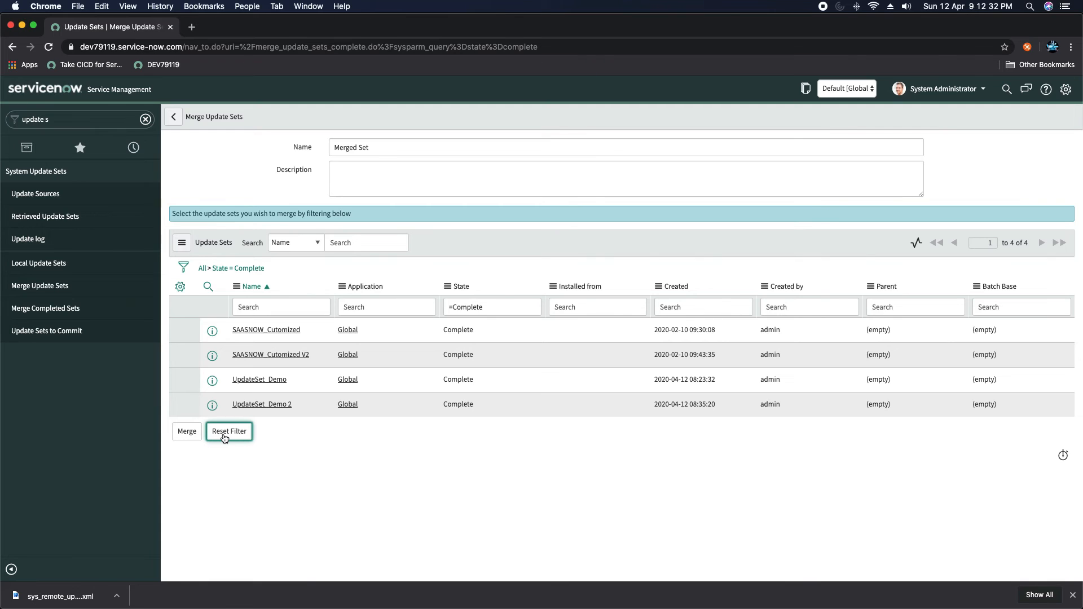
left_click(190, 270)
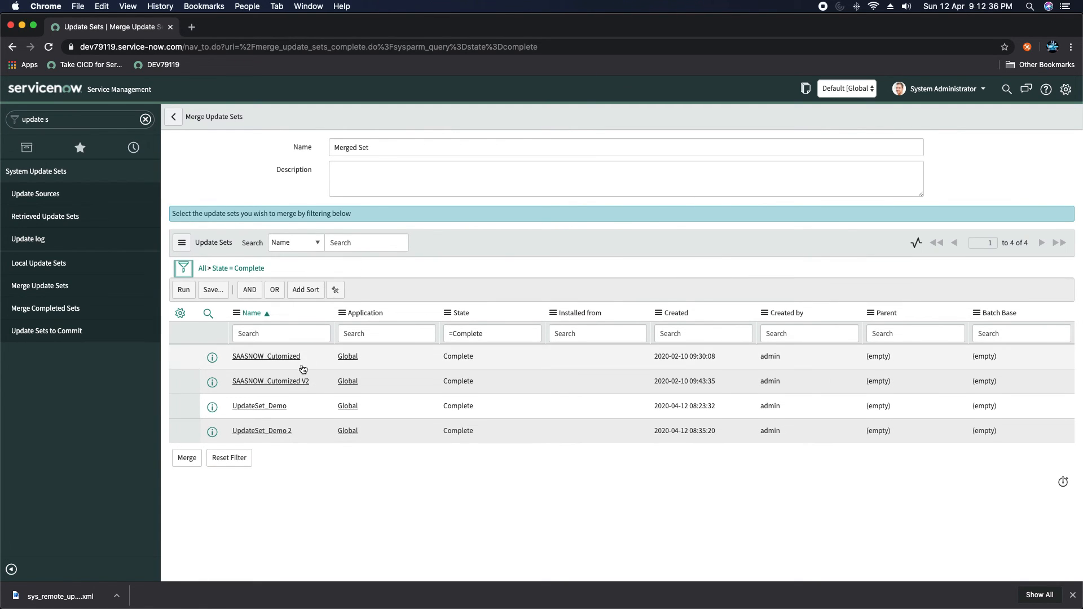
- Filter update sets to Name starts with UpdateSet_Demo and start merging the two results
left_click(259, 406)
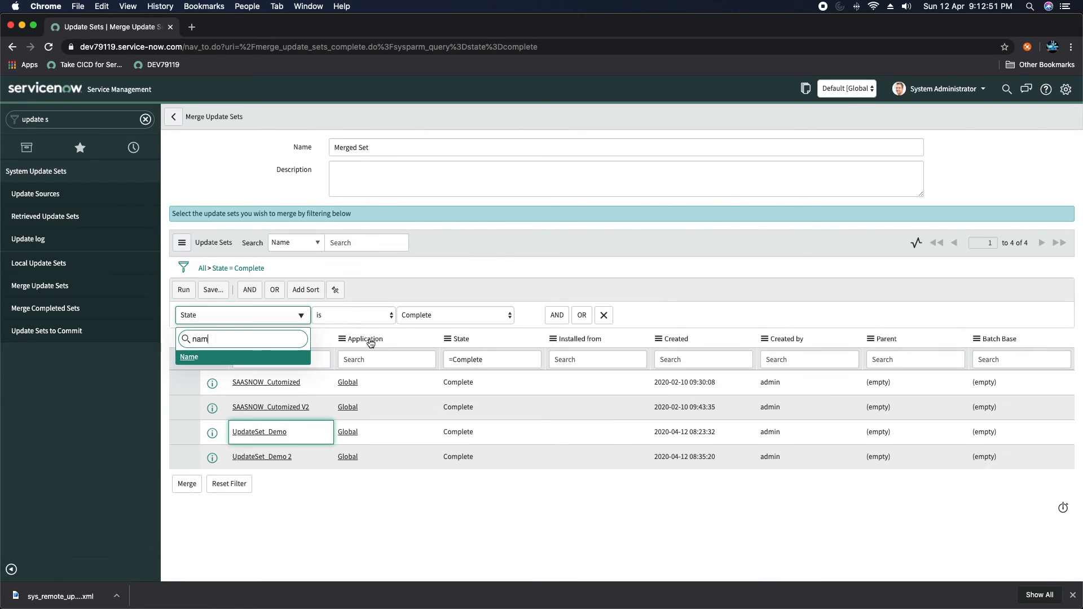
key("Return")
left_click(429, 316)
type("UpdateSet_Demo")
left_click(184, 291)
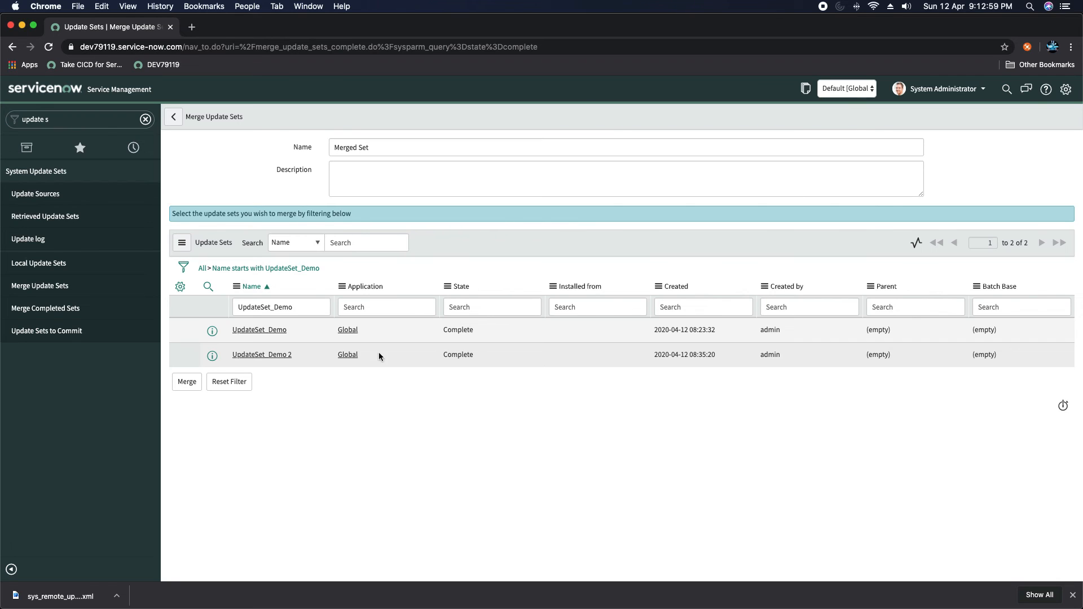
left_click(188, 386)
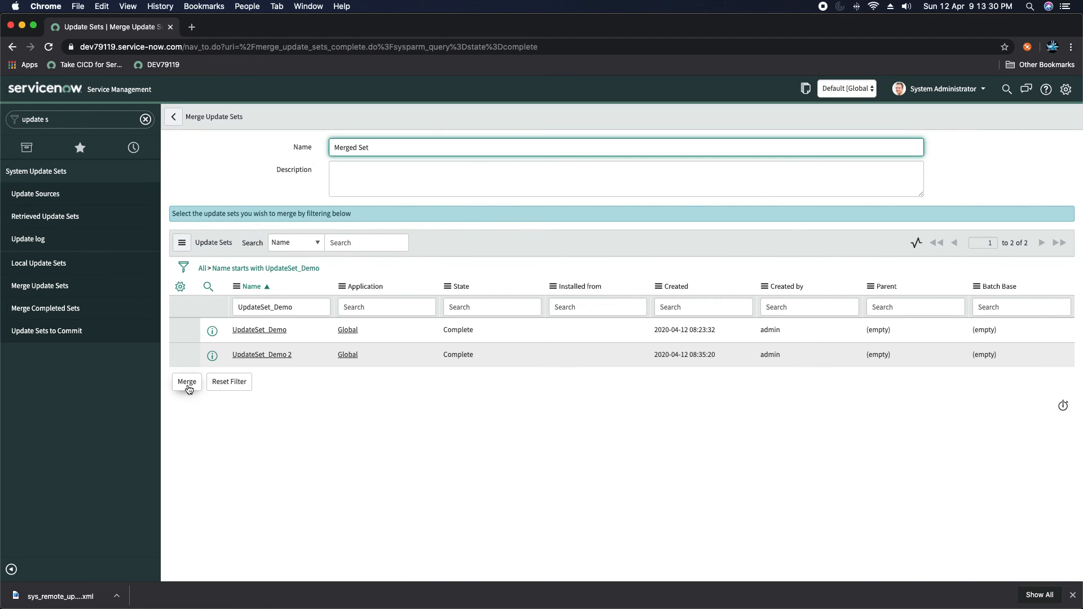
- Confirm merging UpdateSet_Demo and UpdateSet_Demo 2 into a new Merged Set
left_click(188, 384)
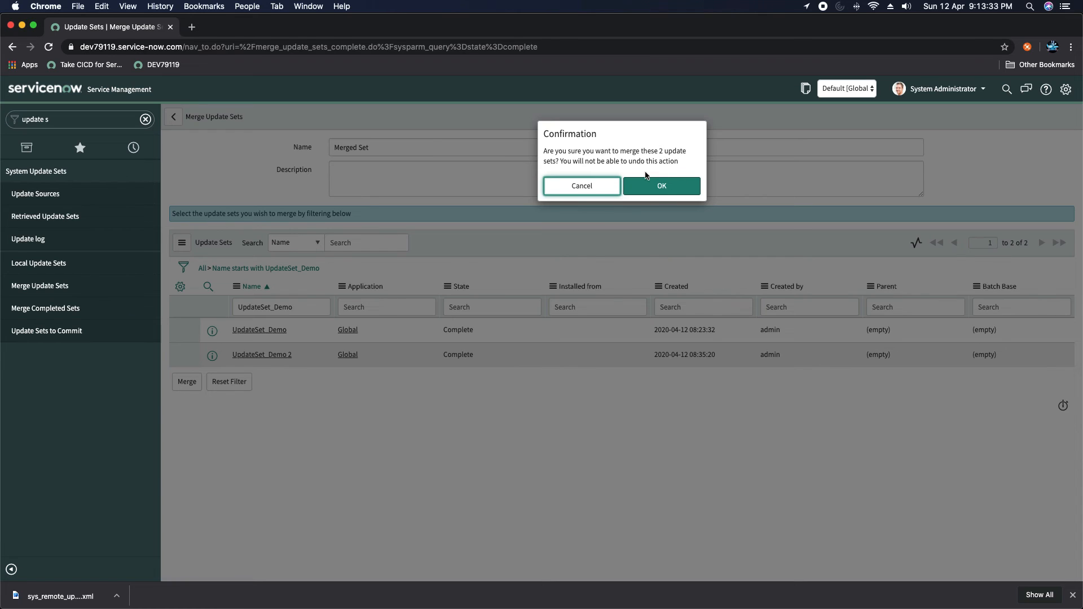
left_click(660, 185)
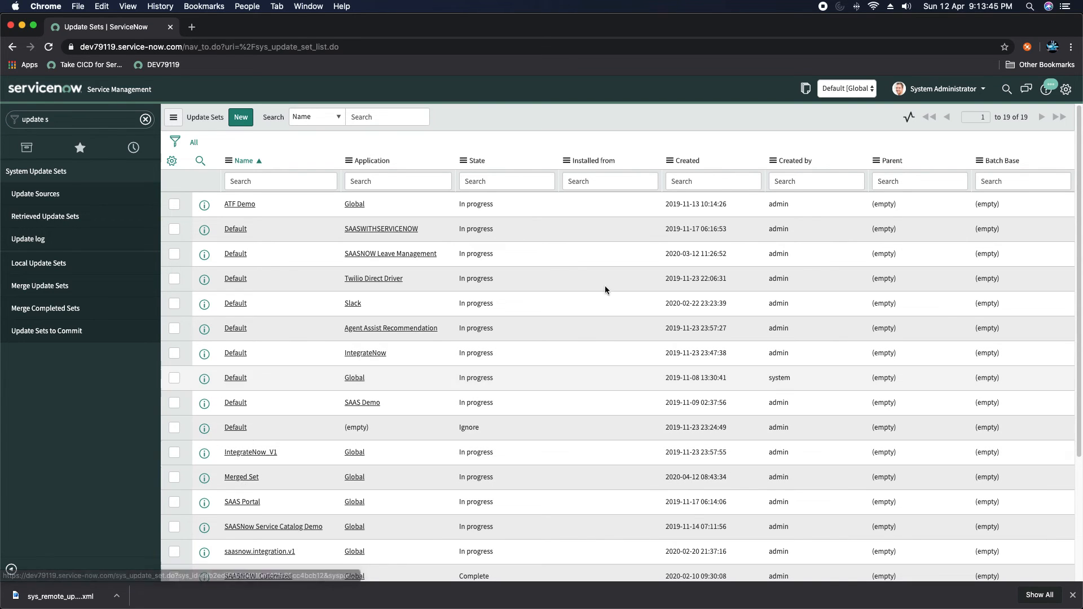
- Sort update sets by Created, newest first, and open the Merged Set record
right_click(686, 162)
left_click(706, 176)
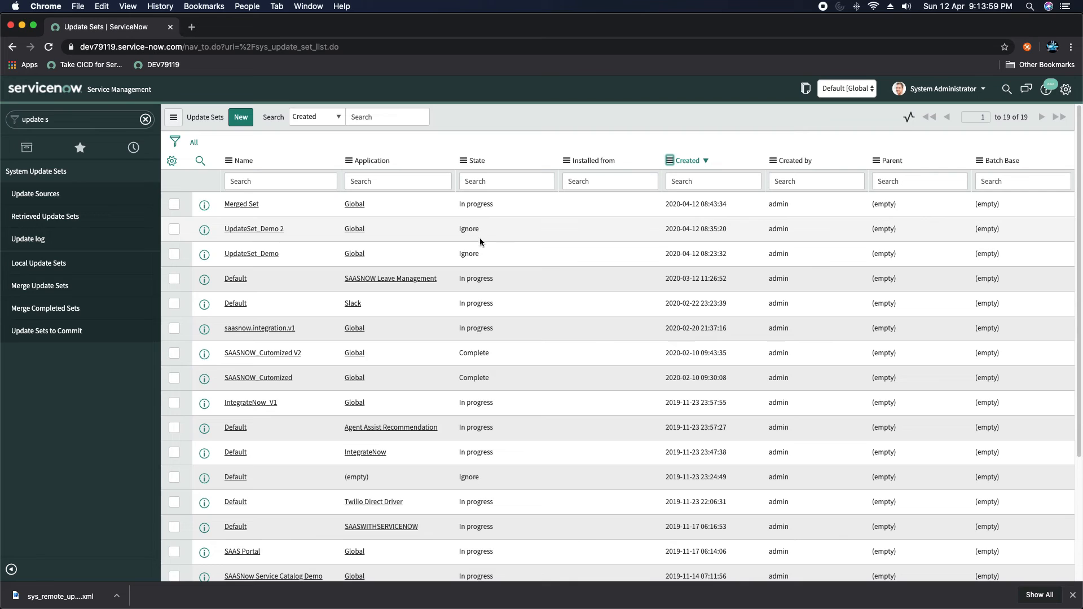
left_click(243, 205)
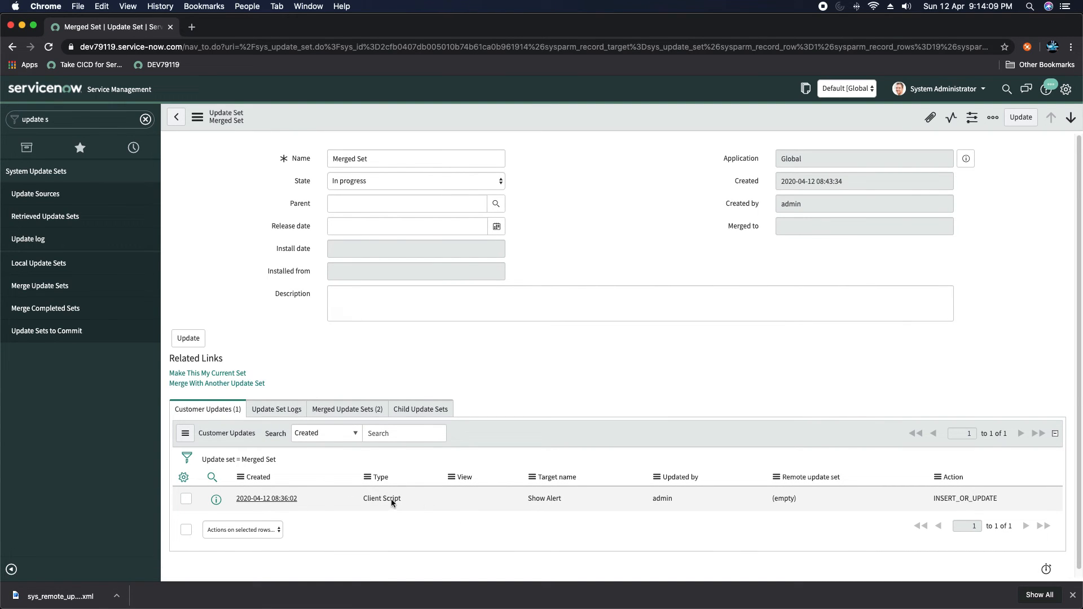
- Check that Merged Set lists both UpdateSet_Demo sets as Ignore, then switch to the Safari instance
left_click(348, 417)
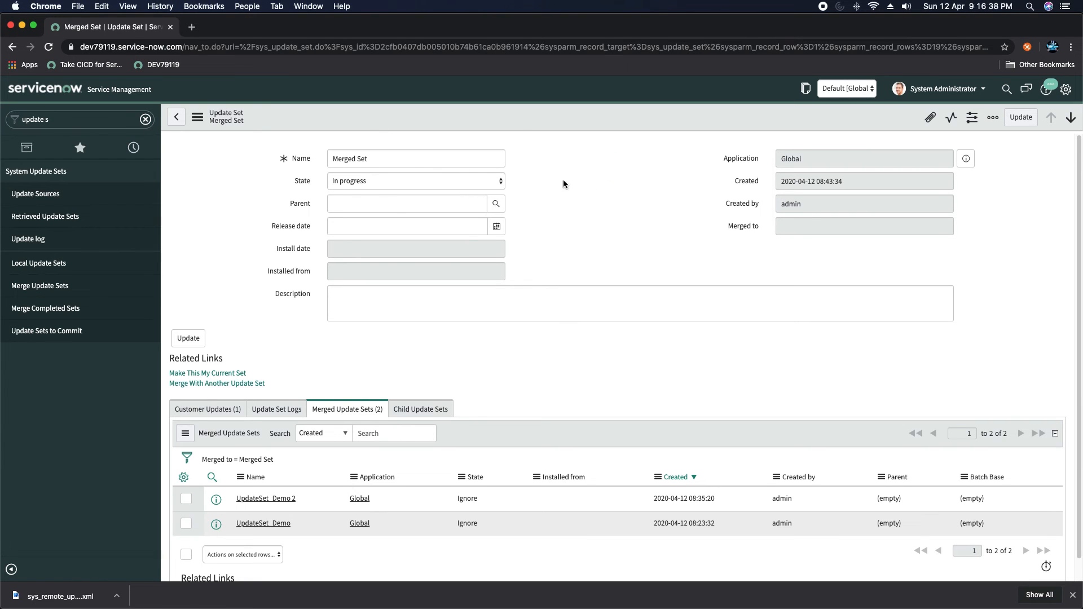
left_click(30, 150)
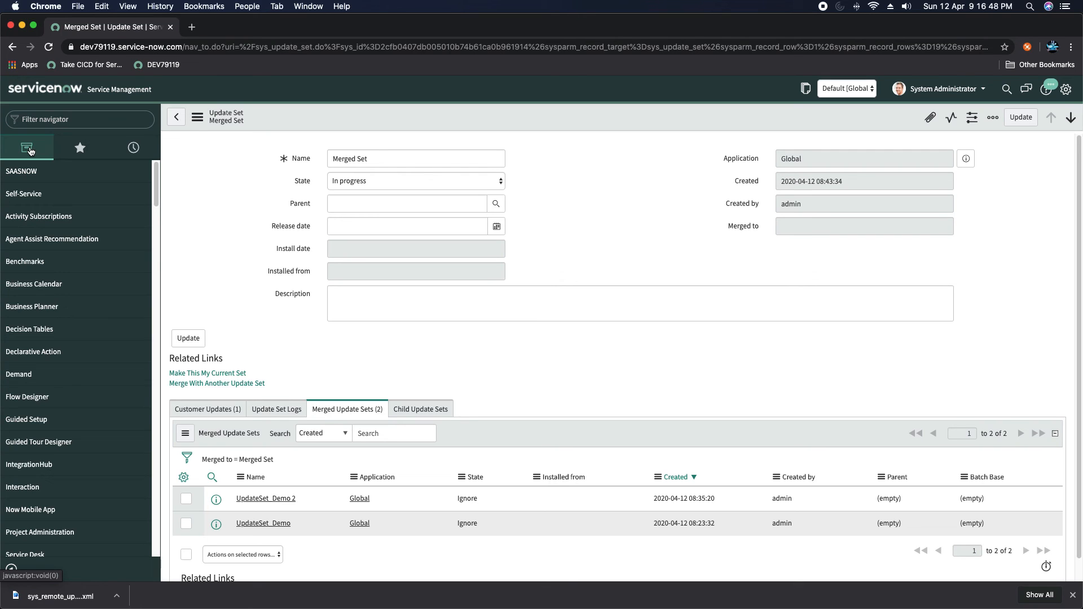
key("super+Tab")
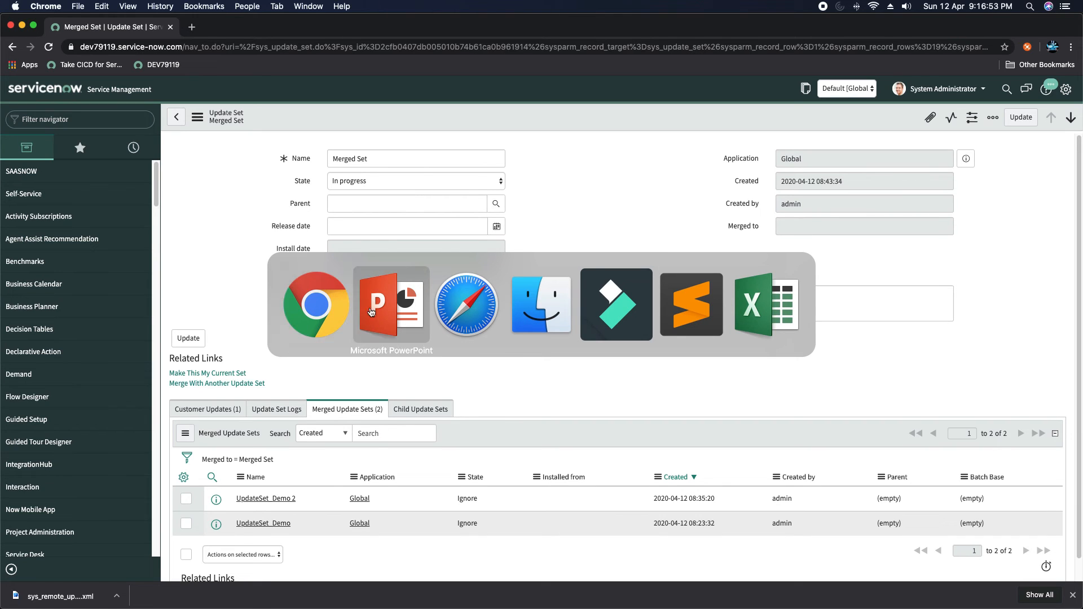
left_click(456, 298)
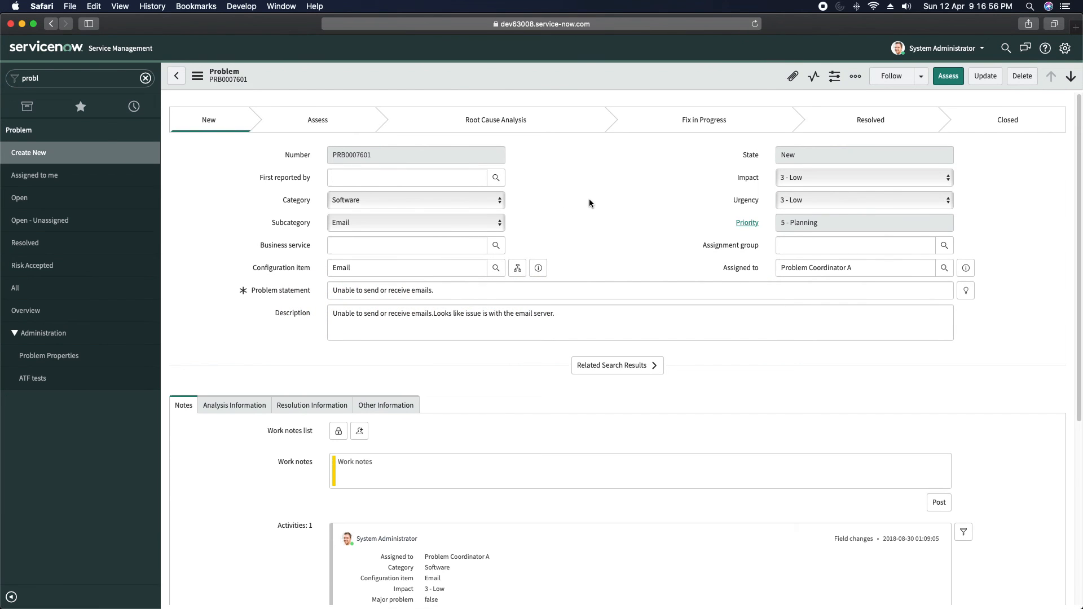
- Open the Problem table's Show Alert client script via Configure > Client Scripts
right_click(532, 80)
mouse_move(604, 183)
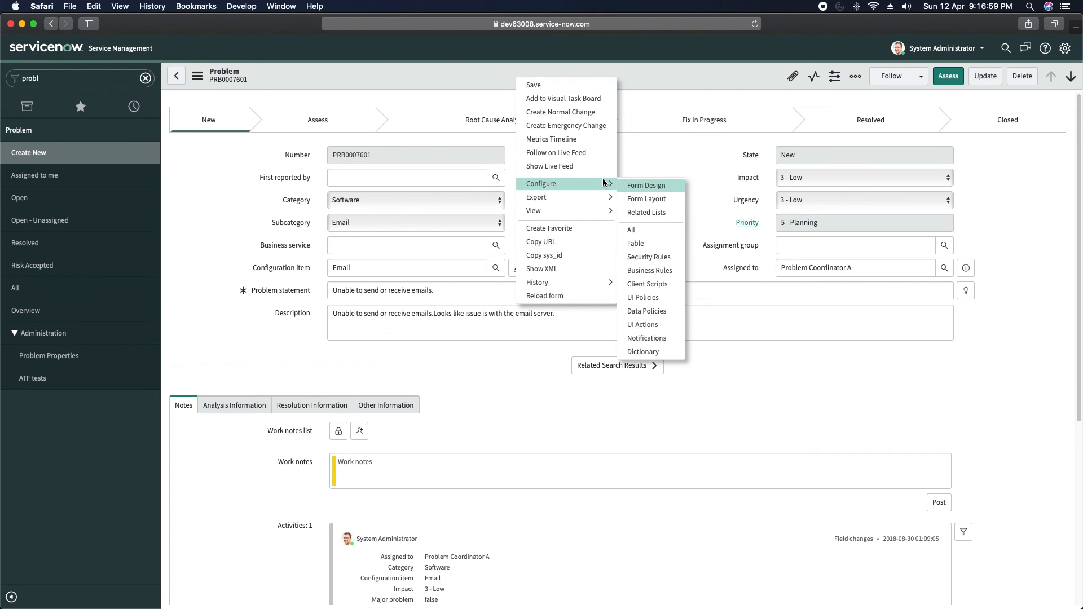
left_click(646, 284)
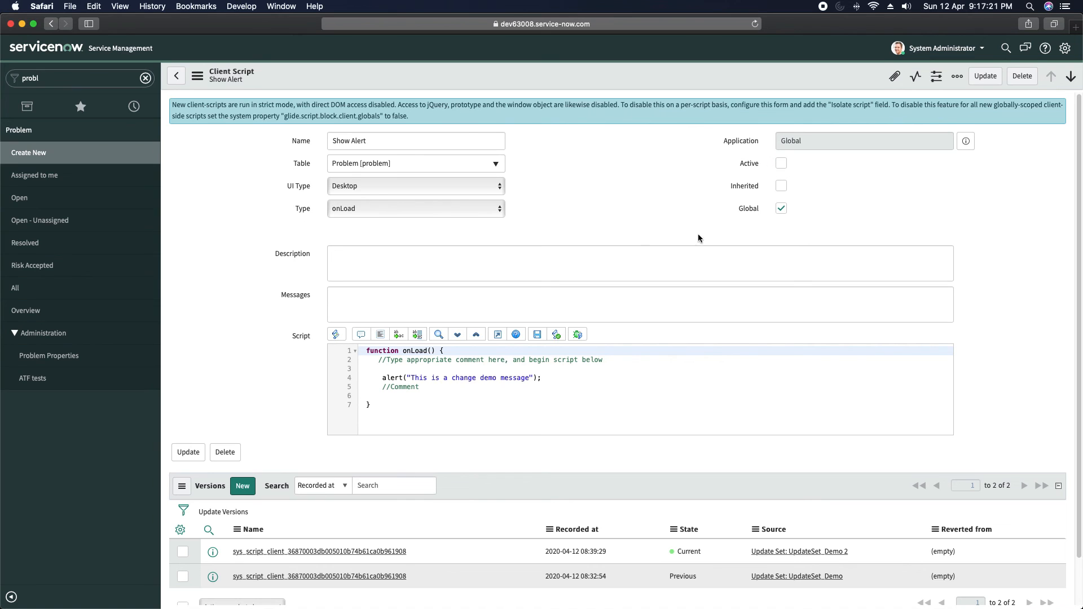
- Save Show Alert again, recording a third version in the Default update set
right_click(559, 78)
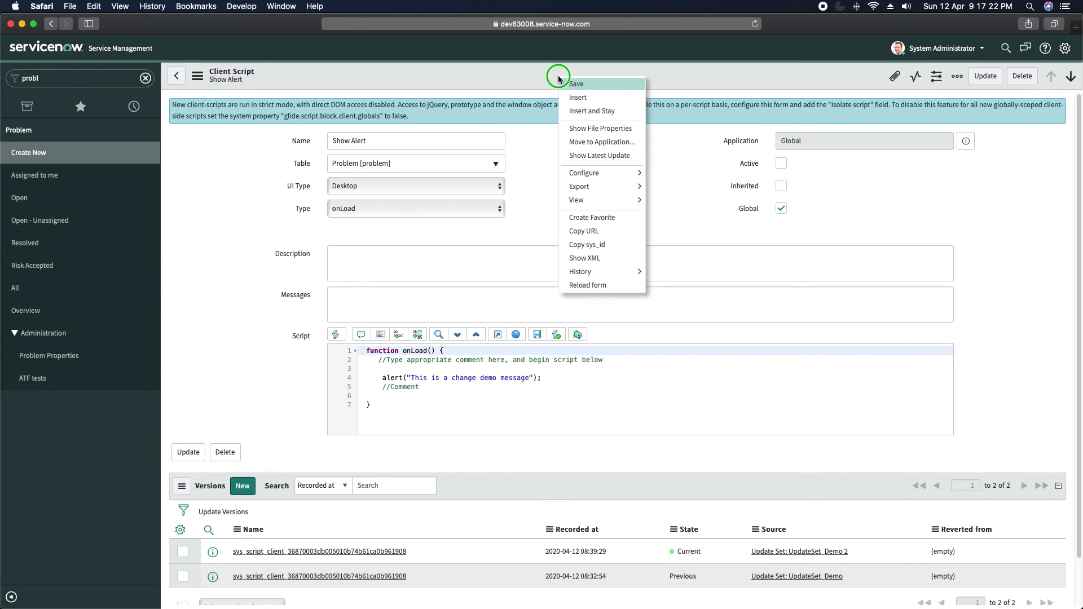
left_click(591, 86)
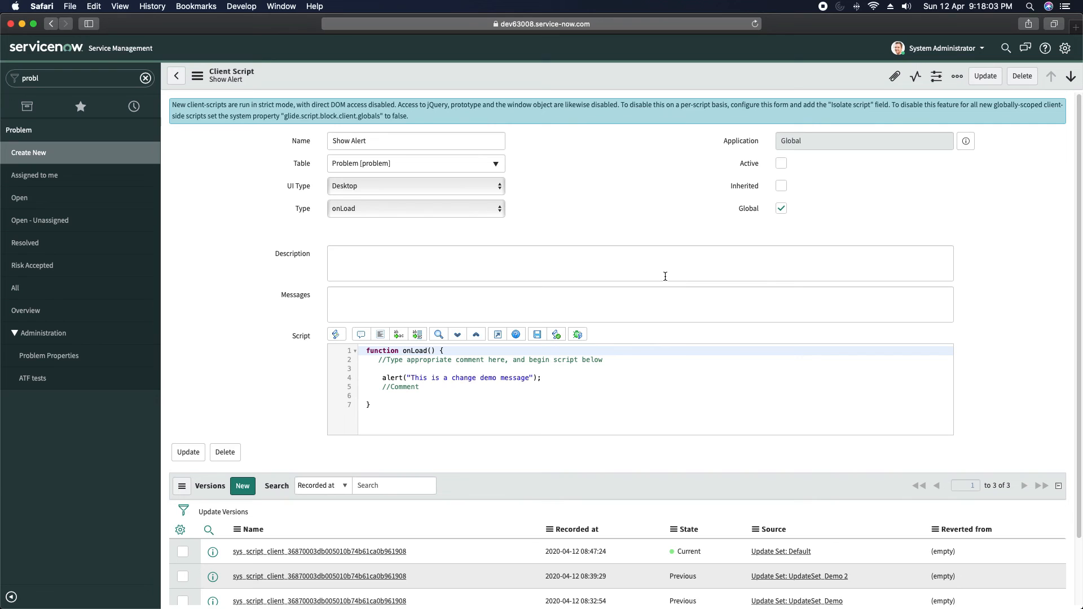
key("super+Tab")
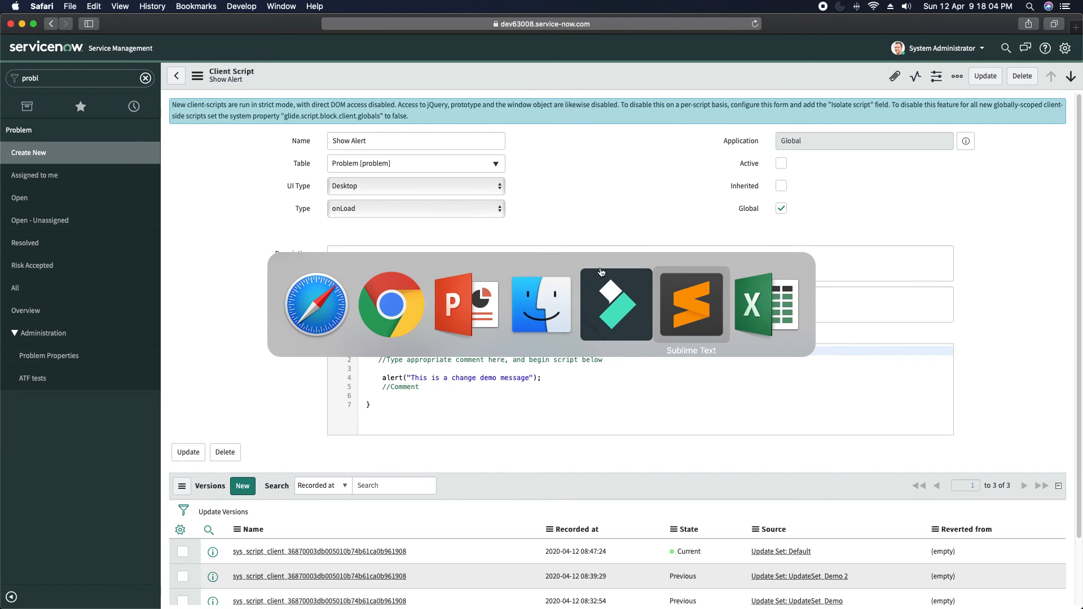
- In the first instance, filter for 'probl' and open the Problem table's Client Scripts list
left_click(388, 317)
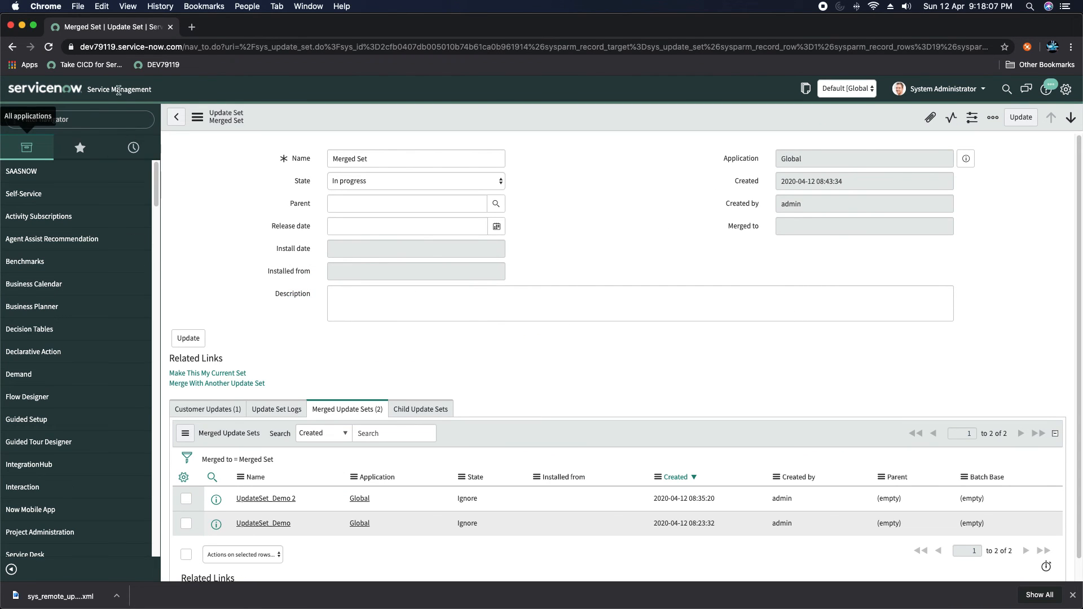
left_click(99, 117)
type("pro")
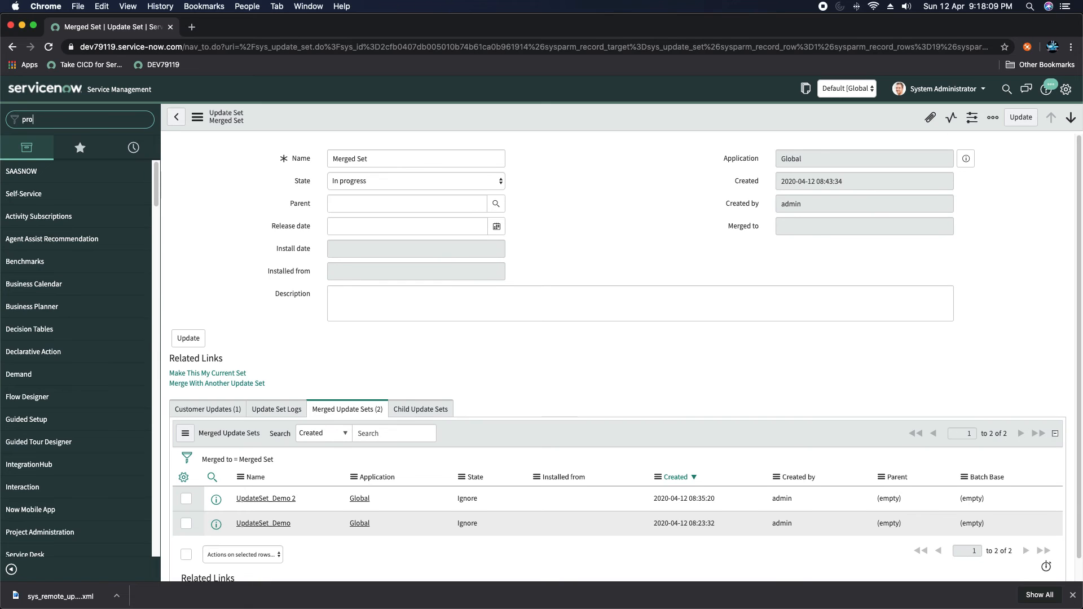
type("blem")
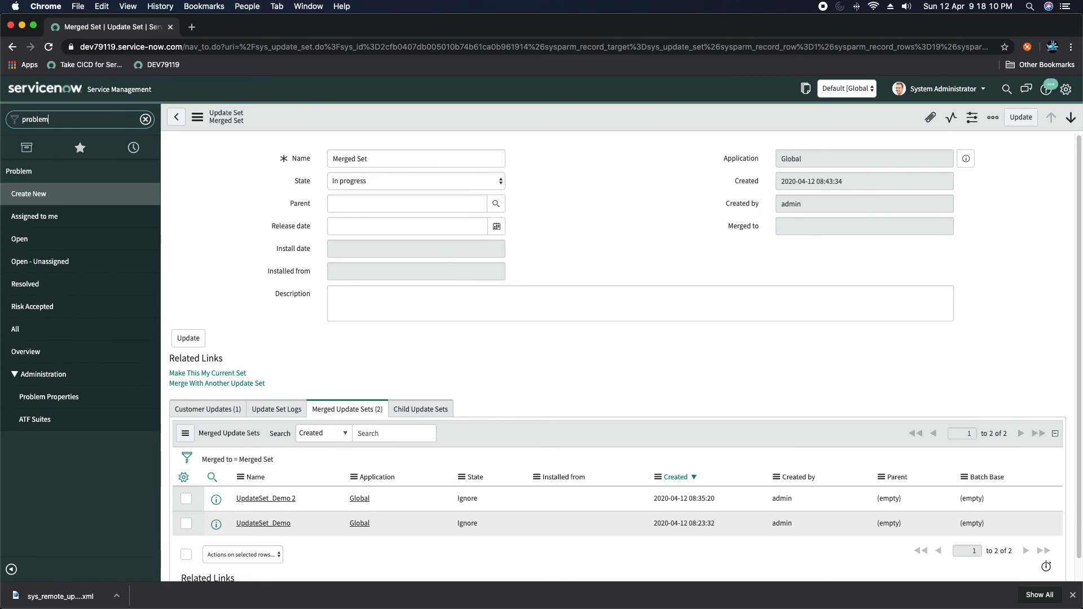
left_click(21, 241)
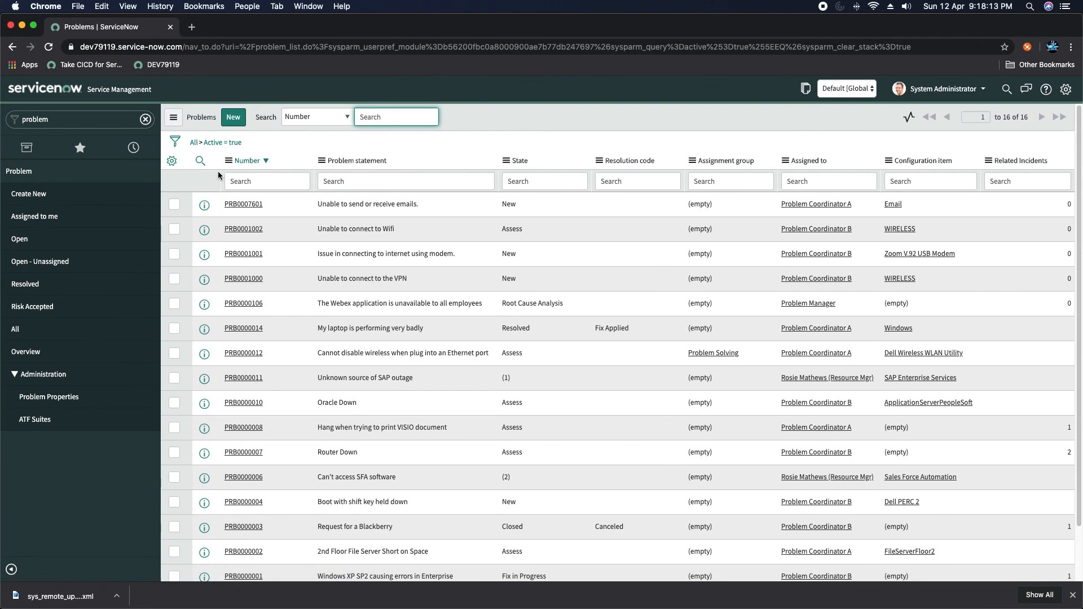
left_click(228, 161)
mouse_move(287, 299)
mouse_move(296, 271)
left_click(354, 397)
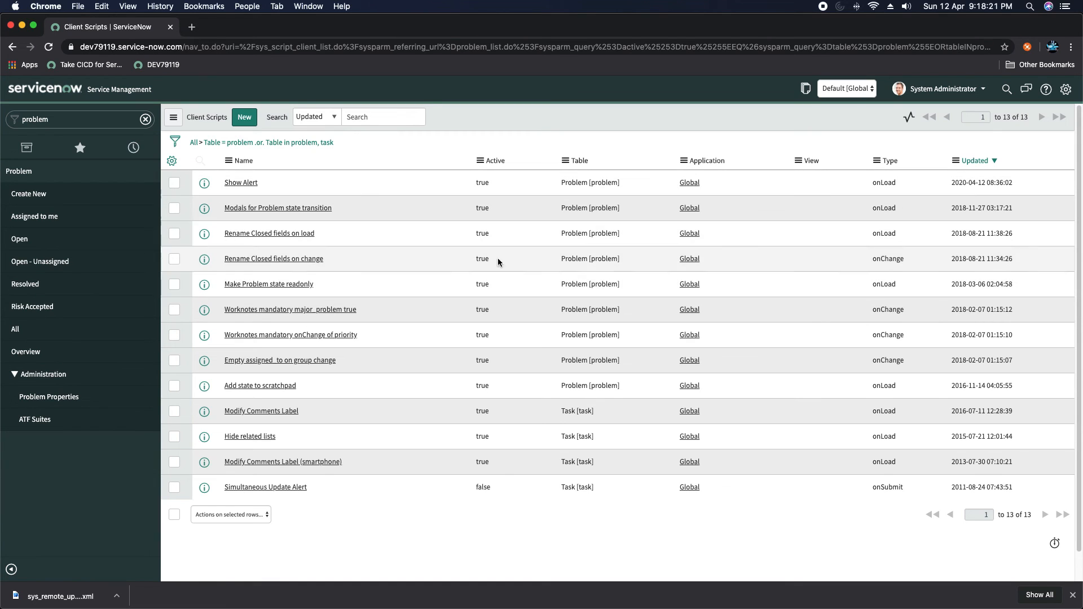
- Filter the navigator for 'updat' and open Local Update Sets
left_click(110, 124)
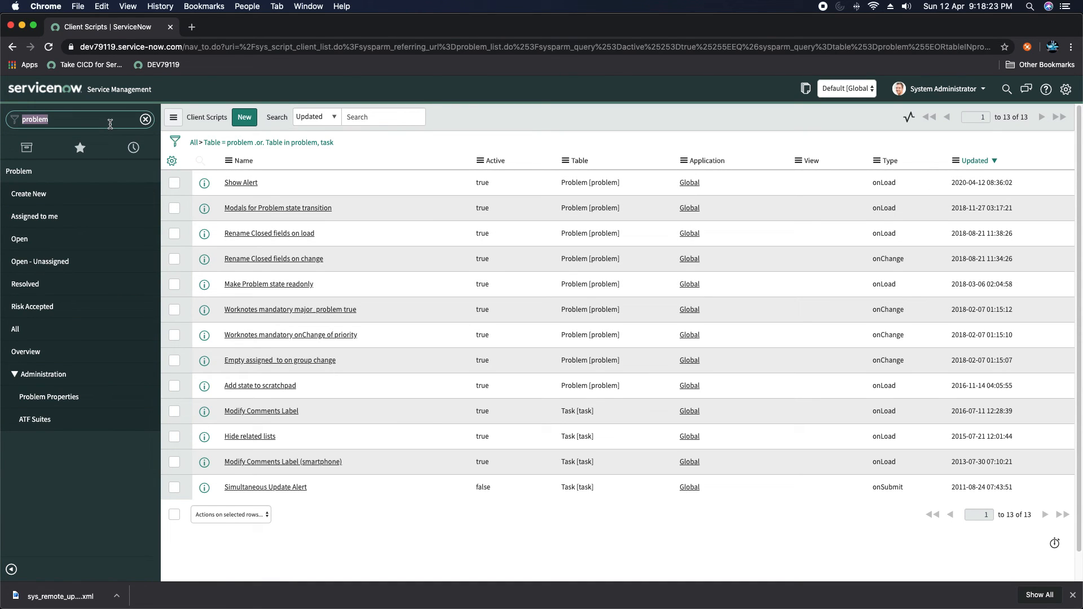
type("update s")
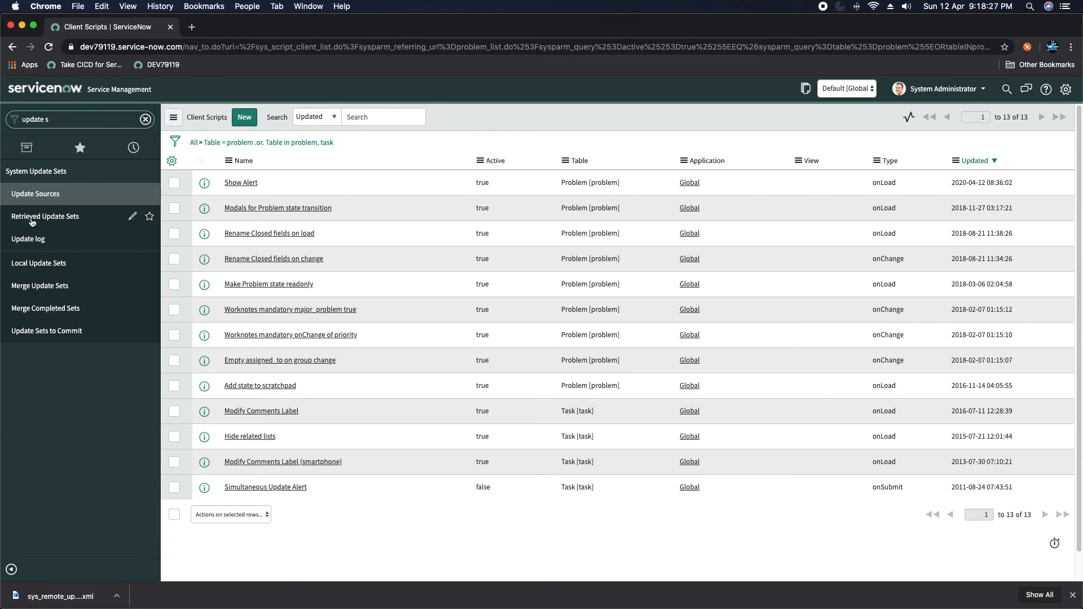
left_click(39, 264)
- Copy the name UpdateSet_Demo 2 from the local update sets list
left_click(241, 118)
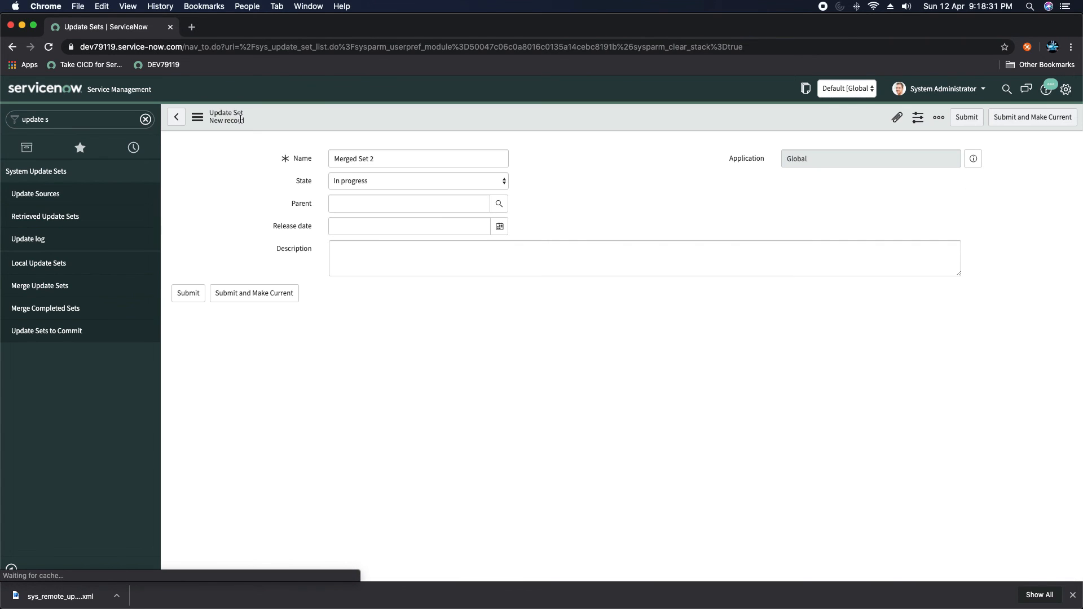
left_click(400, 160)
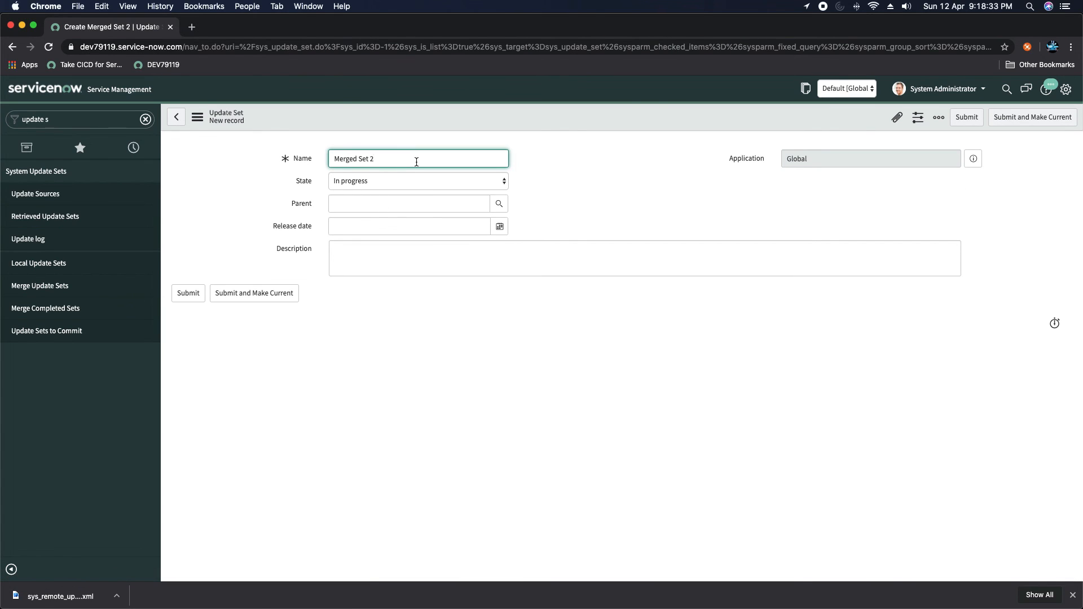
left_click(39, 269)
left_click_drag(290, 227, 226, 228)
key("super+c")
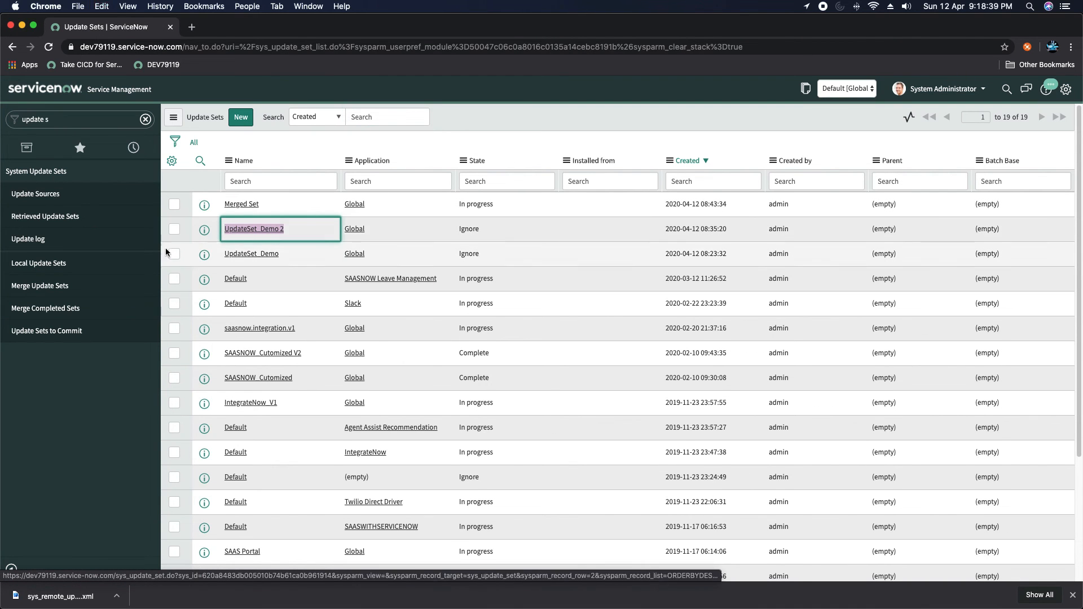
left_click(37, 265)
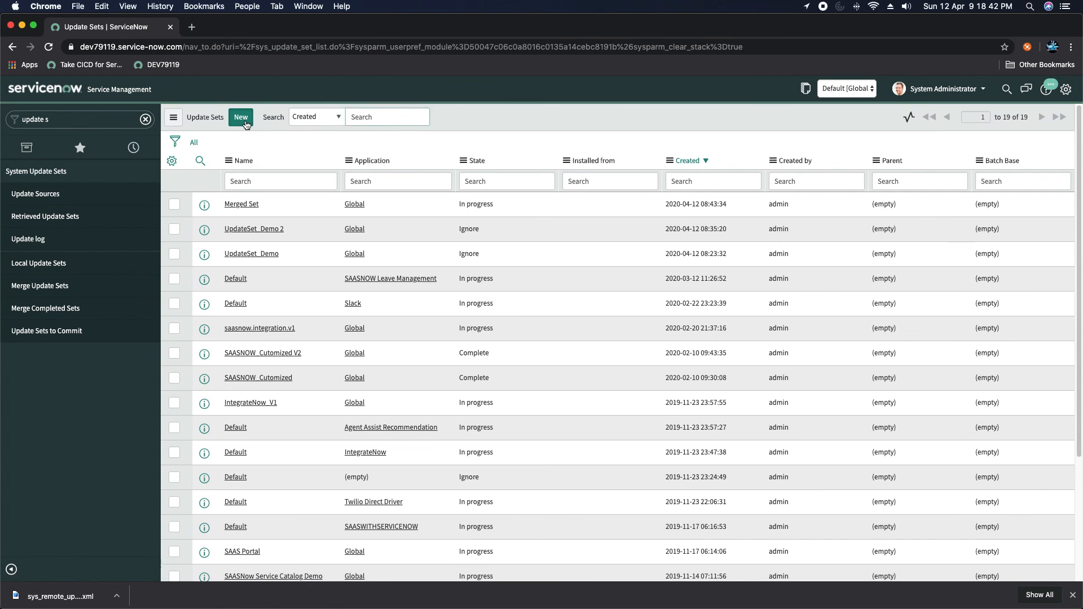
- Create and save a new update set named UpdateSet_Demo 3, then make it the current set
left_click(243, 121)
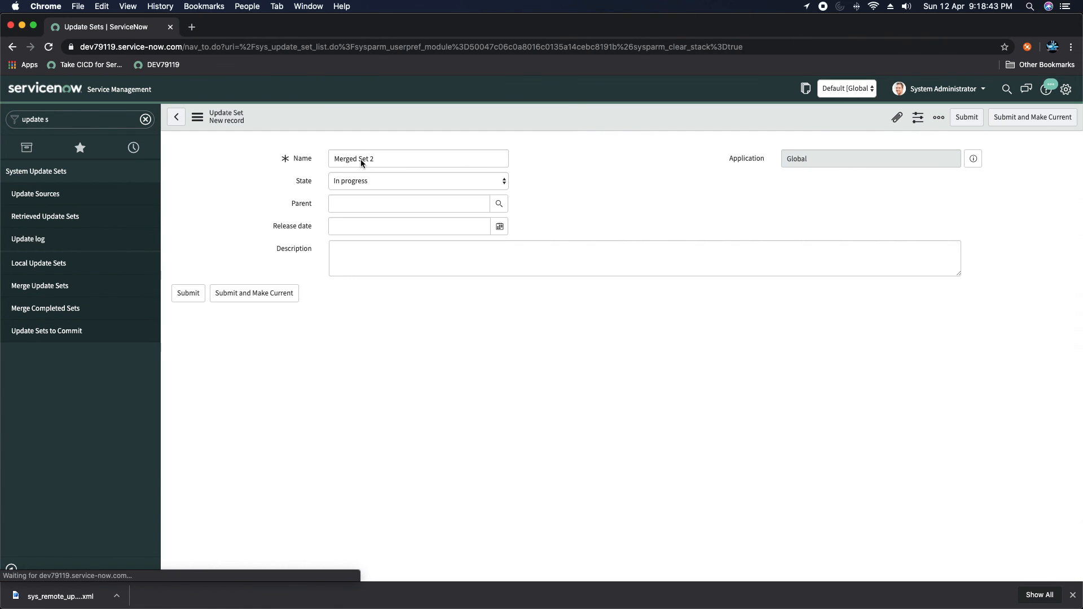
left_click(408, 159)
key("super+a")
key("super+v")
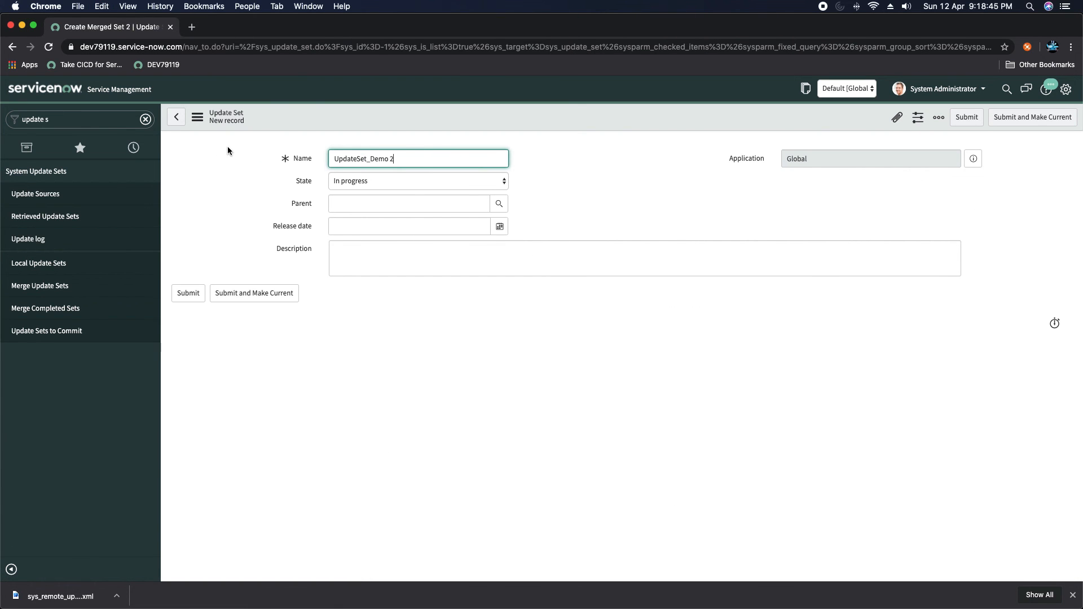
key("BackSpace")
type("3")
left_click(621, 205)
right_click(584, 122)
left_click(603, 129)
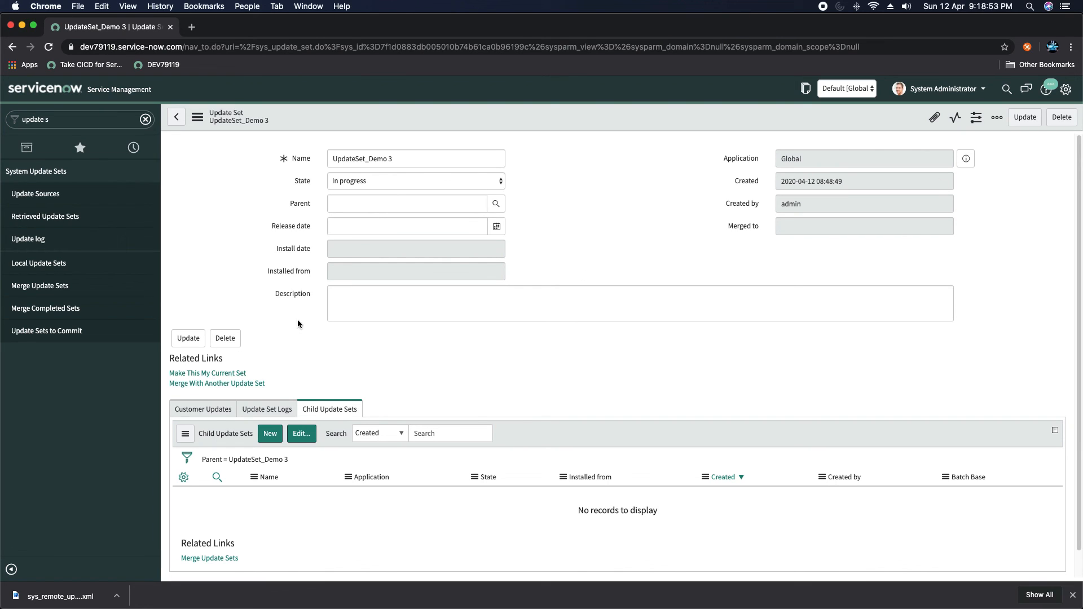
left_click(213, 373)
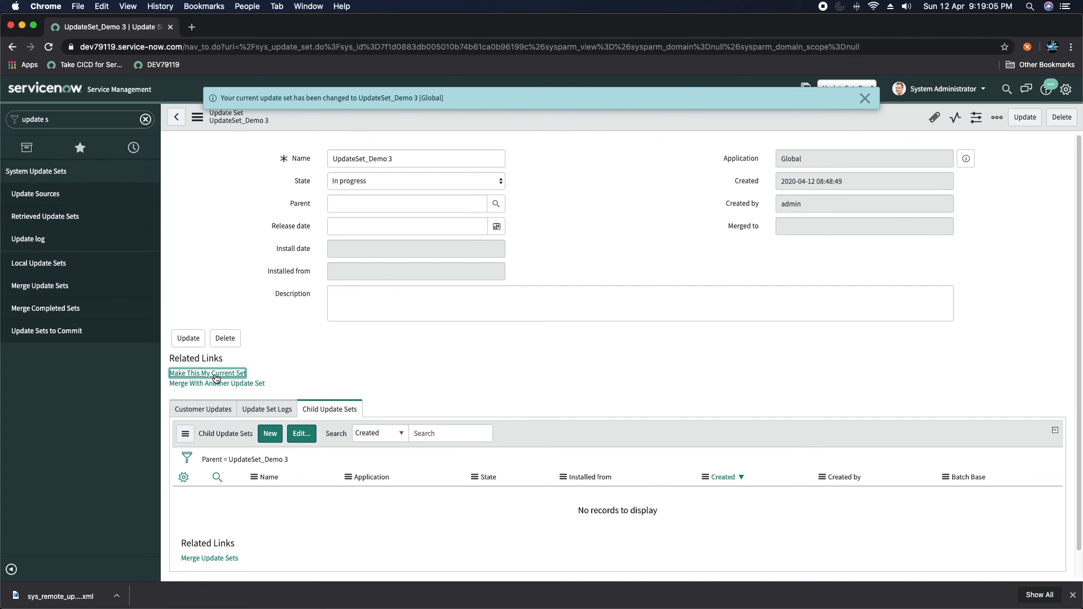
left_click(865, 98)
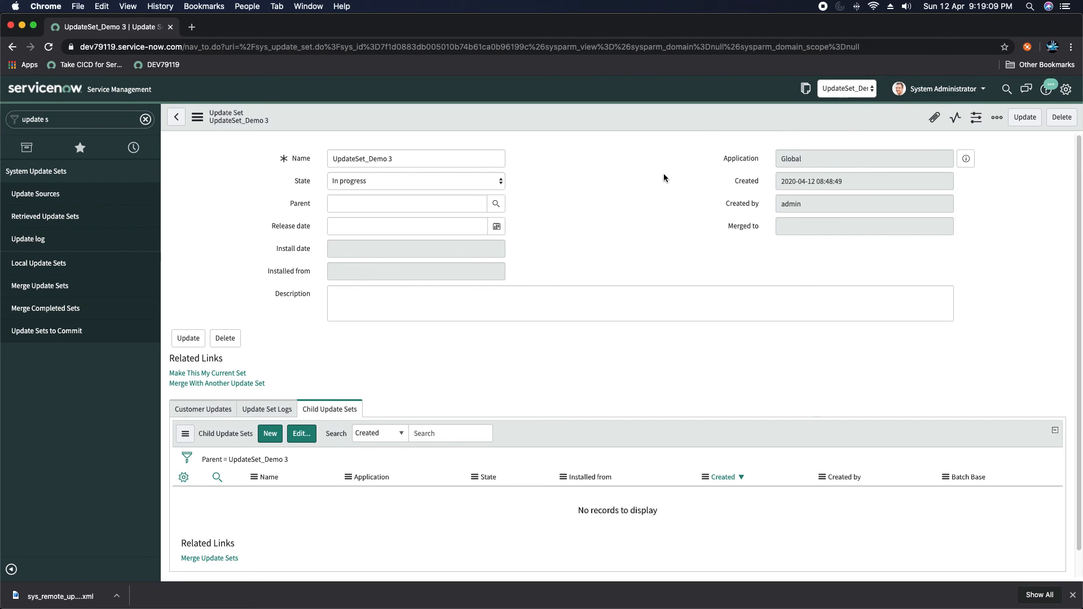
- Filter for 'probl', open the open Problems list, and open the Show Alert client script via Configure > Client Scripts
left_click(102, 115)
type("probl")
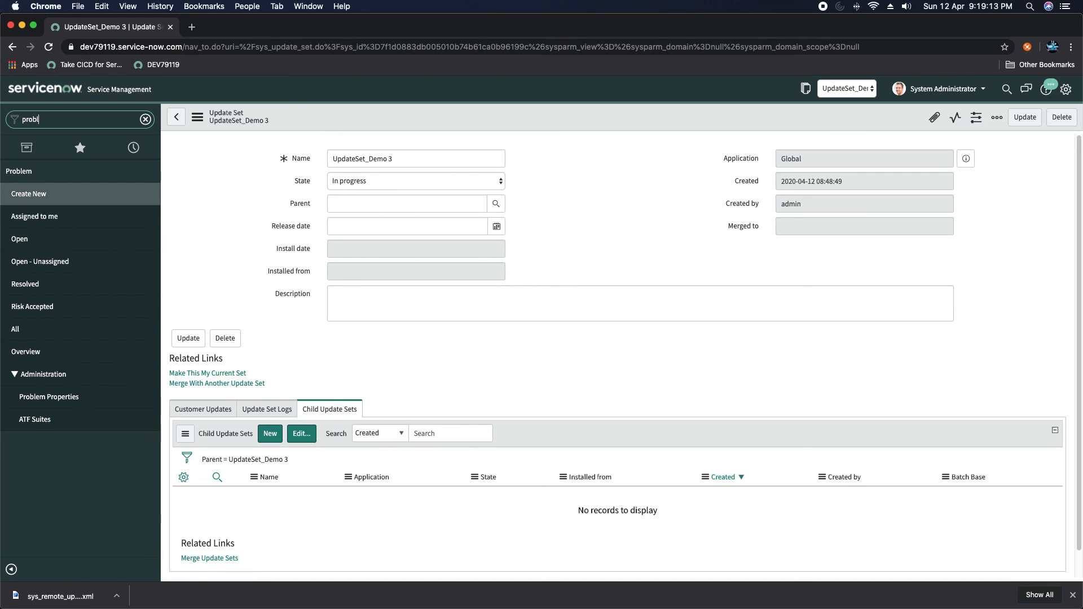
left_click(22, 239)
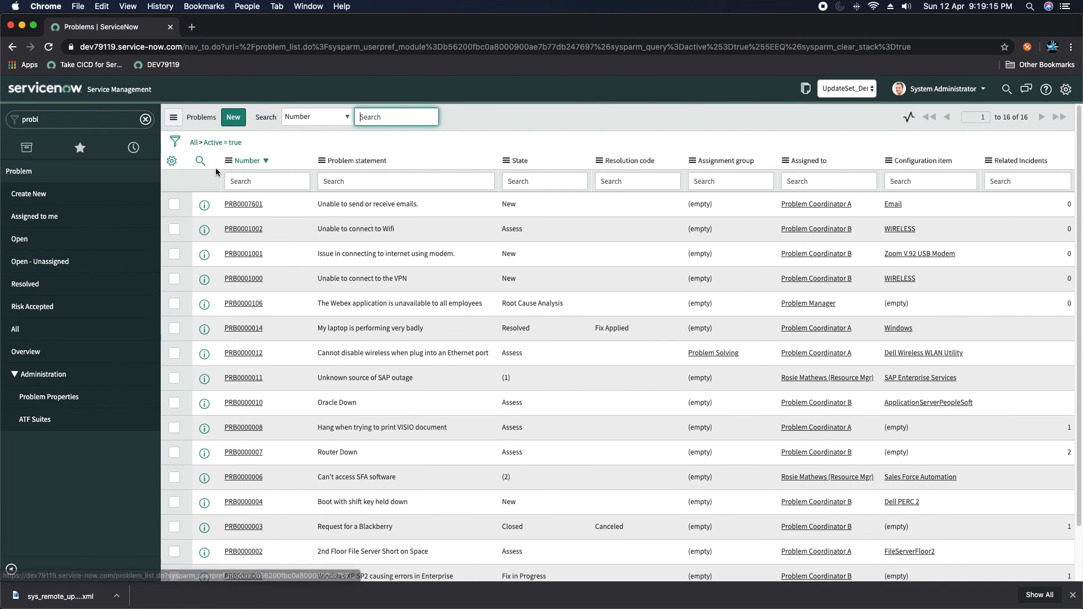
right_click(231, 162)
mouse_move(304, 272)
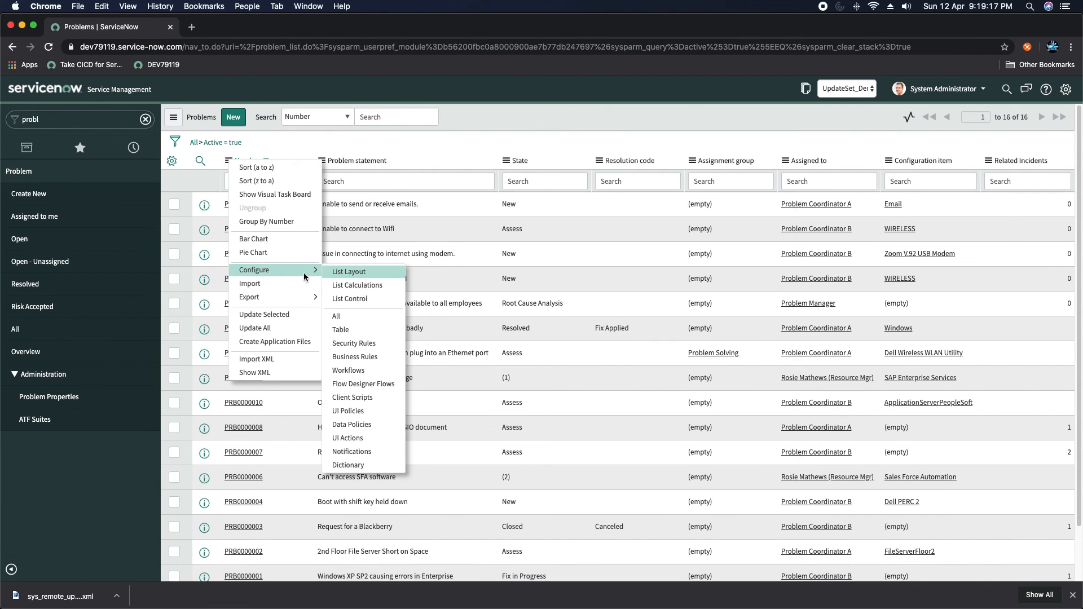
left_click(364, 400)
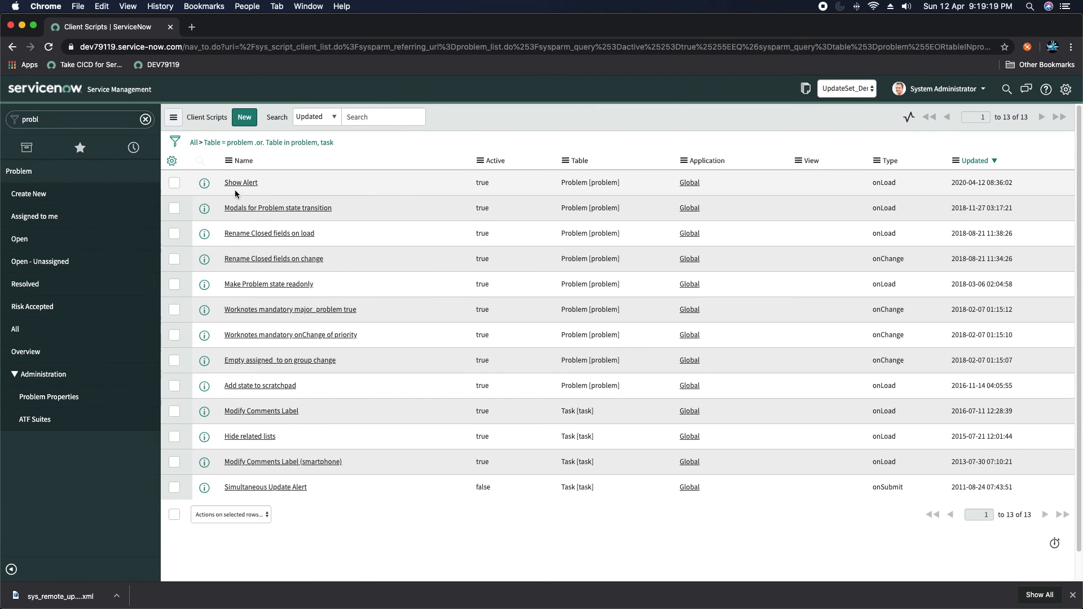
left_click(244, 184)
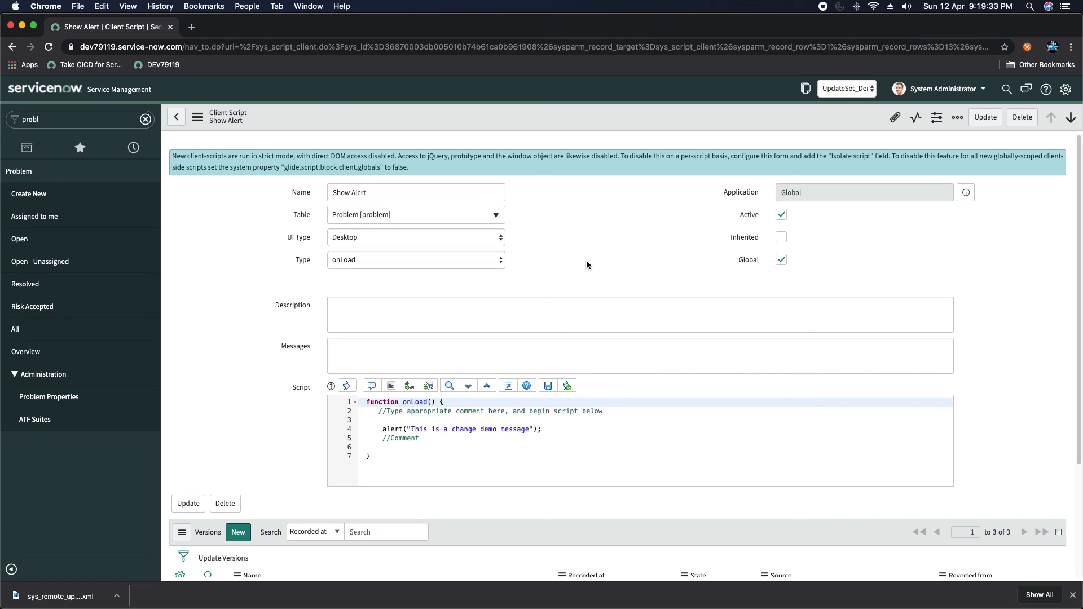
- Change the Show Alert script's alert to "This is to see conflict" and save it
scroll(577, 270, "down", 3)
scroll(540, 249, "up", 3)
left_click(546, 432)
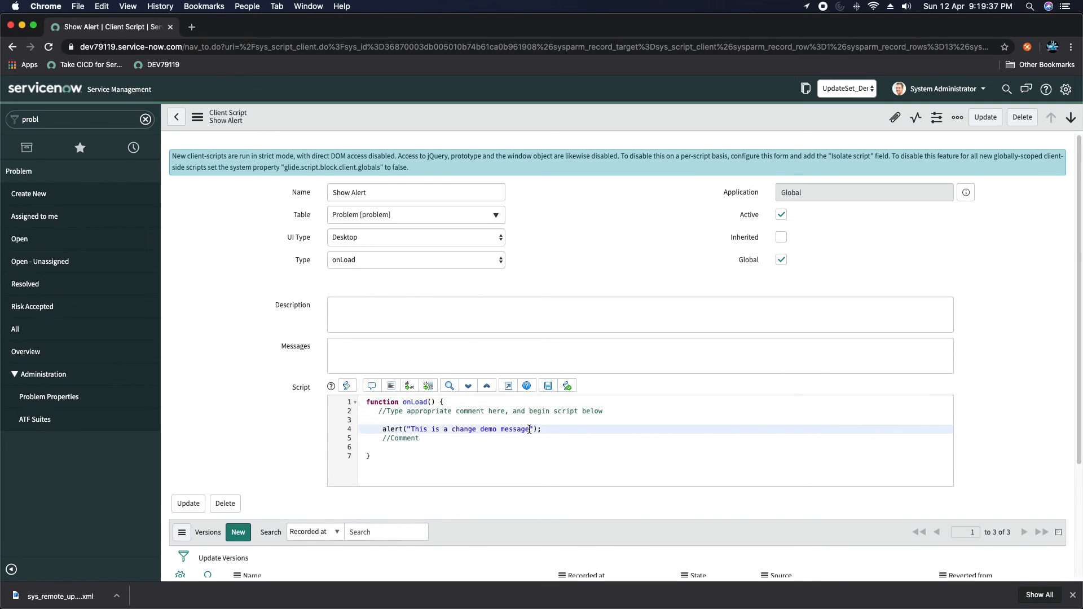
left_click_drag(530, 431, 433, 427)
type("s to see conflict")
right_click(574, 115)
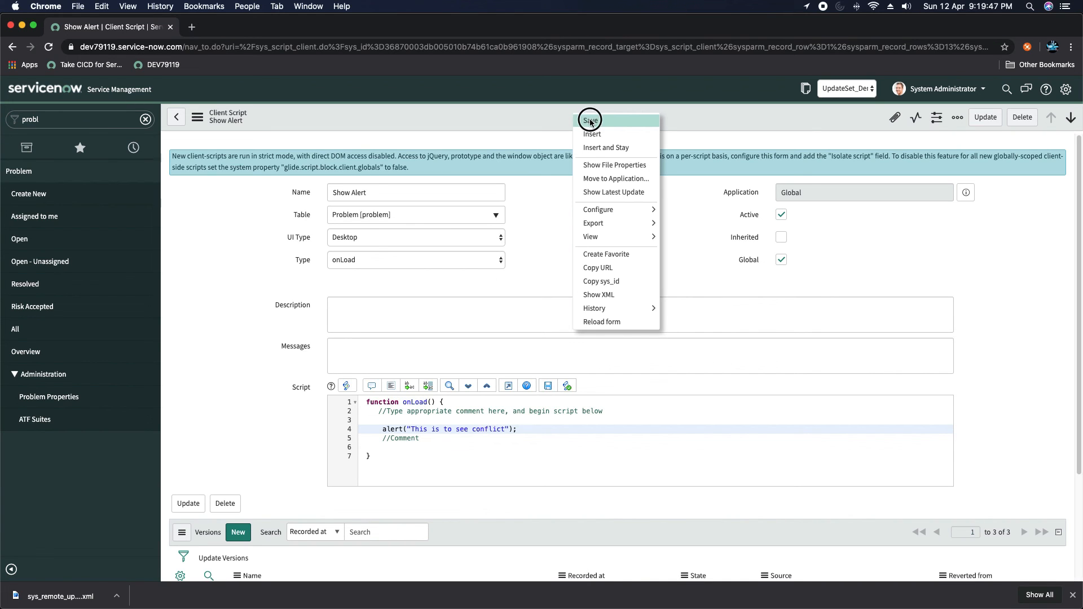
left_click(584, 119)
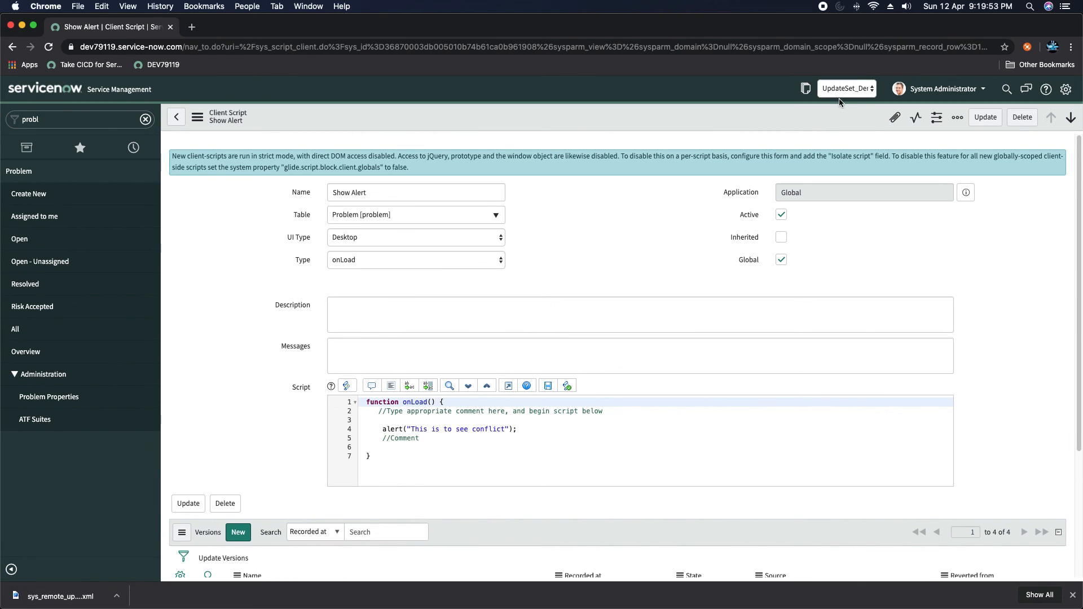
left_click(805, 88)
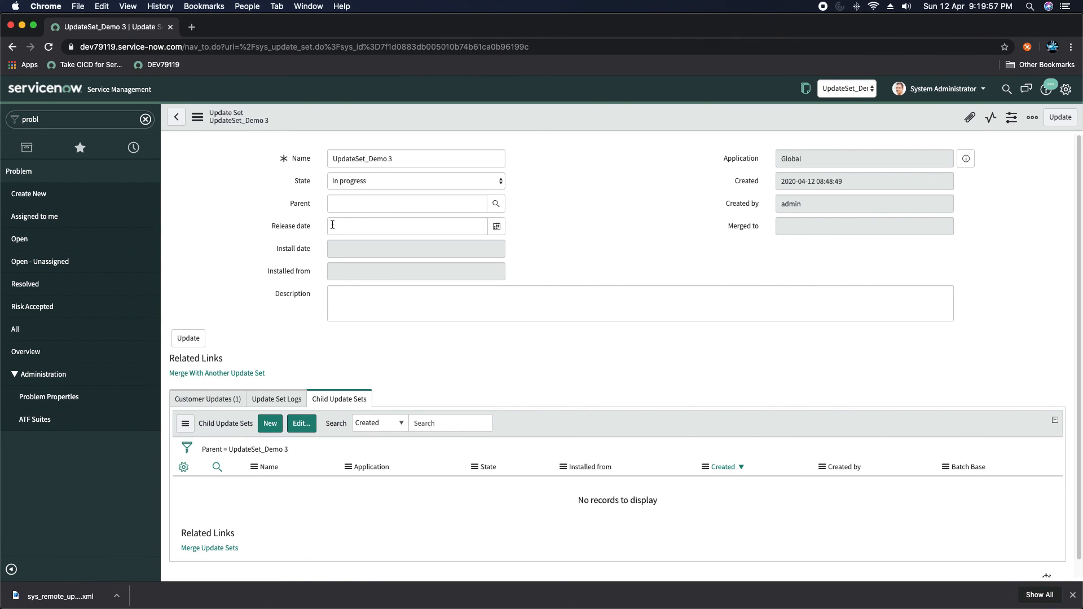
- Confirm the Show Alert customer update, then save UpdateSet_Demo 3 with State Complete
scroll(271, 245, "down", 1)
scroll(270, 245, "up", 1)
left_click(208, 398)
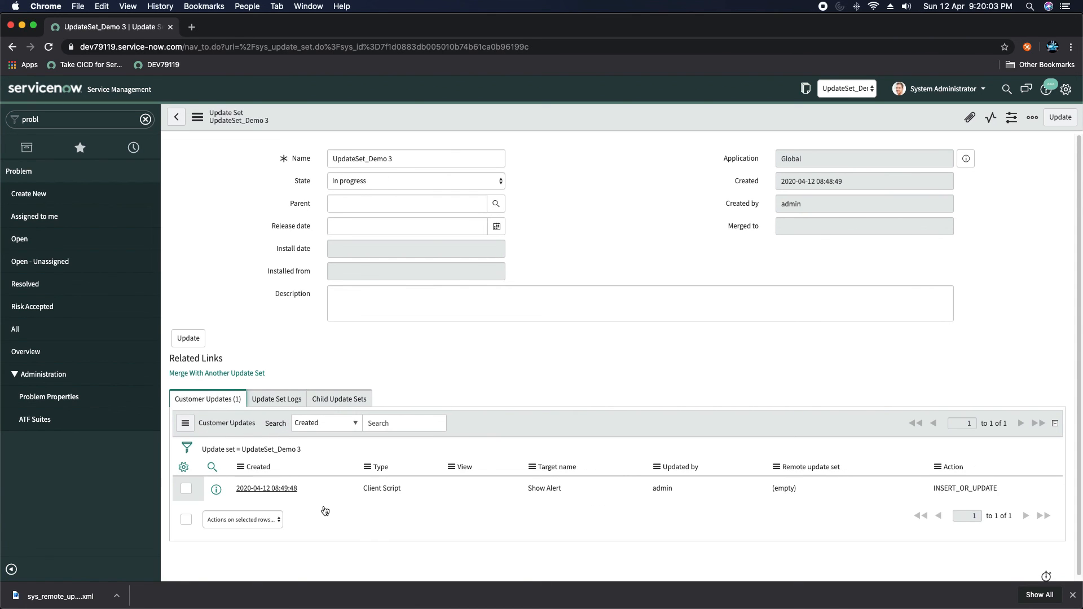
left_click(372, 184)
left_click(364, 189)
right_click(577, 114)
left_click(598, 117)
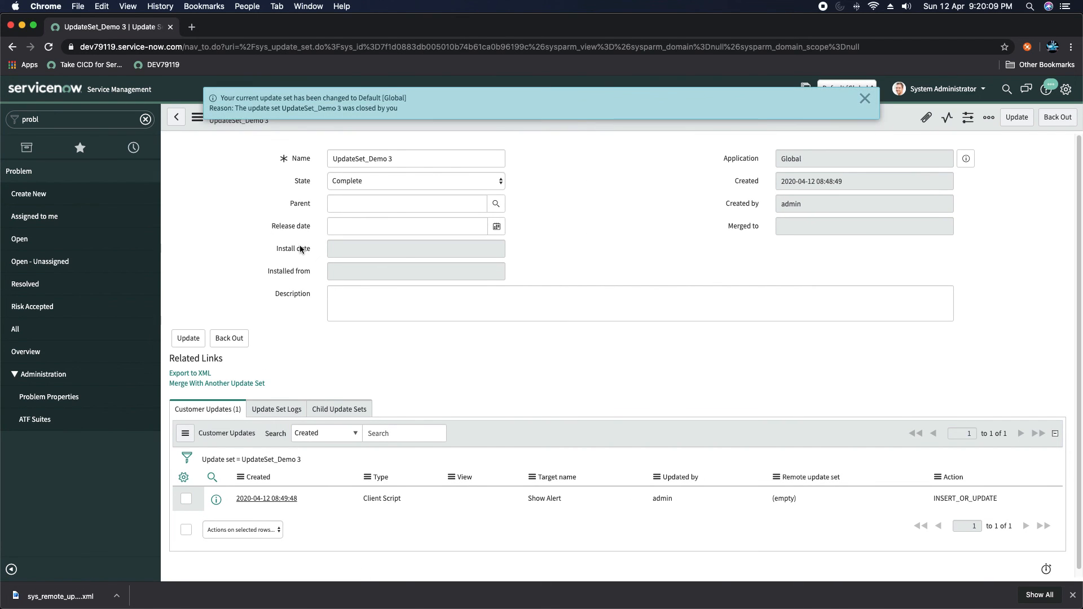
left_click(864, 99)
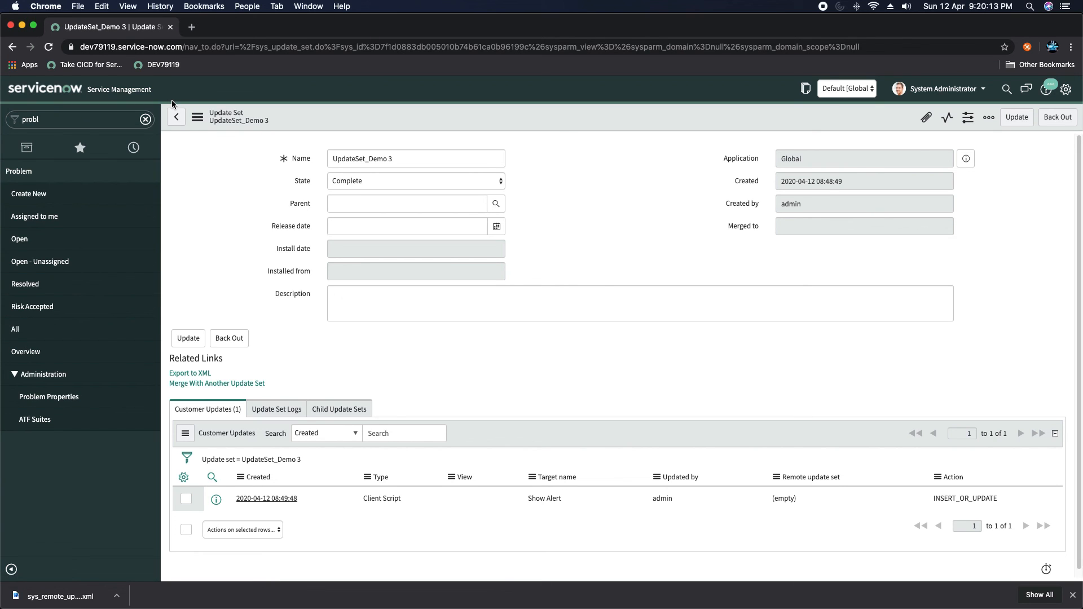
key("super+Tab")
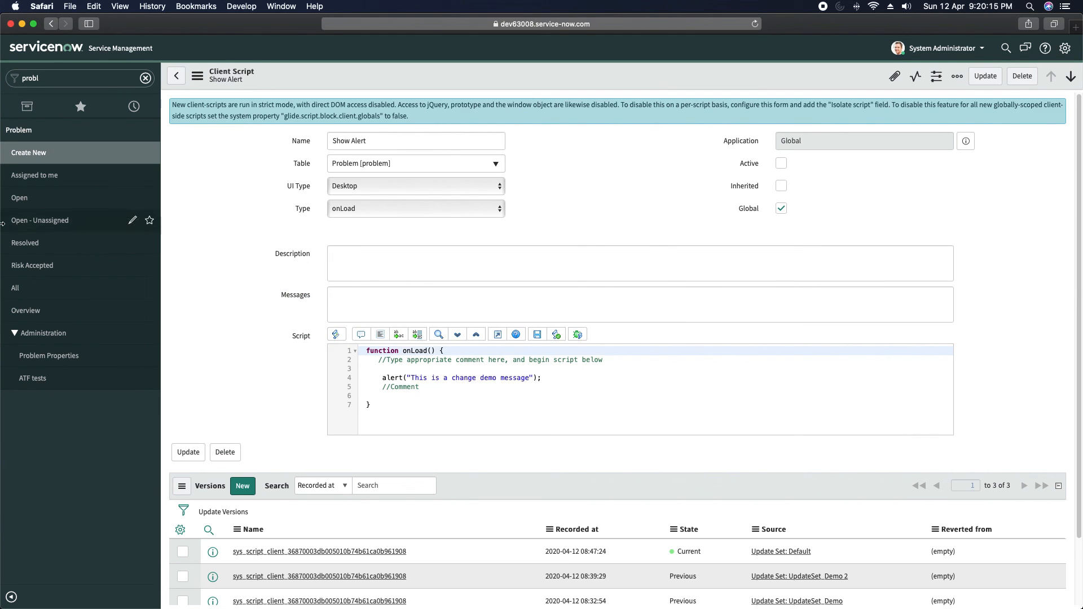
- Retrieve completed update sets from the dev79119 update source, then open UpdateSet_Demo 3
left_click(90, 79)
type("update")
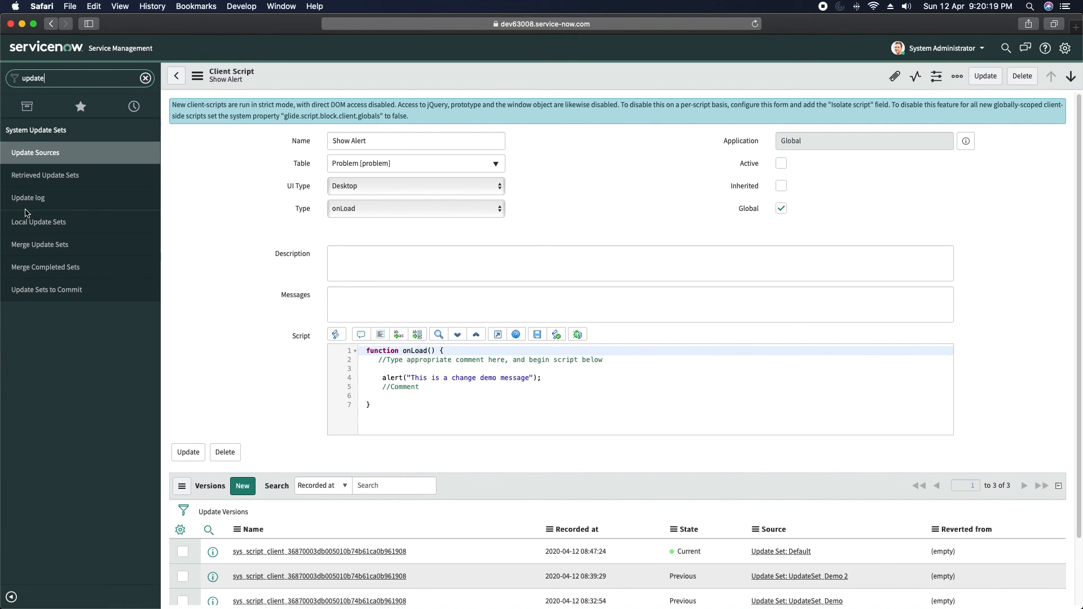
left_click(35, 157)
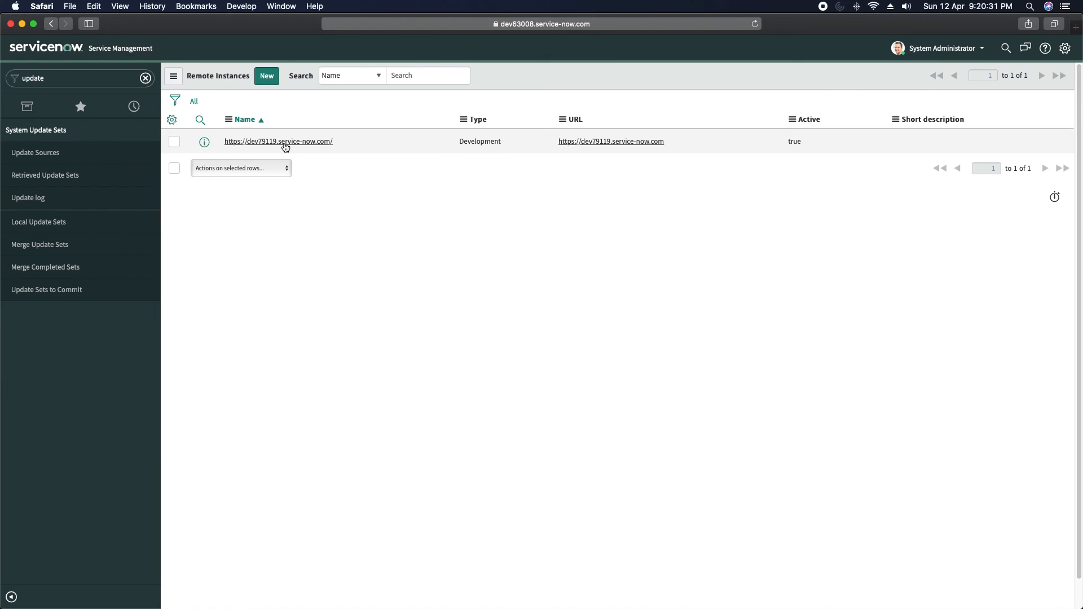
left_click(285, 142)
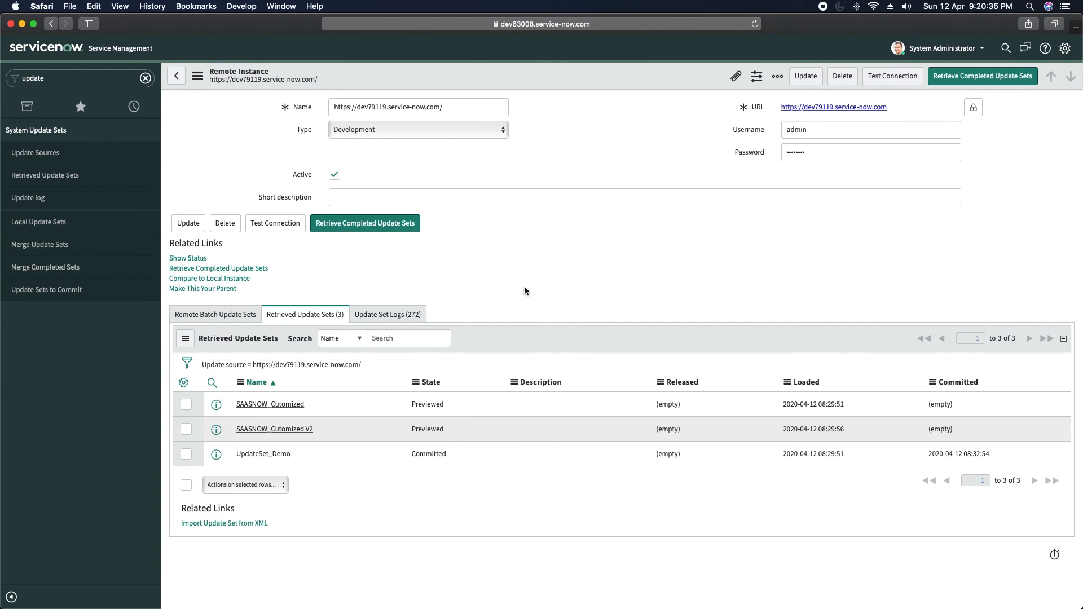
left_click(365, 234)
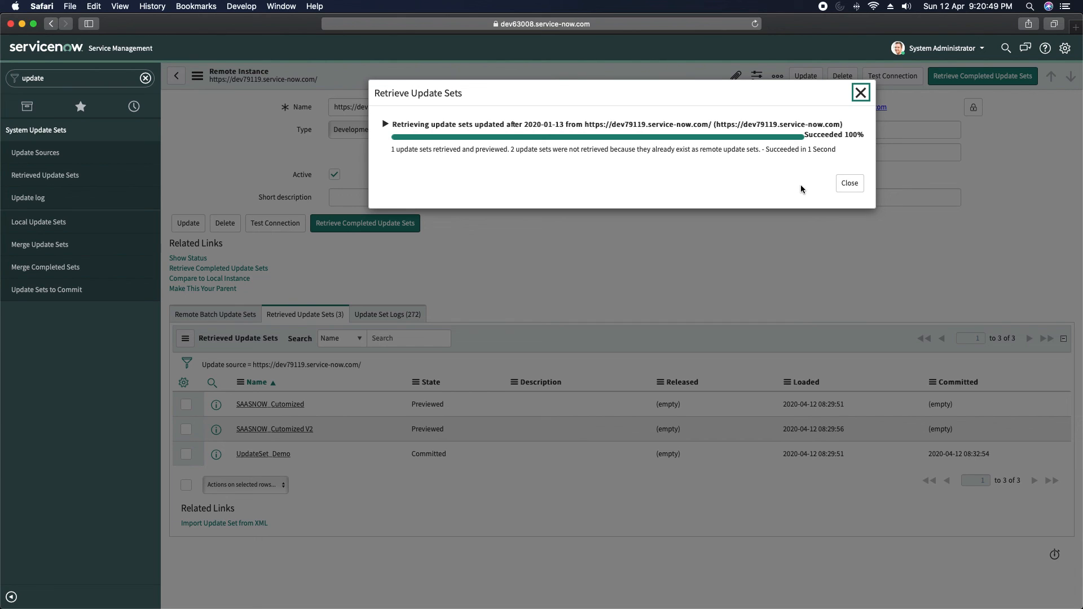
left_click(848, 185)
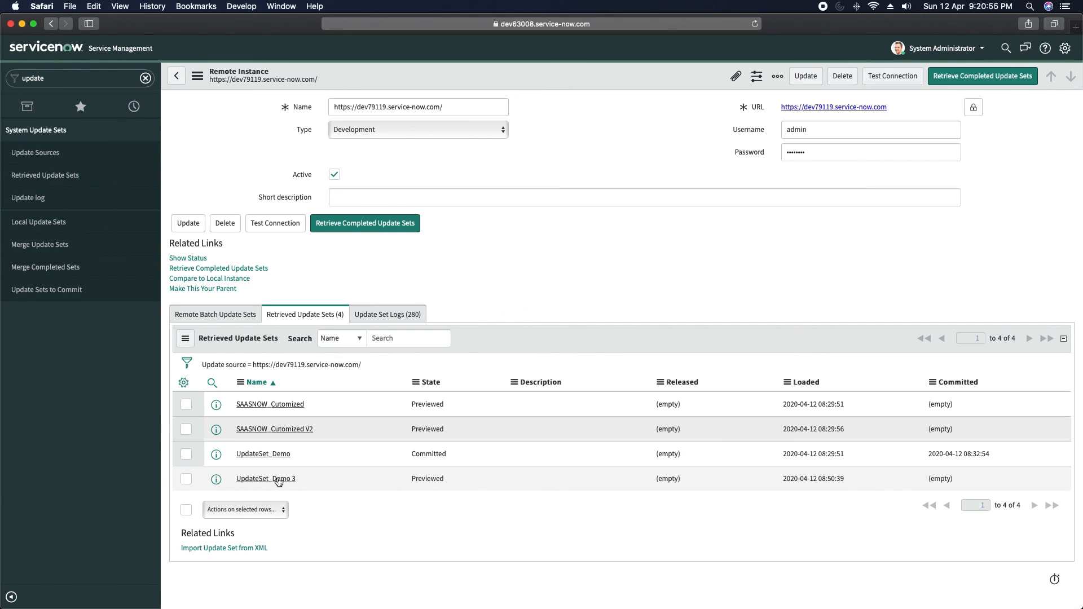
left_click(277, 479)
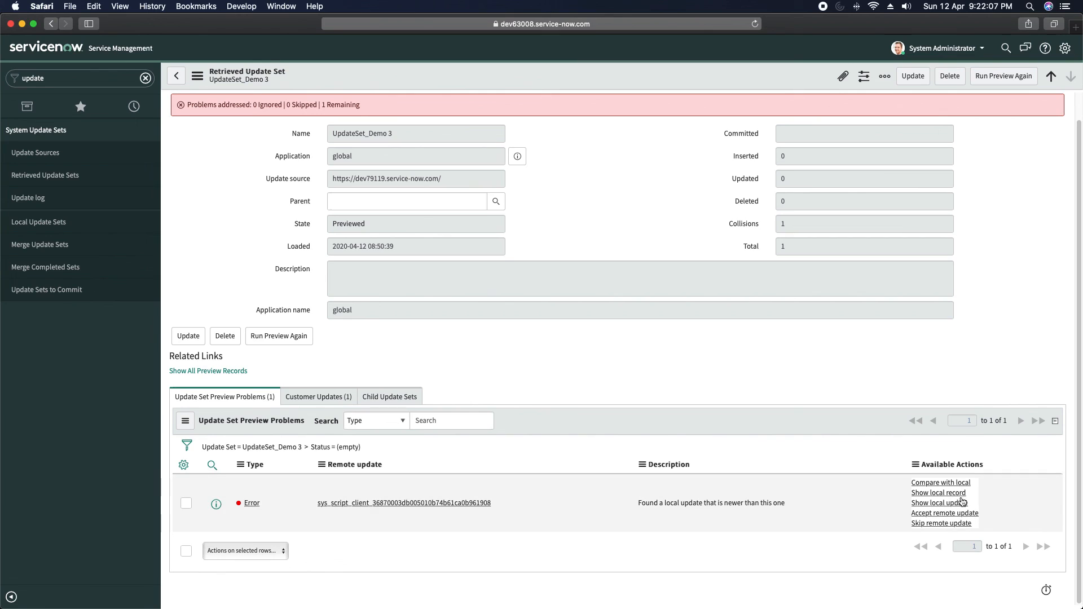
- Compare the remote Show Alert update with the local version
left_click(953, 486)
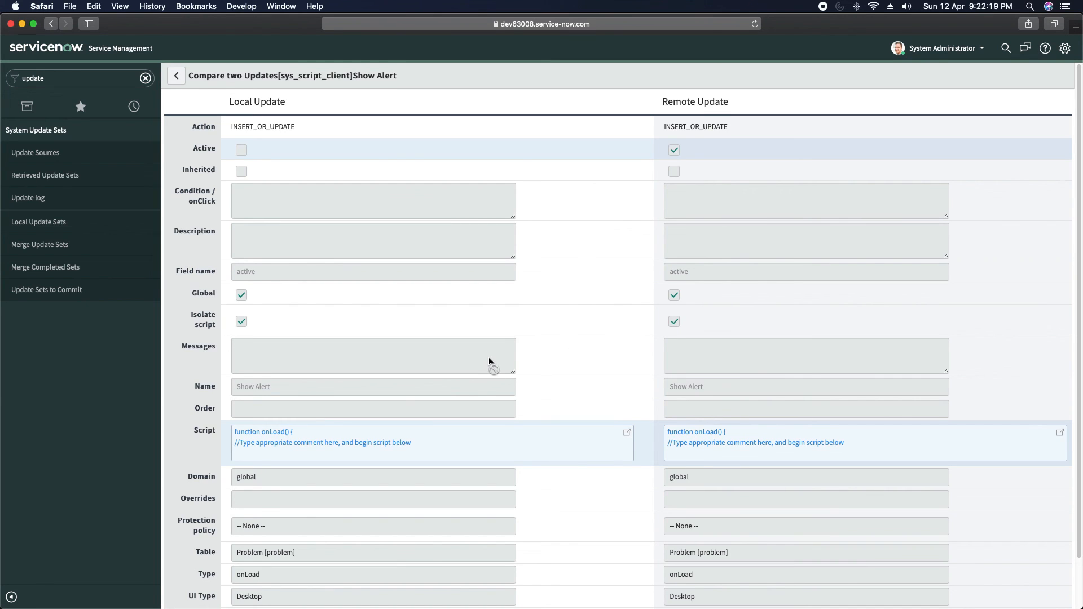
- Review the side-by-side Script diff of both Show Alert versions, then return to UpdateSet_Demo 3
scroll(489, 361, "down", 2)
scroll(489, 361, "up", 2)
left_click(283, 435)
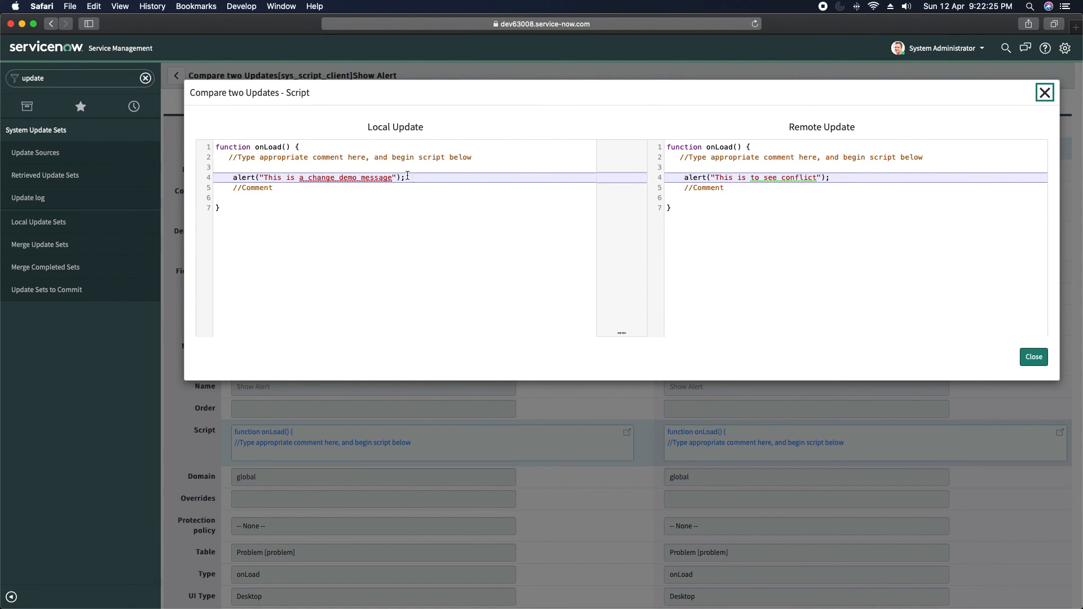
left_click(1042, 94)
scroll(567, 373, "down", 2)
scroll(567, 372, "up", 2)
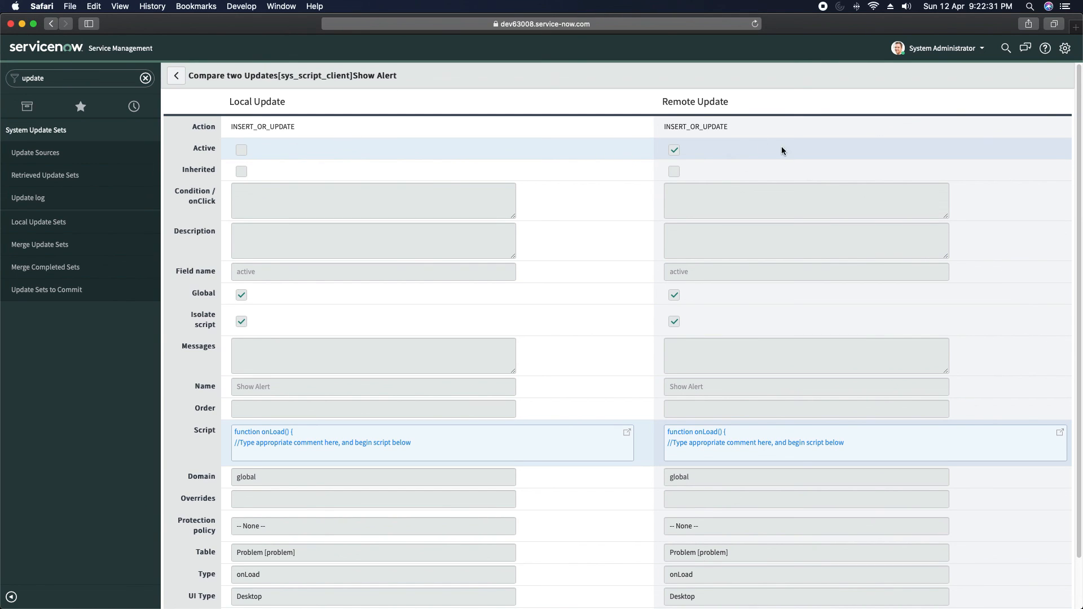
left_click(179, 77)
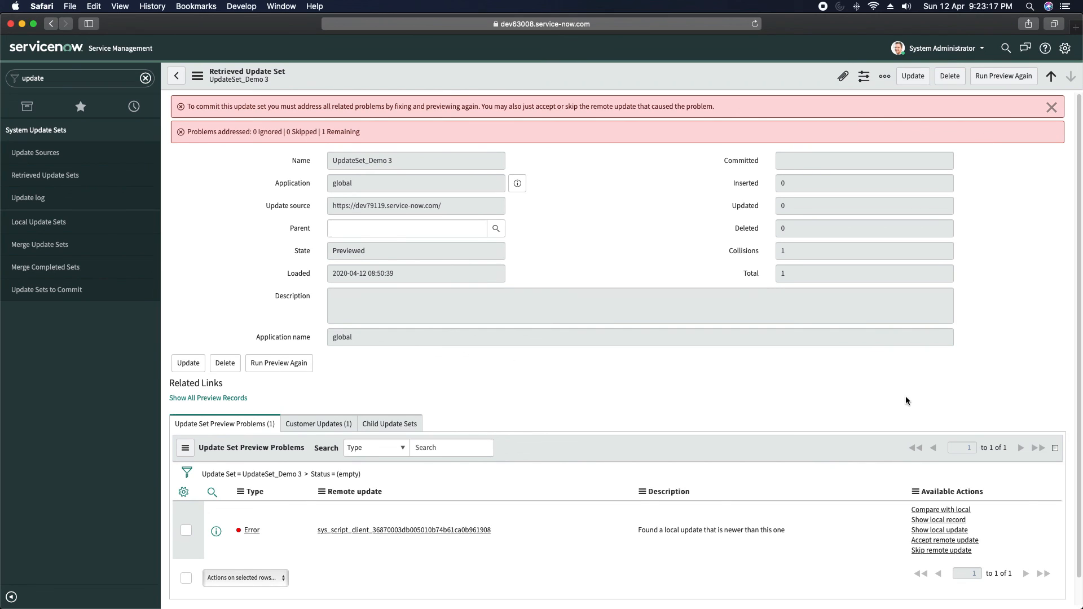
- Accept the remote Show Alert update, then open the Problem > Open list
left_click(945, 540)
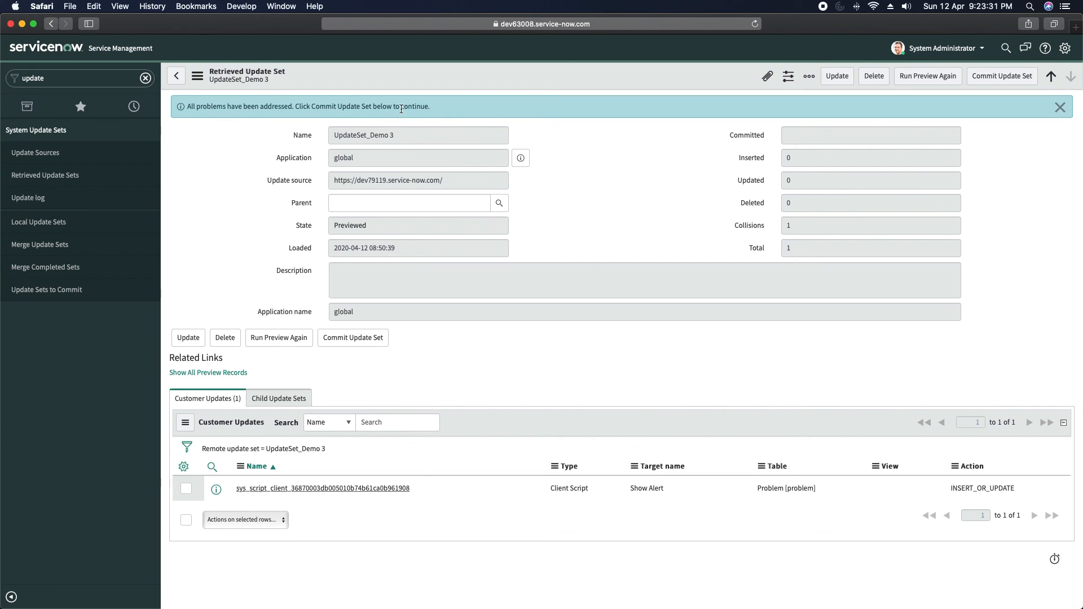
left_click(105, 76)
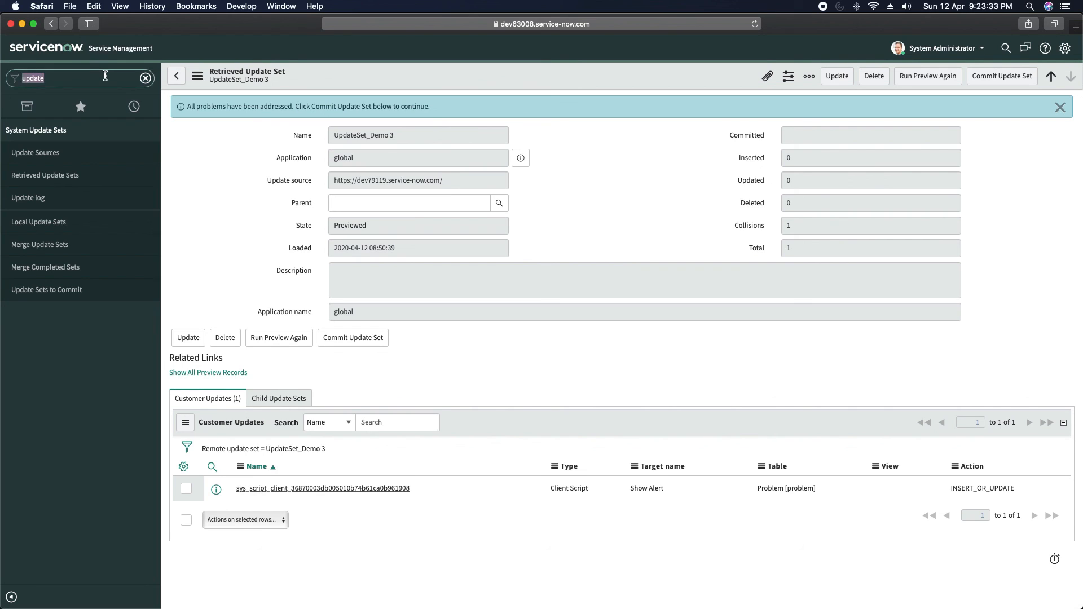
type("probelm")
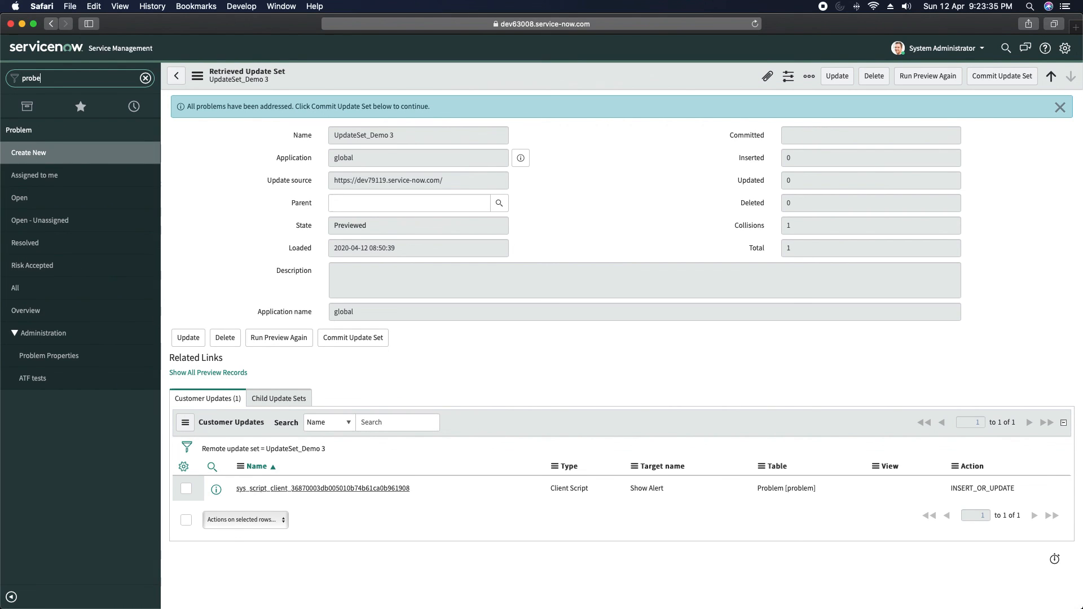
key("BackSpace")
key("BackSpace")
key("BackSpace")
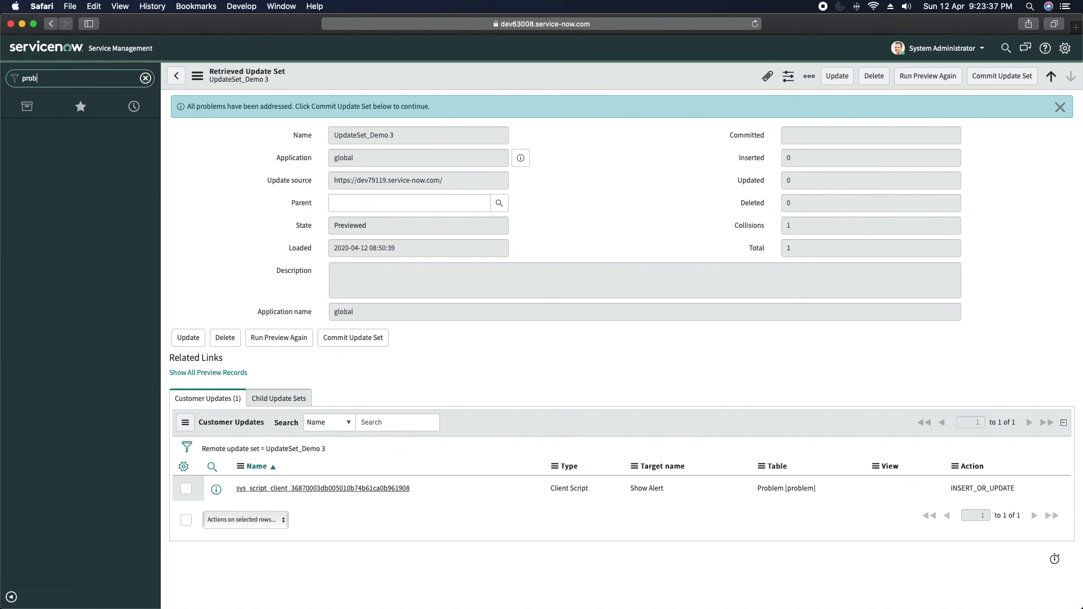
type("lm")
key("BackSpace")
type("e")
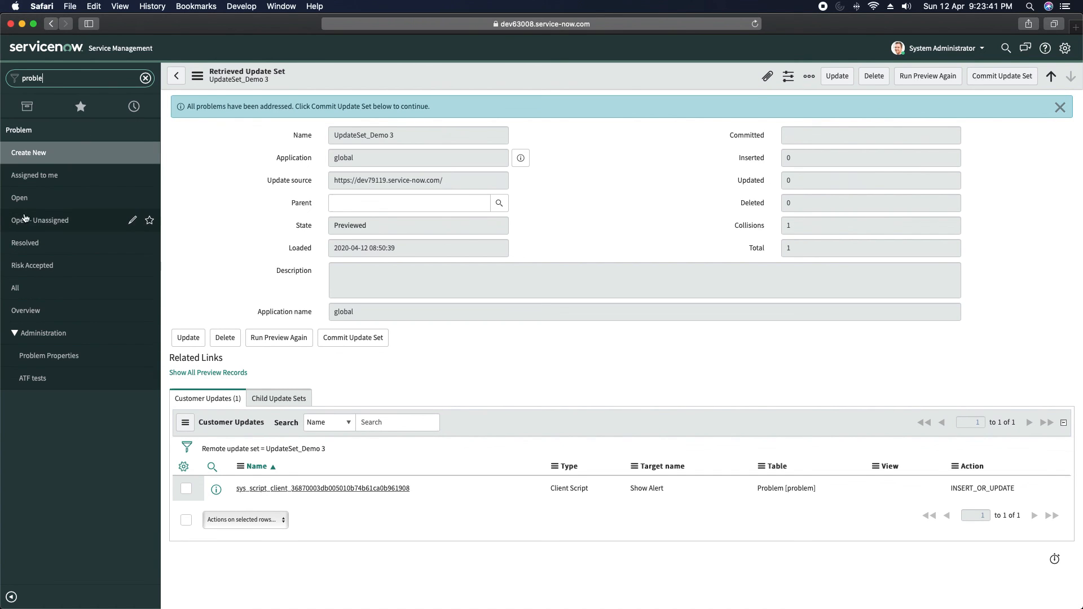
left_click(22, 202, "super")
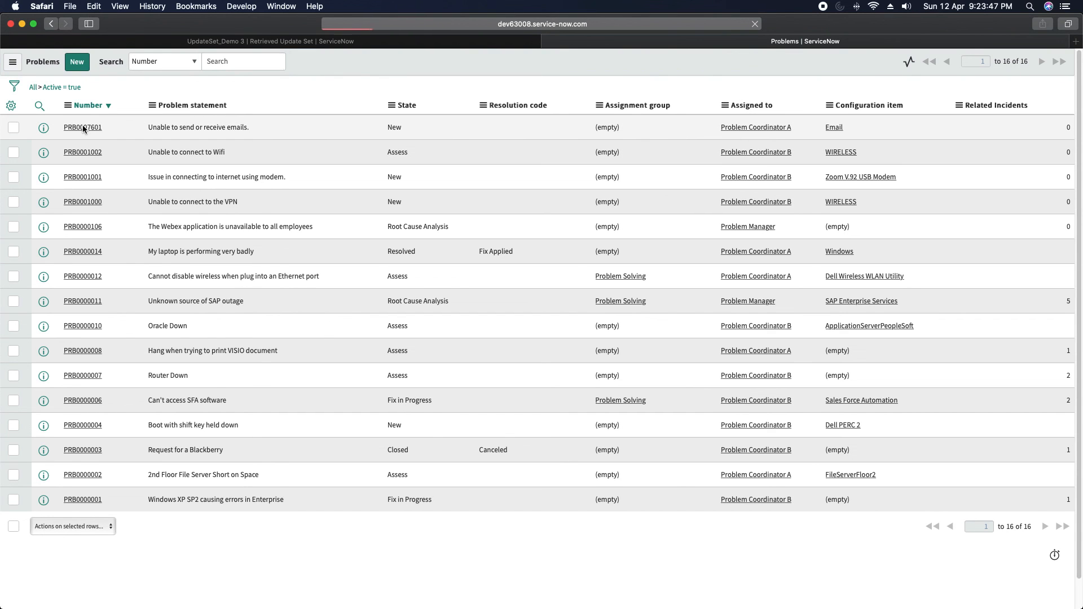
- Open problem PRB0007601, then commit UpdateSet_Demo 3
left_click(83, 127)
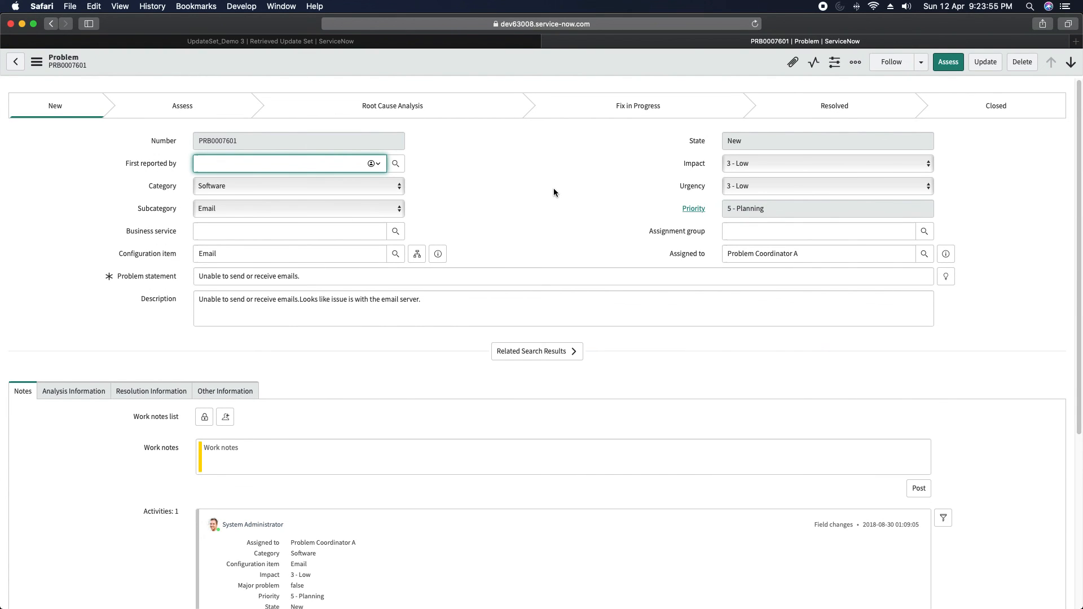
left_click(423, 41)
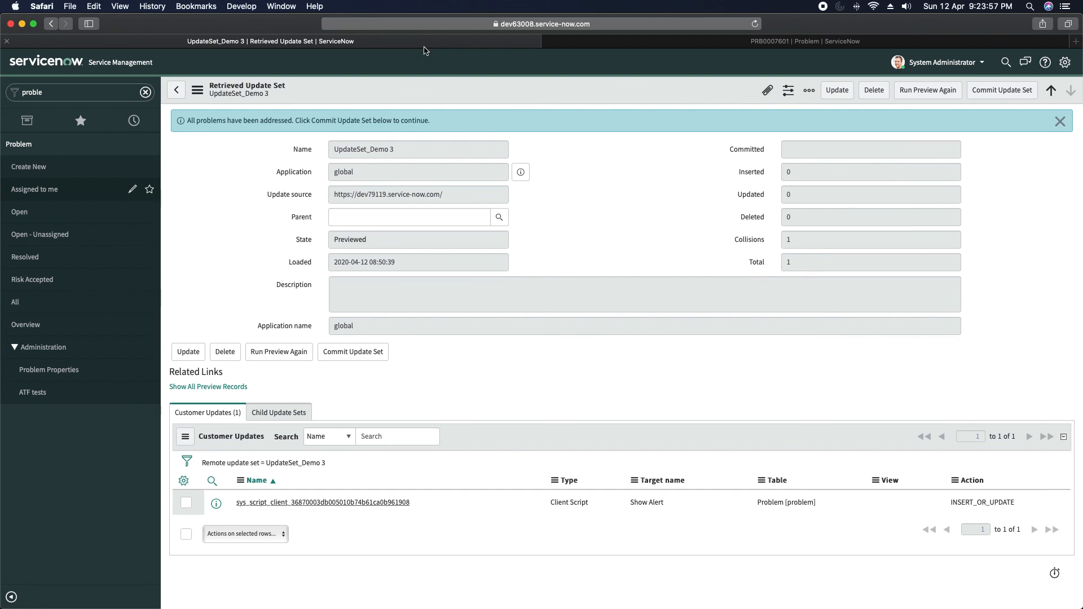
left_click(993, 94)
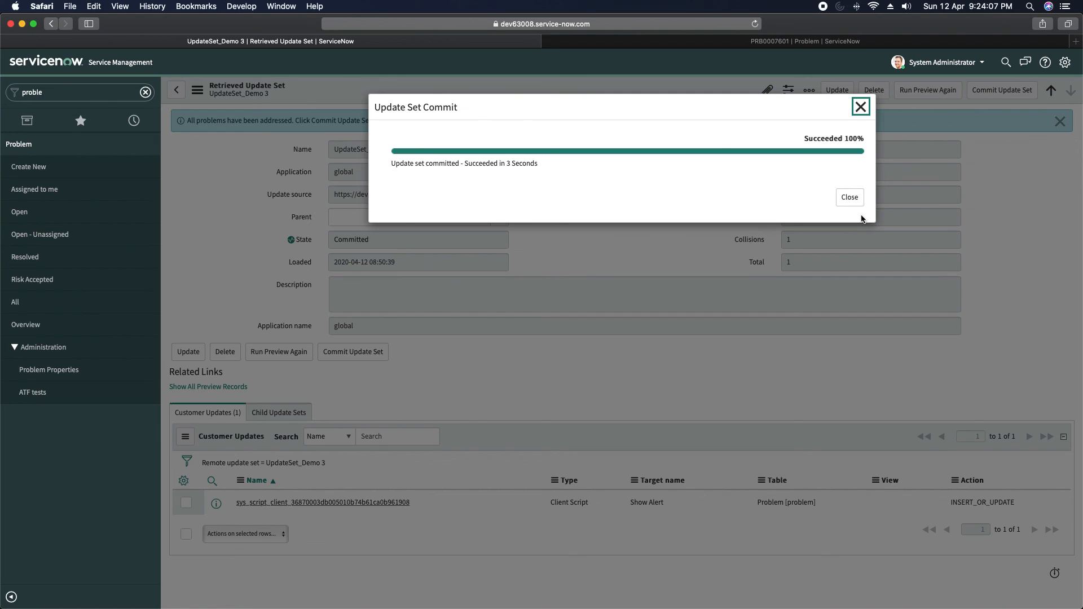
left_click(847, 199)
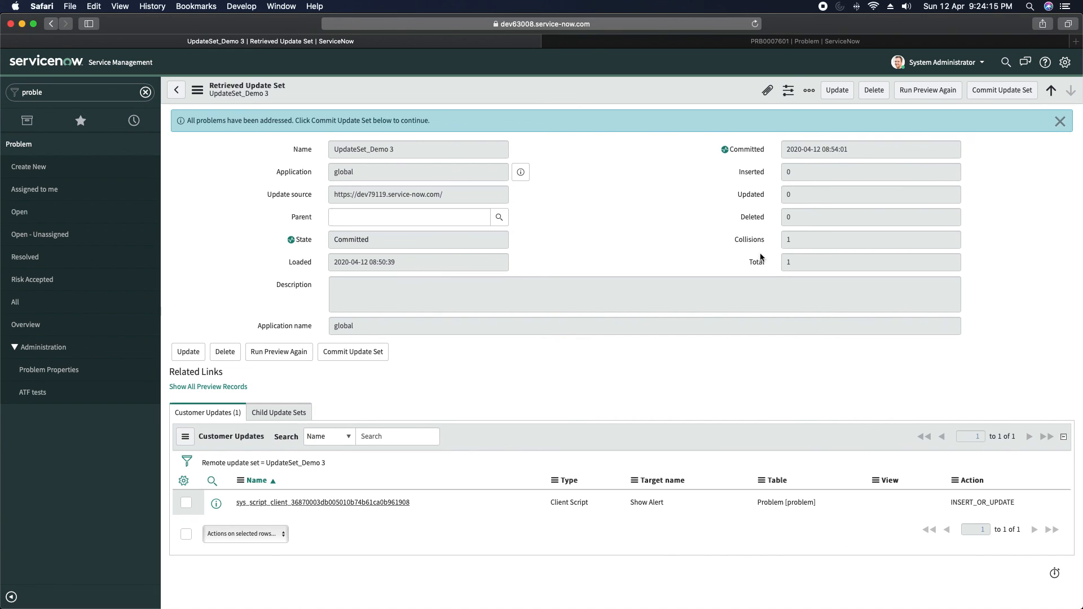
- Reload the PRB0007601 form to run the updated client script
left_click(720, 41)
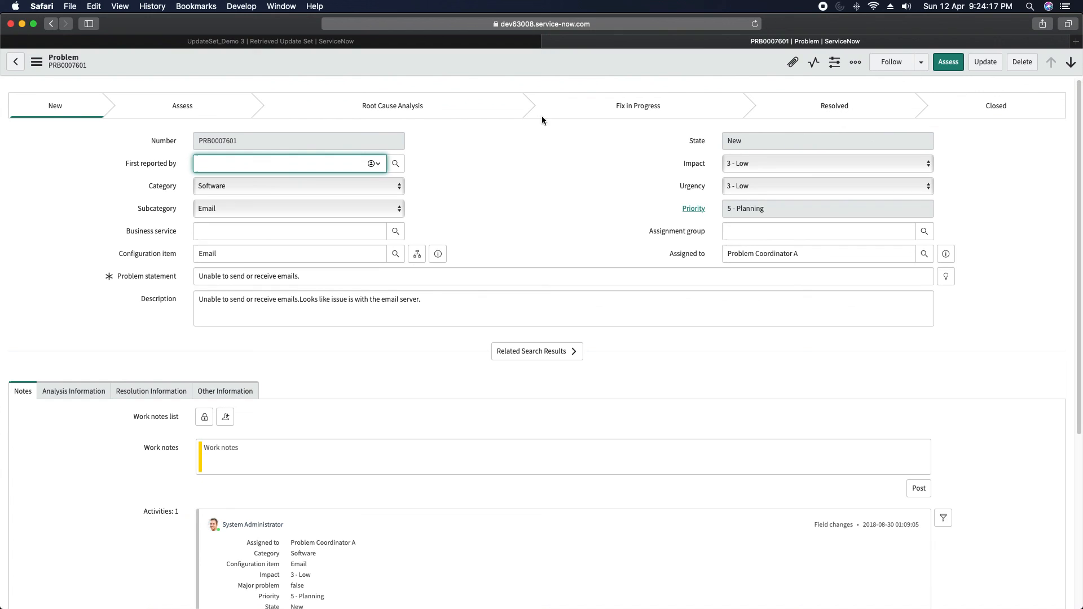
right_click(500, 63)
left_click(565, 281)
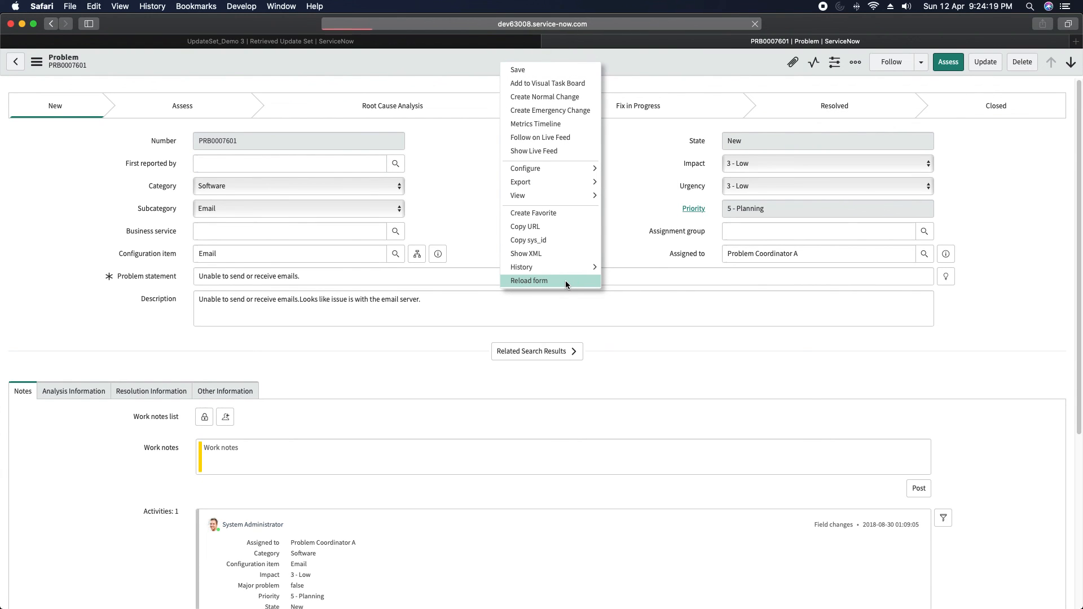